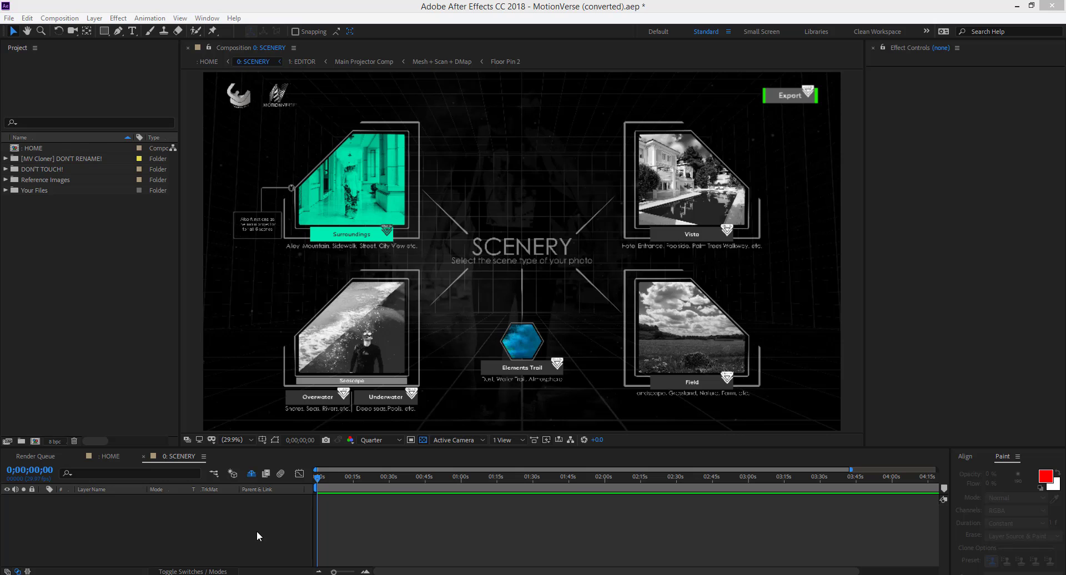
Import the three Exercise Files images into the project's Your Files folder and return to the SCENERY composition.
click(112, 572)
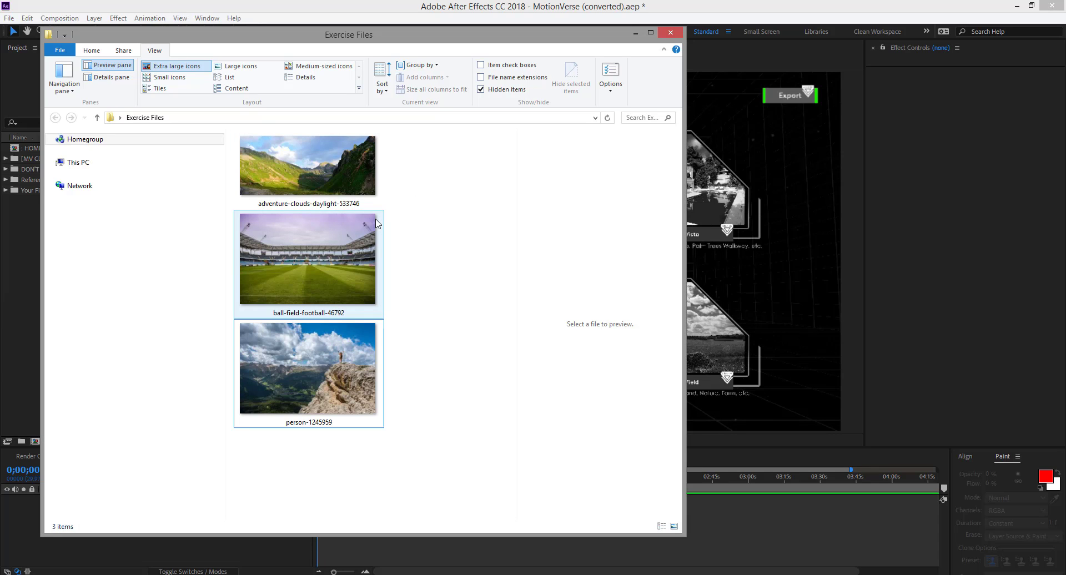
drag(409, 34, 545, 34)
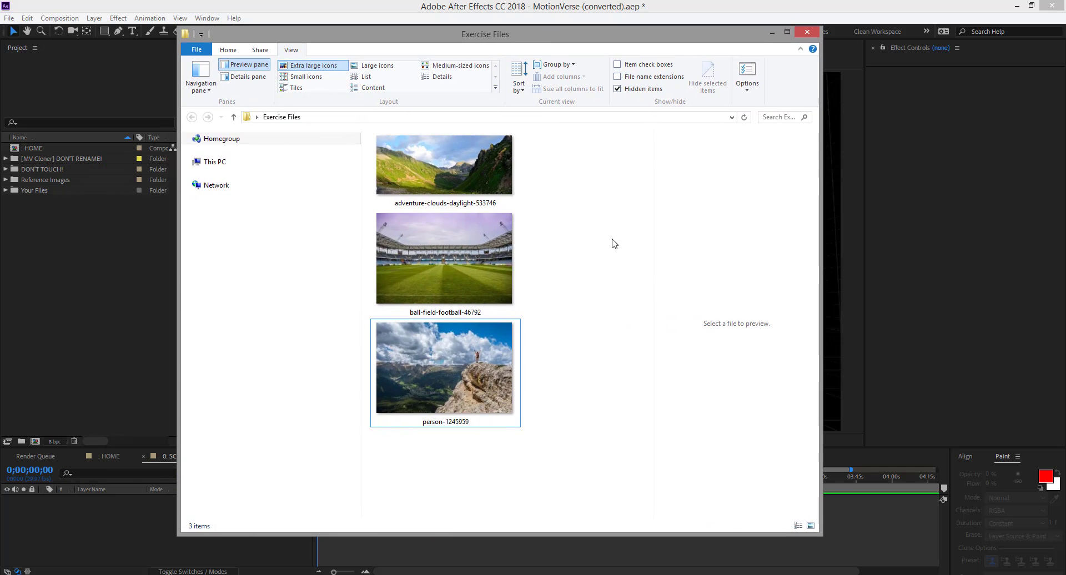
drag(510, 464, 405, 181)
drag(403, 232, 60, 191)
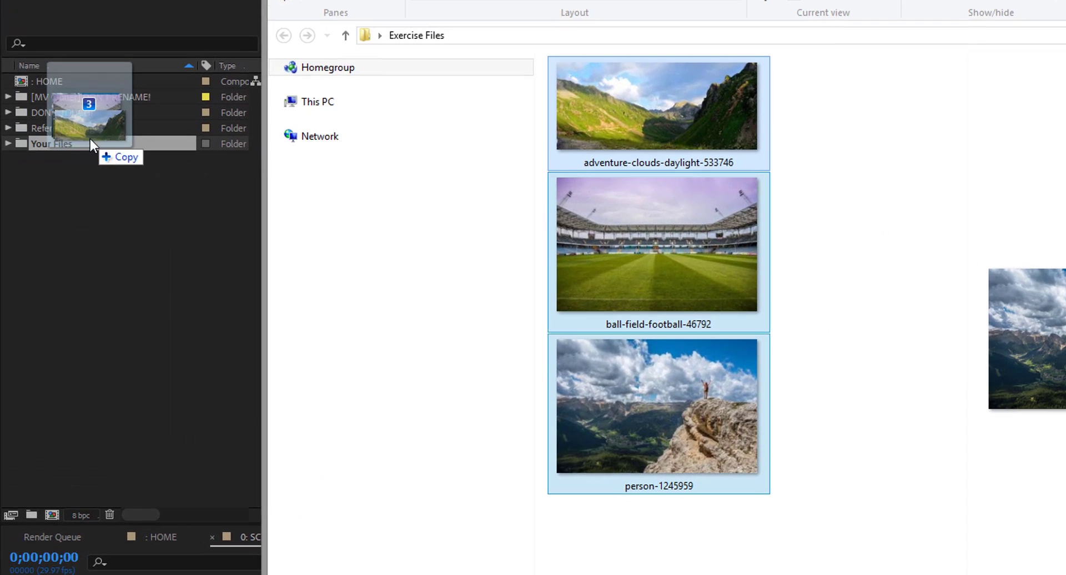
drag(90, 140, 71, 140)
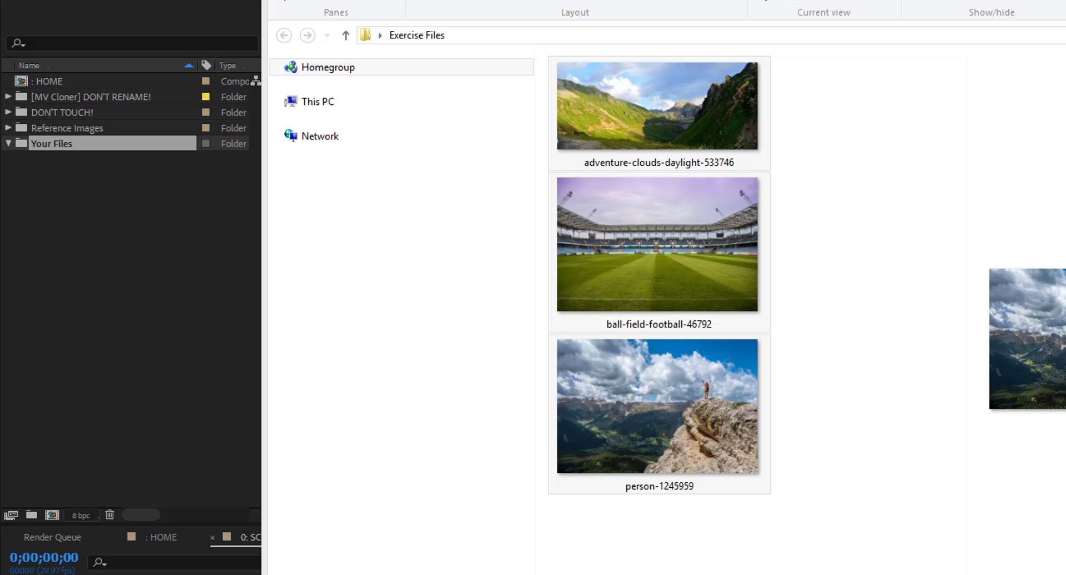
key(alt+Tab)
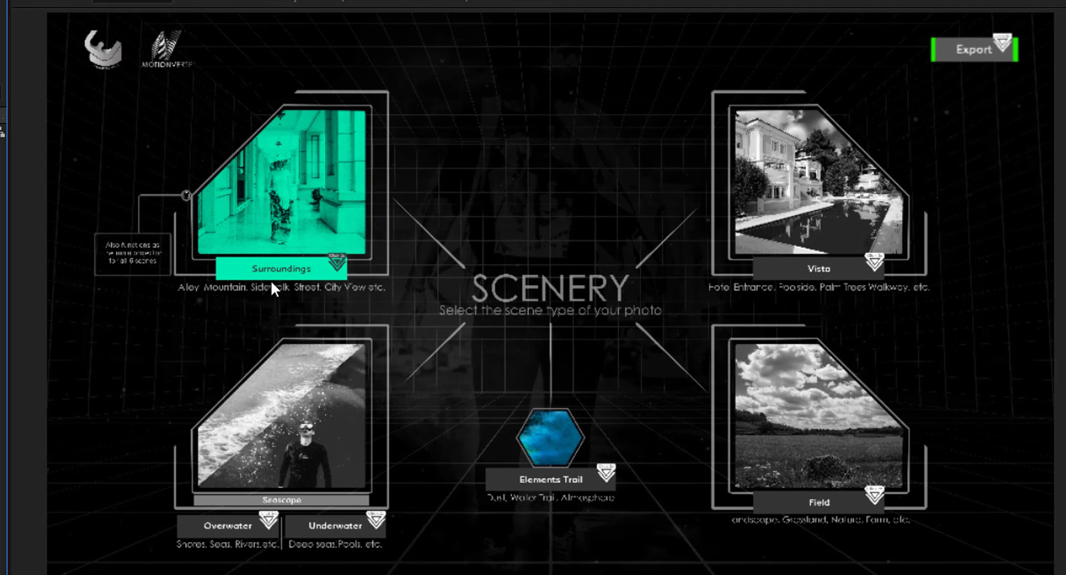
Open the Surroundings scene's Clean Plate composition and add adventure-clouds-daylight-533746.jpg directly above the Drop Photo layer.
double_click(273, 269)
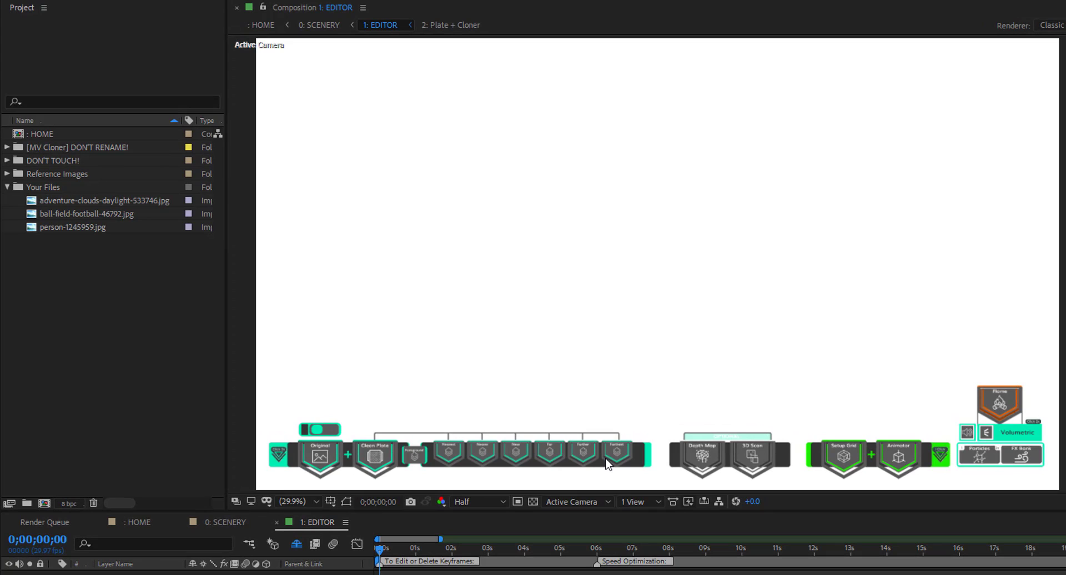
double_click(377, 456)
drag(107, 203, 124, 499)
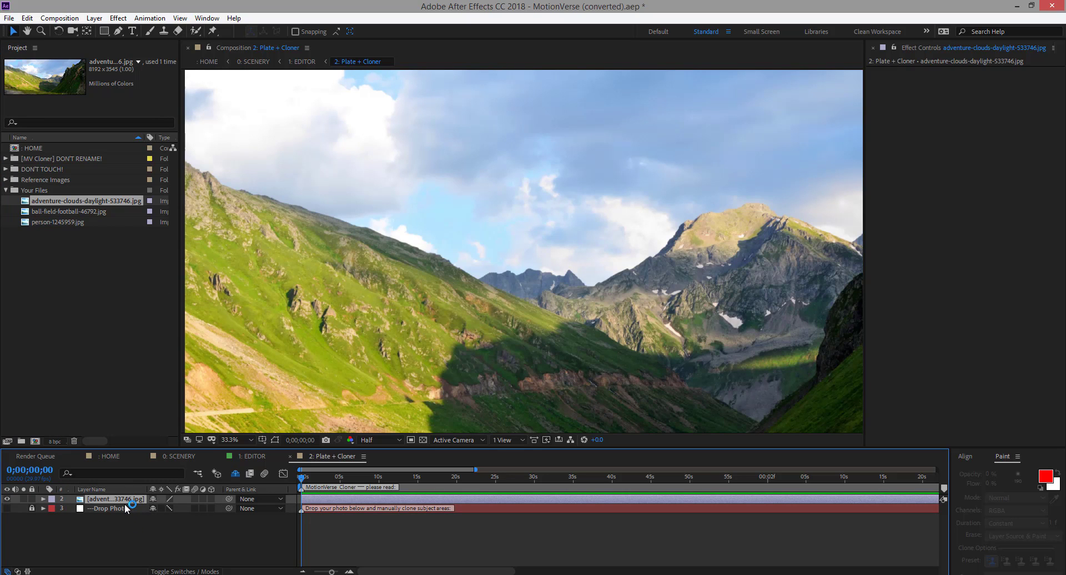
Scale the mountain photo layer to 65% so it fills the composition, and fit the composition view.
key(s)
mouse_move(164, 508)
mouse_down()
mouse_move(136, 508)
mouse_move(184, 509)
mouse_up()
key(comma)
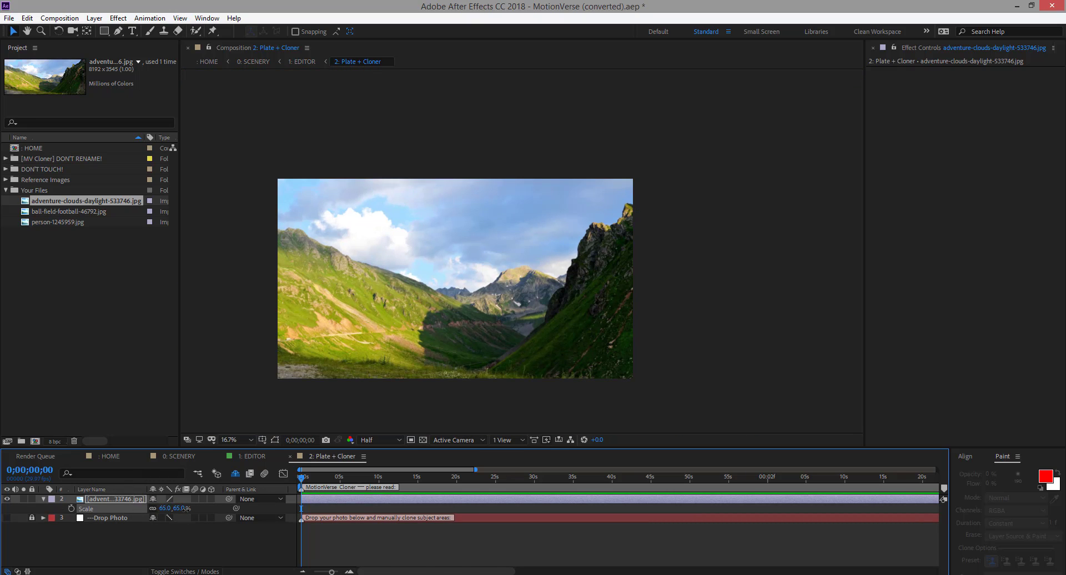
scroll(391, 324, up, 2)
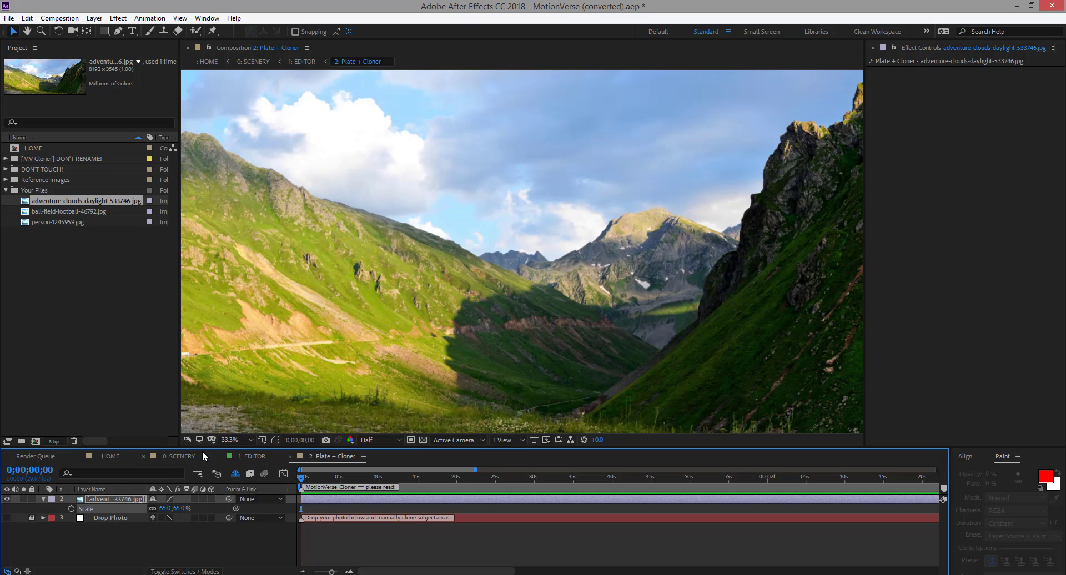
click(232, 441)
click(250, 255)
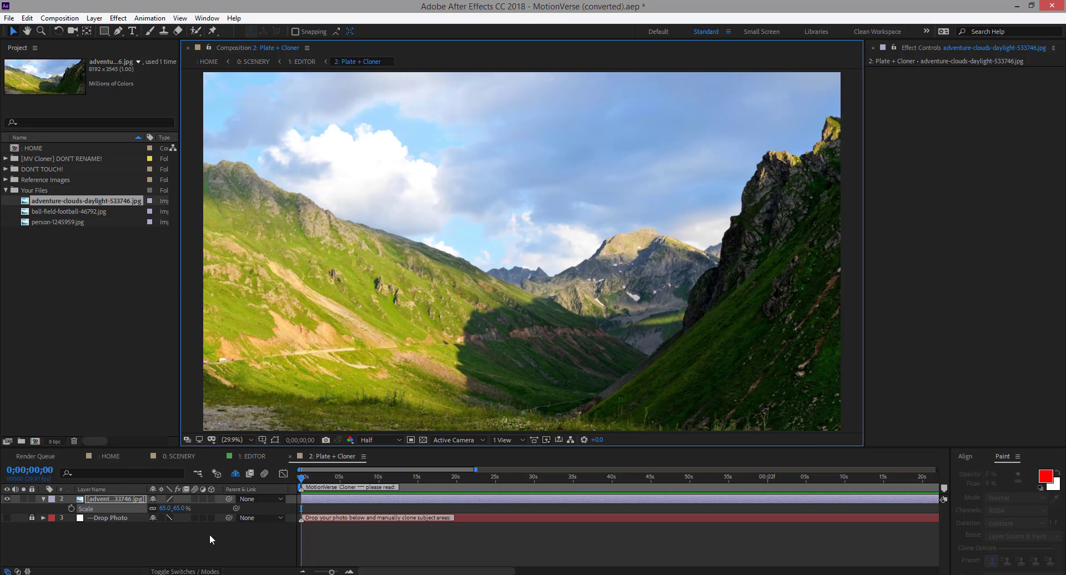
Close the Plate + Cloner composition and open the Depth Map generator from the editor.
click(291, 456)
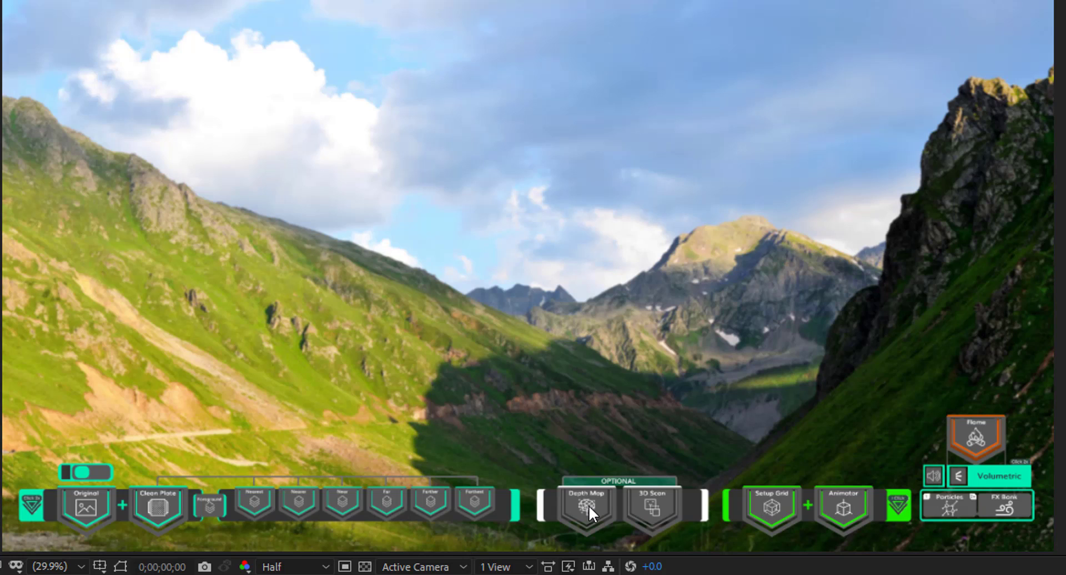
double_click(588, 505)
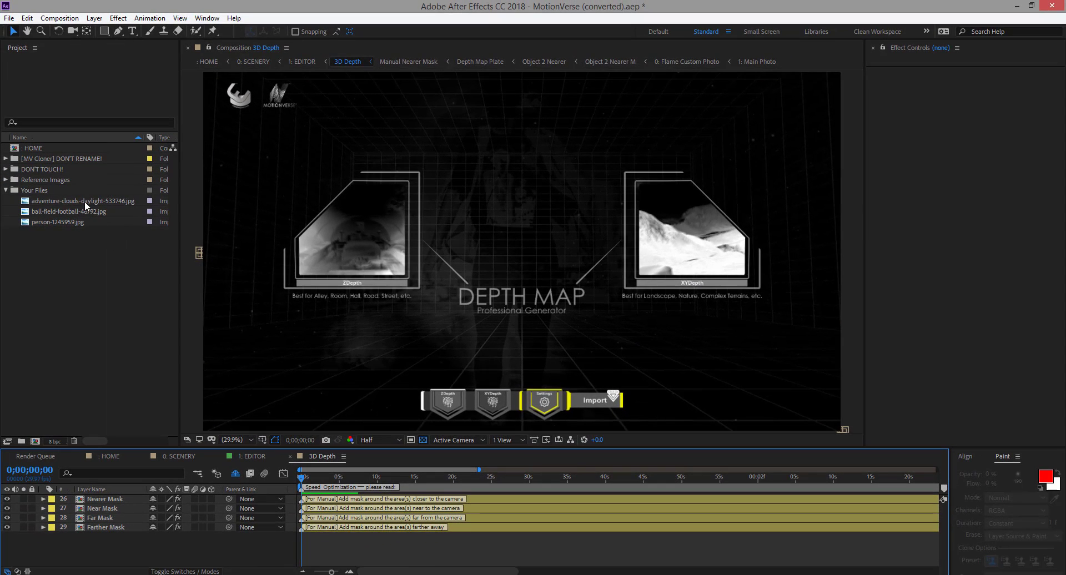
Examine the original adventure-clouds-daylight-533746.jpg in the footage viewer, then close that viewer.
double_click(84, 201)
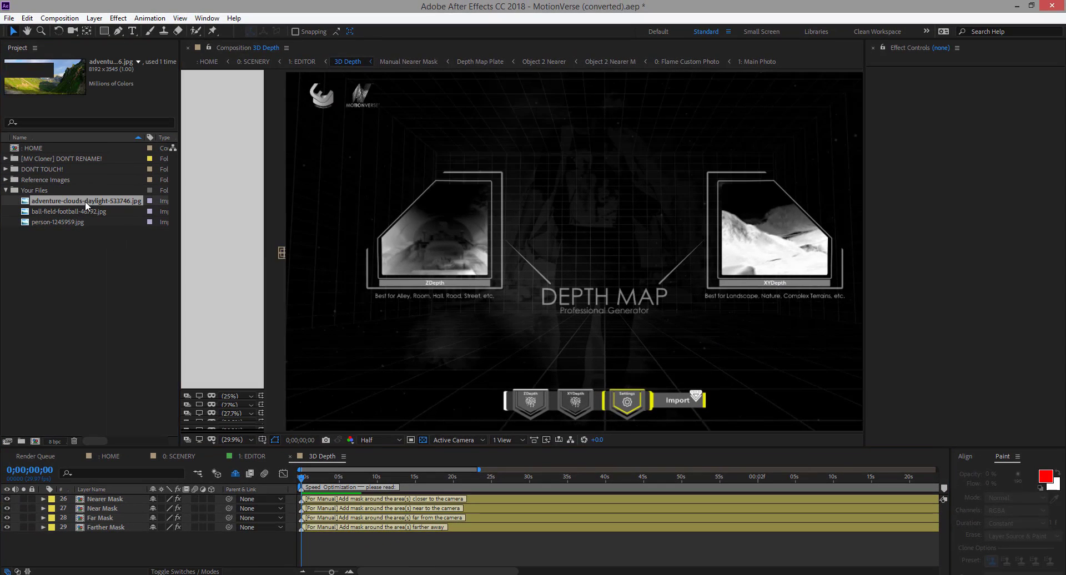
drag(263, 231, 820, 233)
key(h)
scroll(446, 337, down, 4)
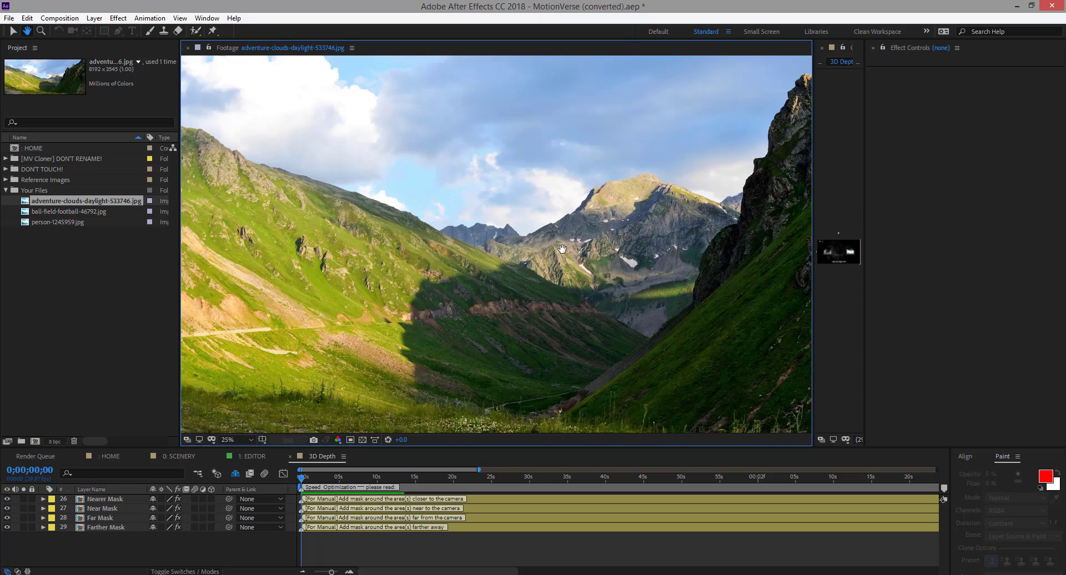
scroll(561, 249, down, 1)
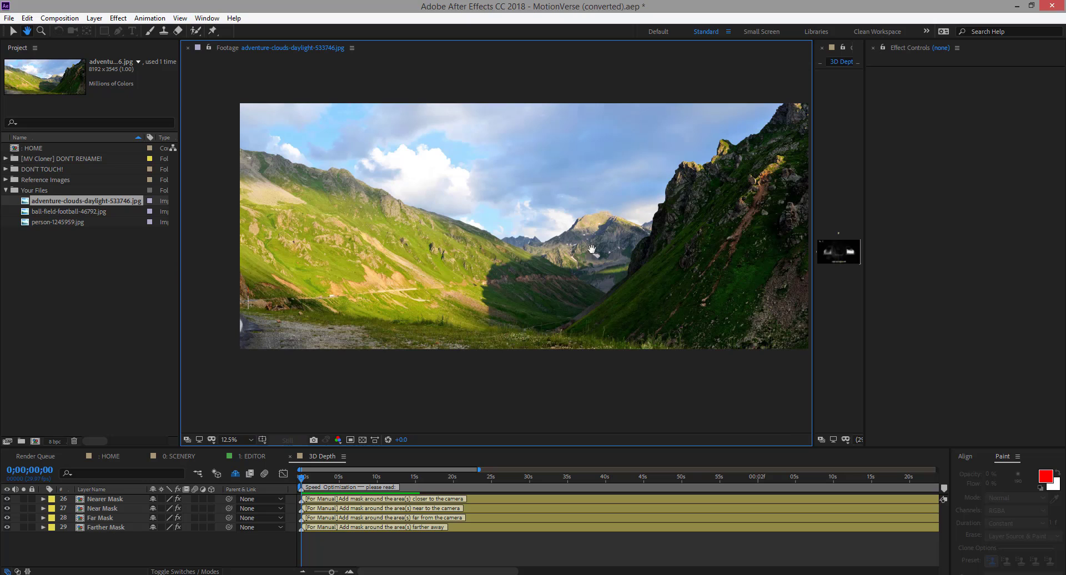
drag(813, 250, 288, 253)
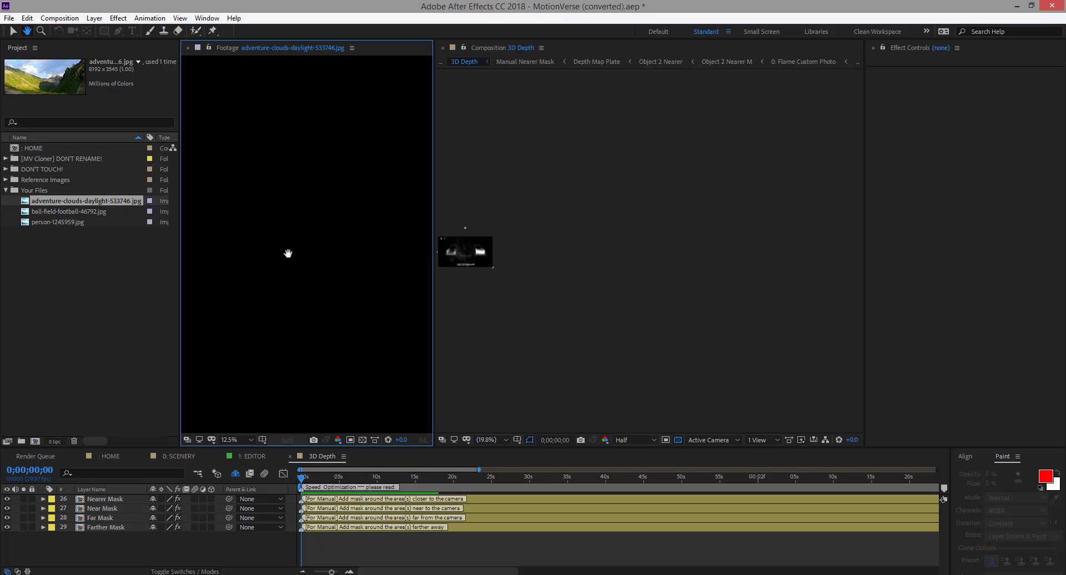
click(187, 49)
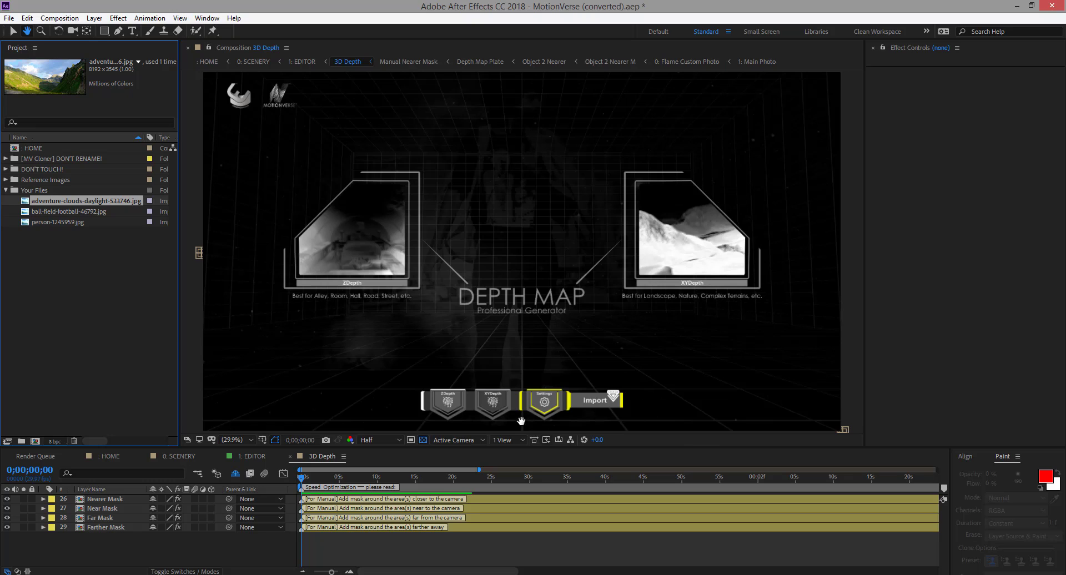
Select the XYDepth Map control, show its effect settings and turn on Enable XYDepth.
click(13, 31)
click(485, 403)
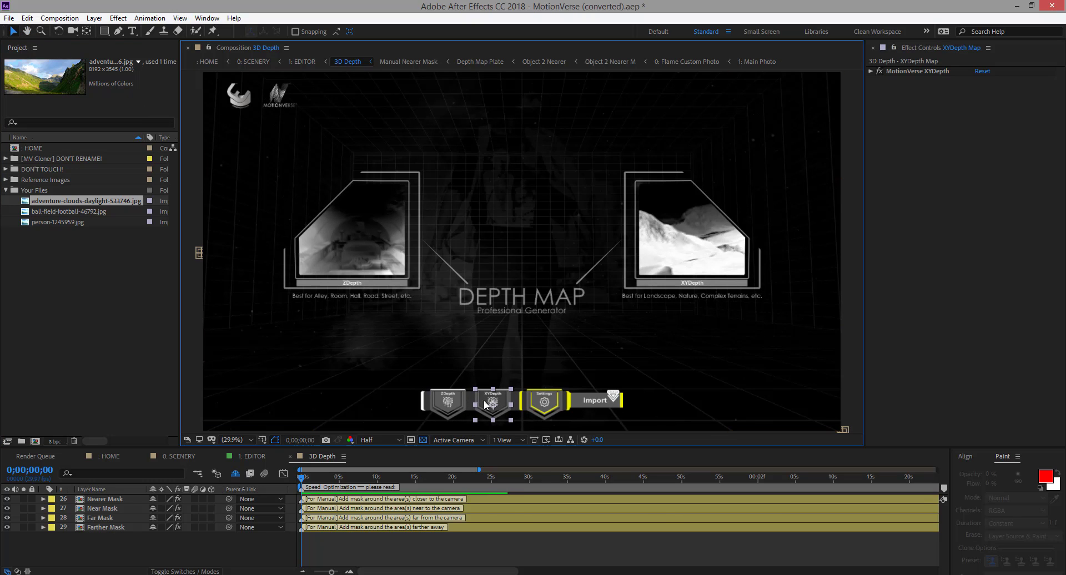
click(869, 71)
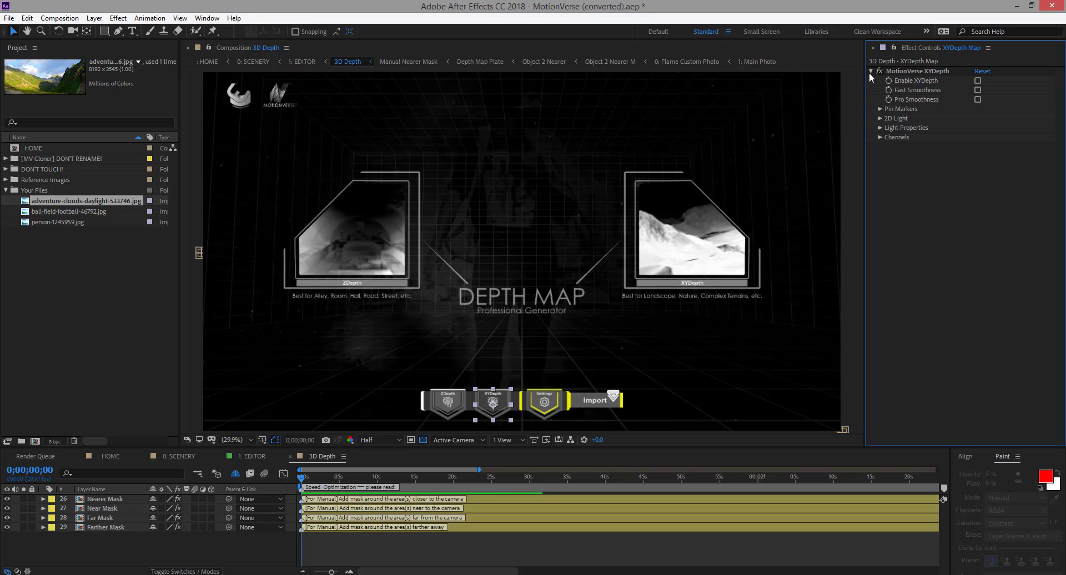
click(210, 19)
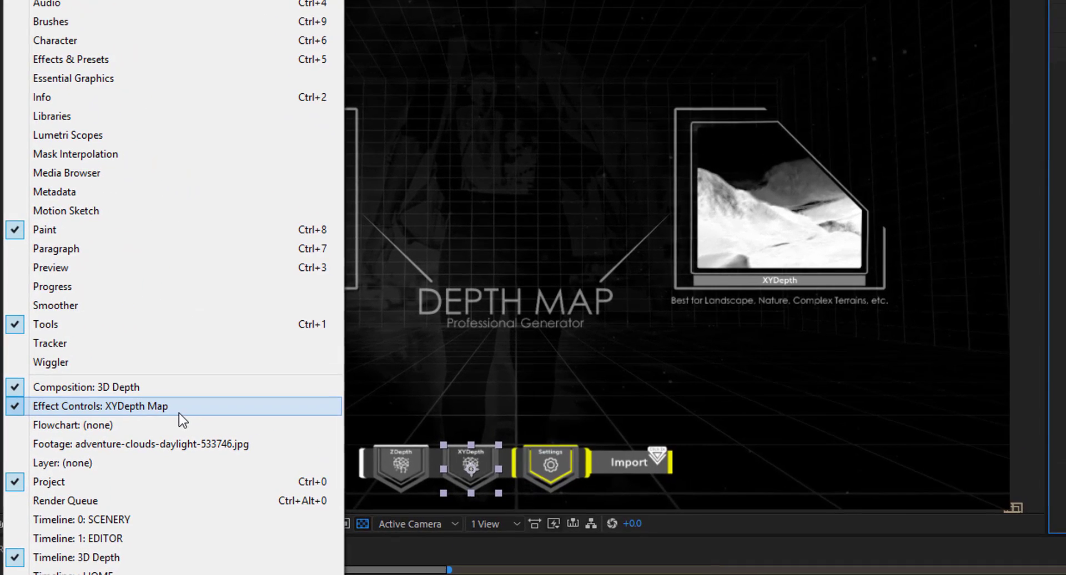
click(181, 407)
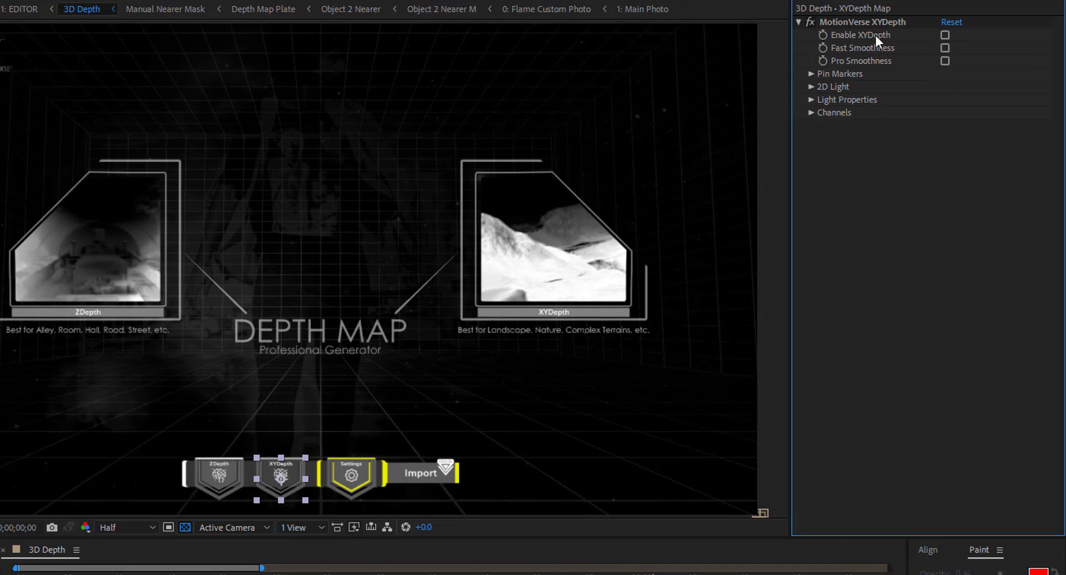
click(945, 35)
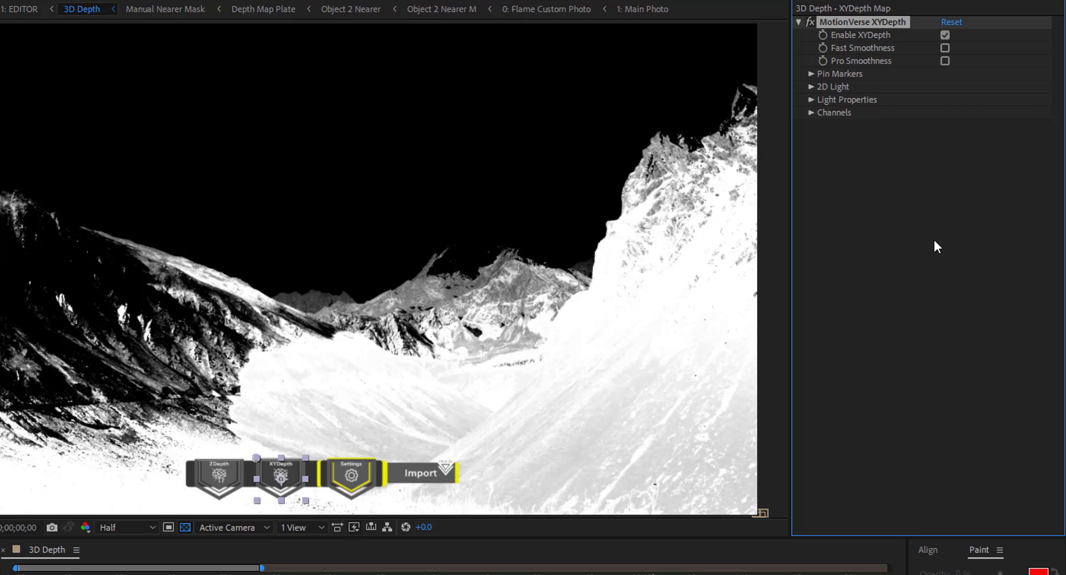
Set the Global Light of the MotionVerse XYDepth effect to 168.
click(810, 88)
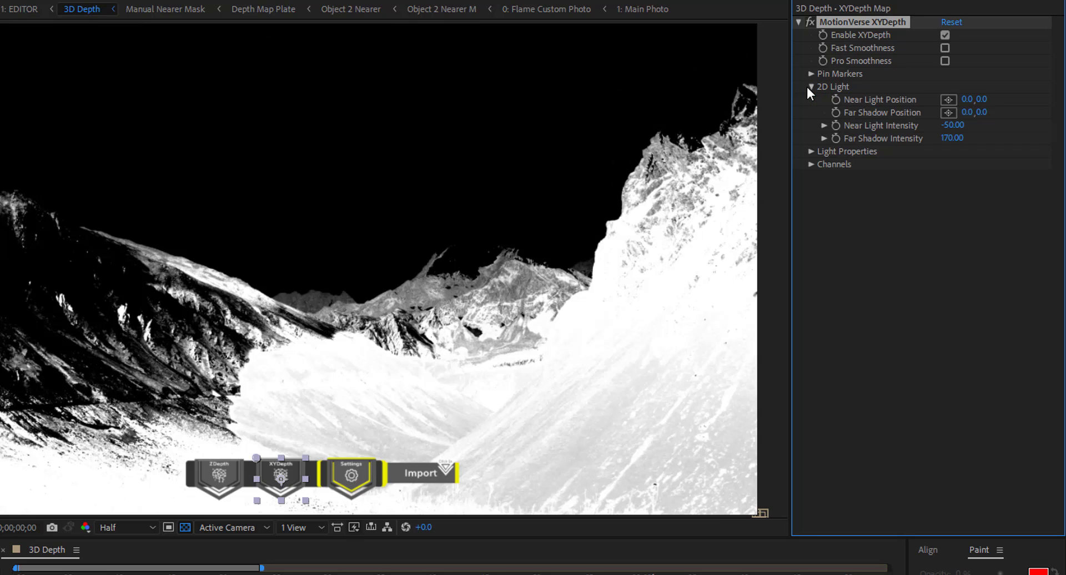
click(810, 152)
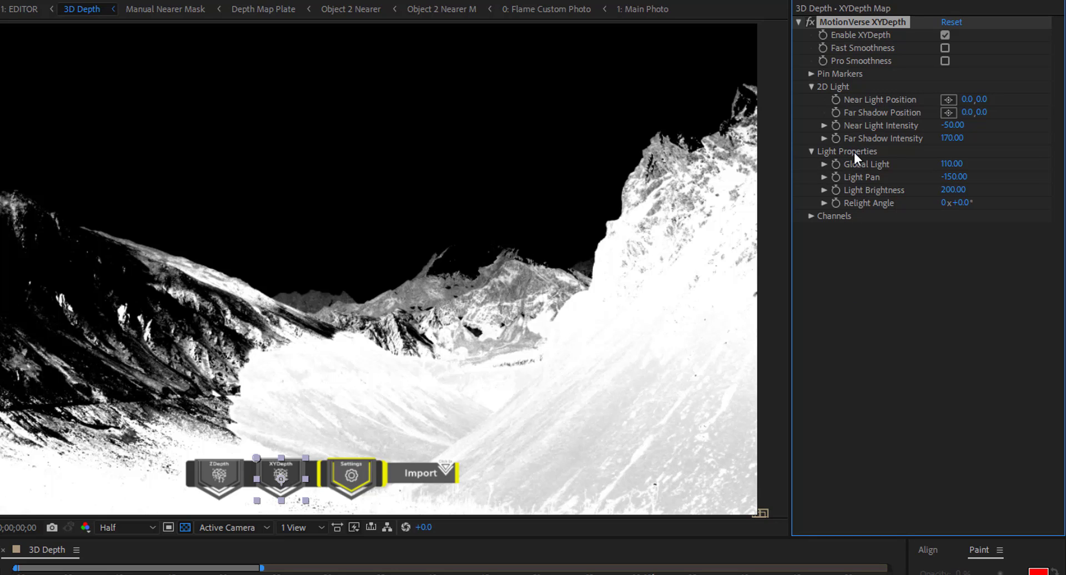
click(823, 165)
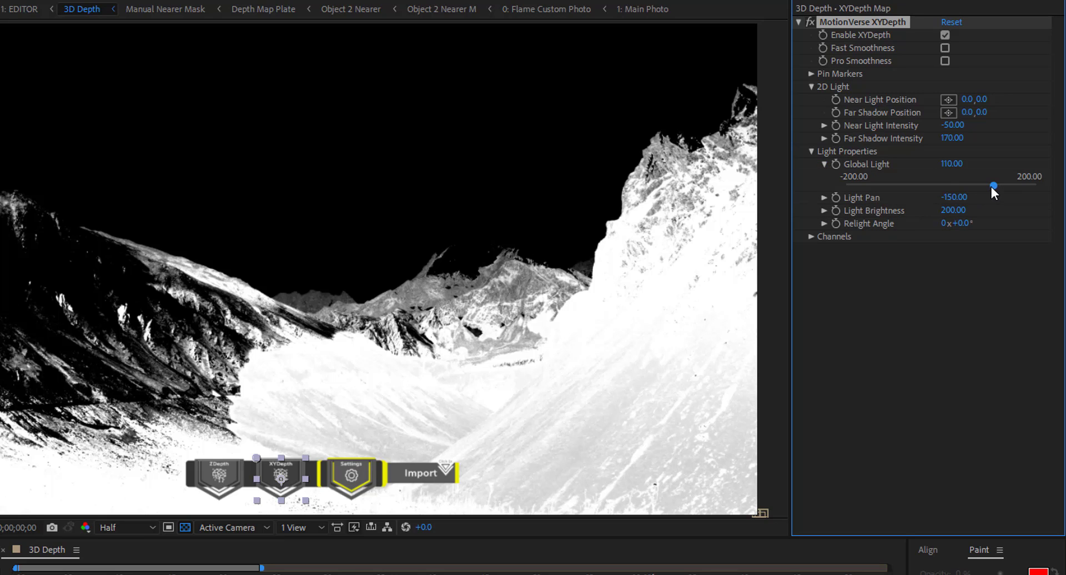
mouse_move(986, 184)
mouse_down()
mouse_move(943, 185)
mouse_move(1007, 189)
mouse_move(992, 183)
mouse_up()
click(952, 163)
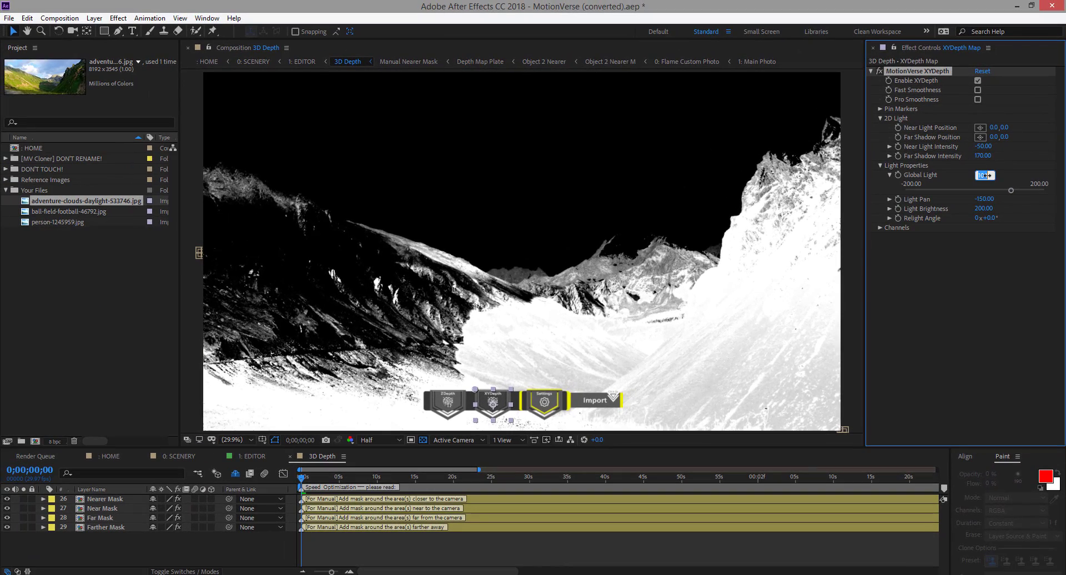
text(168)
key(Return)
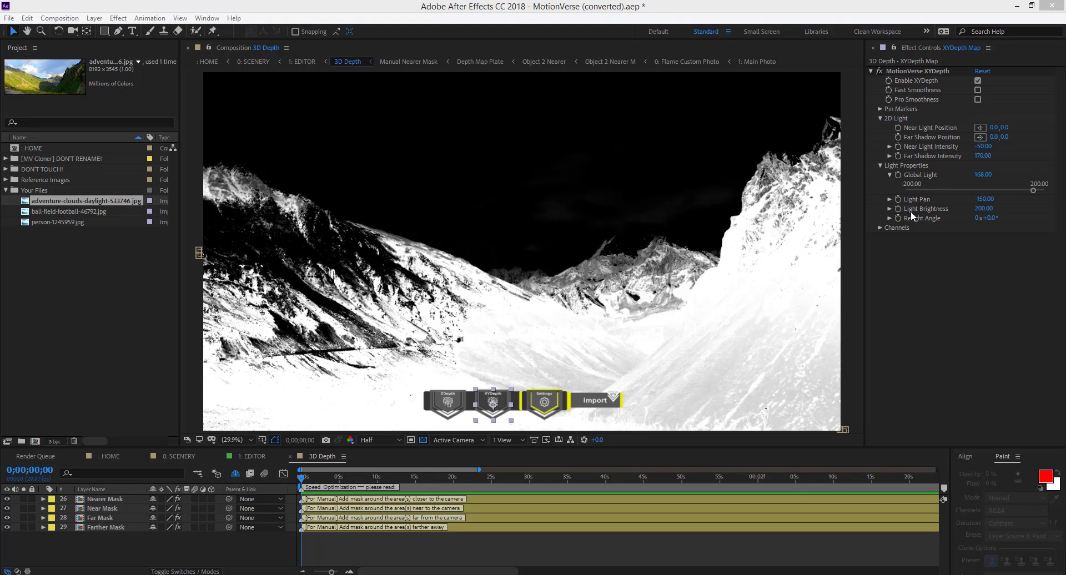
Set the XYDepth effect's Light Pan to 30 and collapse the Light Properties group.
click(890, 198)
drag(924, 215, 1008, 239)
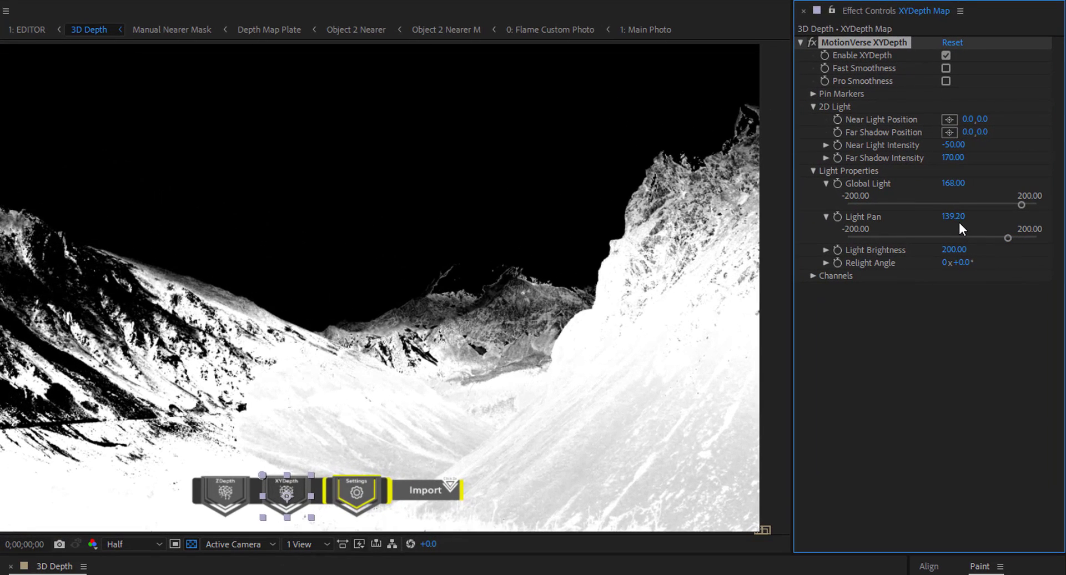
click(959, 221)
text(30)
key(Return)
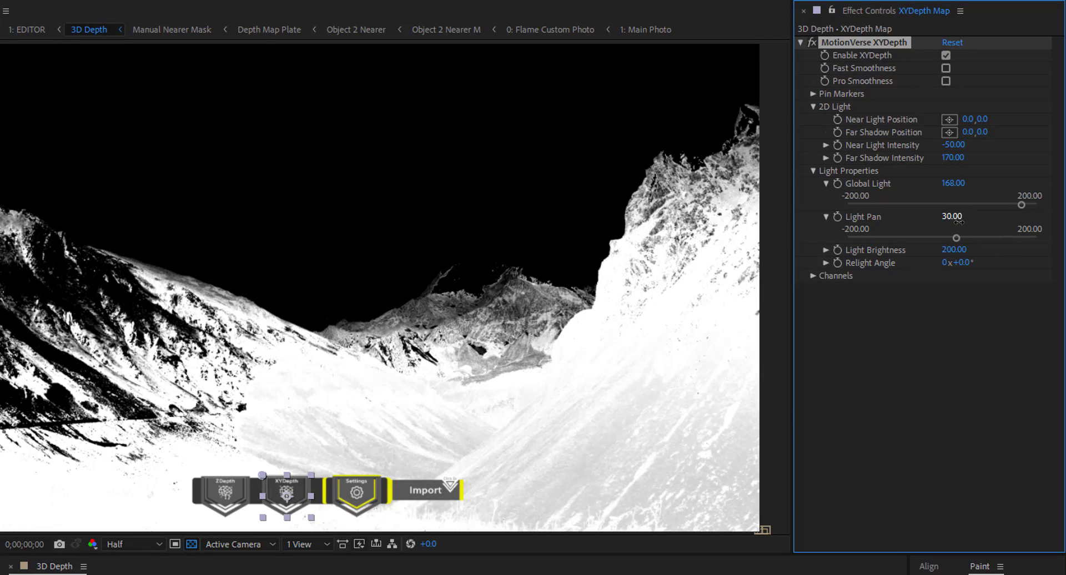
click(813, 171)
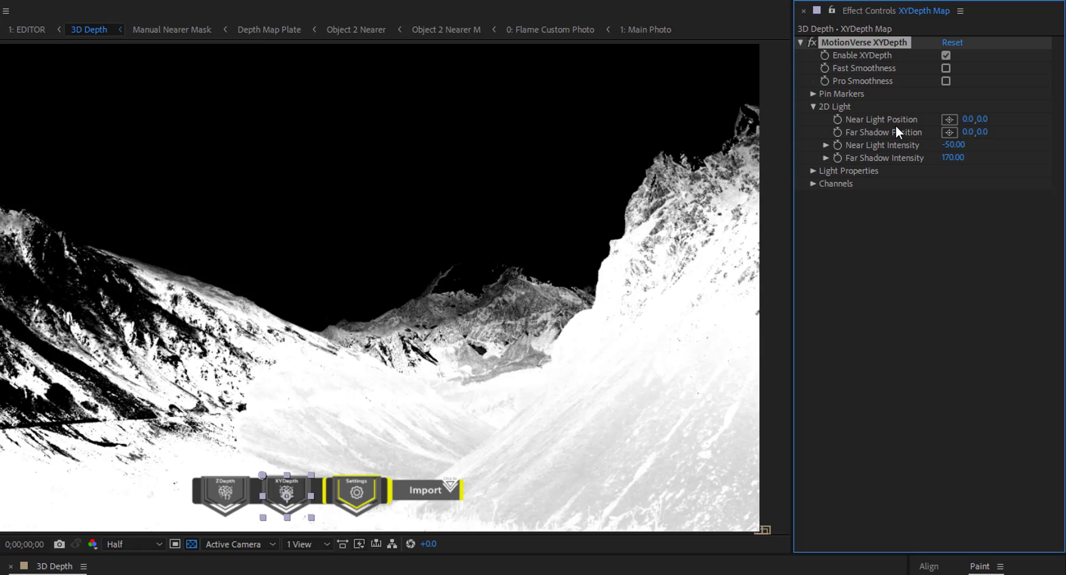
Set the 2D Light's Near Light Position to 620, -720.
mouse_move(967, 119)
mouse_down()
mouse_move(922, 120)
mouse_move(1037, 119)
mouse_move(980, 122)
mouse_up()
click(976, 120)
text(620)
key(Return)
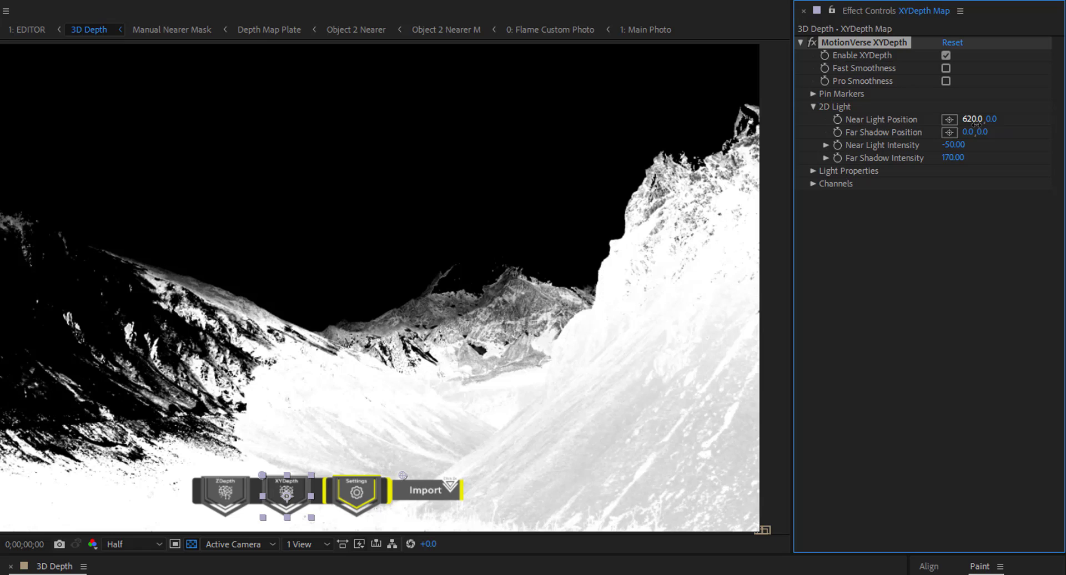
click(991, 119)
key(Return)
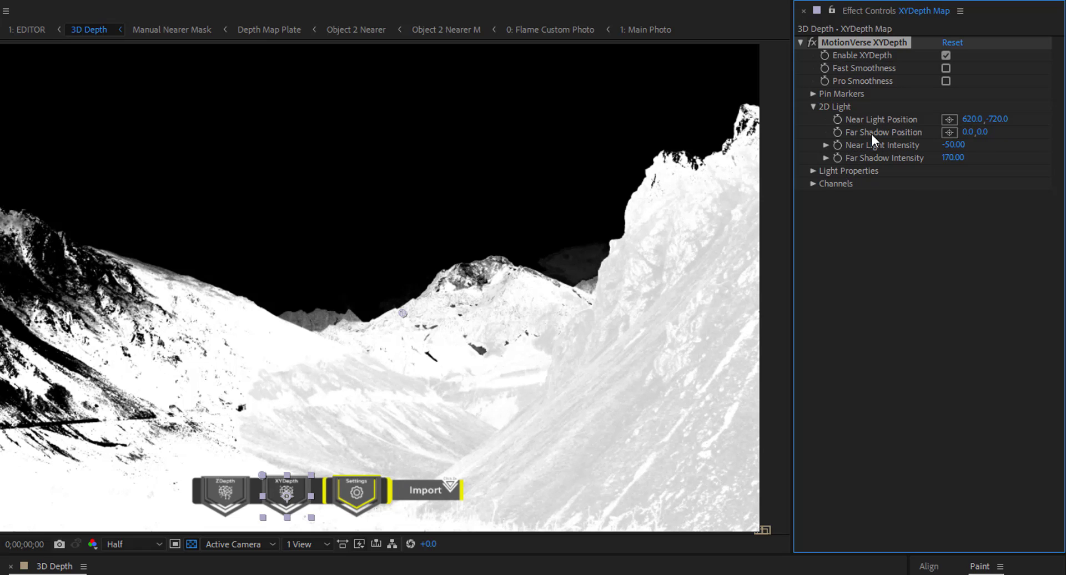
Set the 2D Light's Far Shadow Position to 1370, 20.
mouse_move(966, 136)
mouse_down()
mouse_move(733, 142)
mouse_move(961, 152)
mouse_move(969, 142)
mouse_up()
click(969, 135)
text(1370)
key(Return)
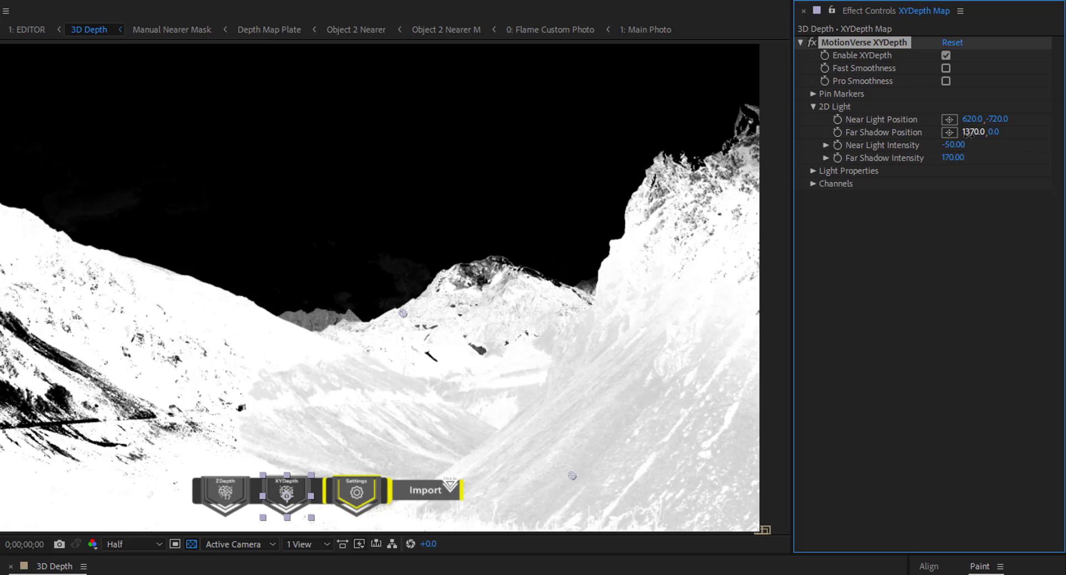
click(993, 133)
text(20)
key(Return)
Expand both 2D Light intensity sliders and set the Near Light Intensity to -70.40.
click(827, 158)
click(826, 145)
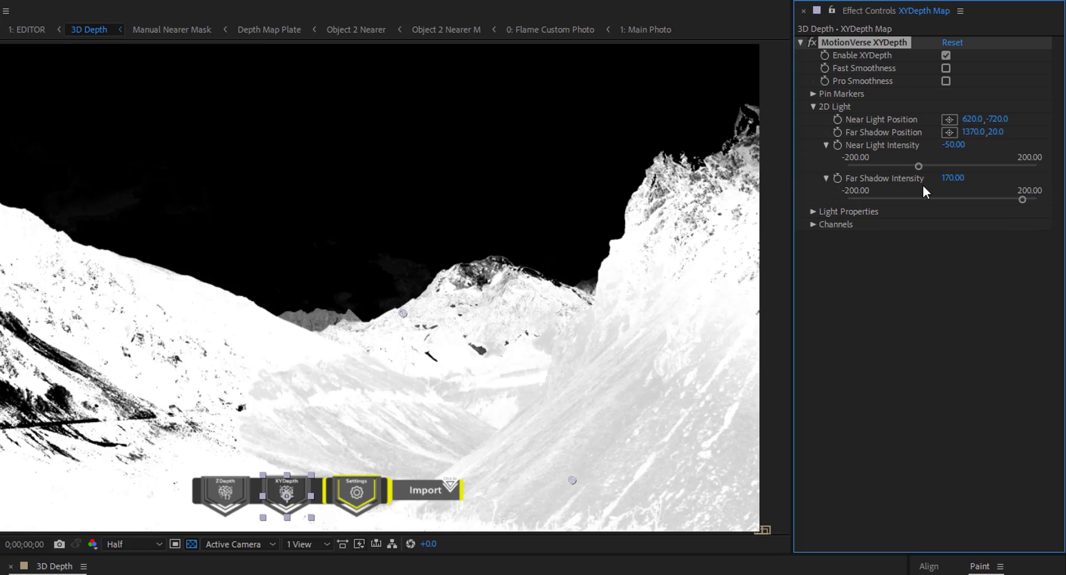
mouse_move(919, 167)
mouse_down()
mouse_move(892, 165)
mouse_move(997, 166)
mouse_move(937, 166)
mouse_up()
click(955, 145)
text(-70)
key(Return)
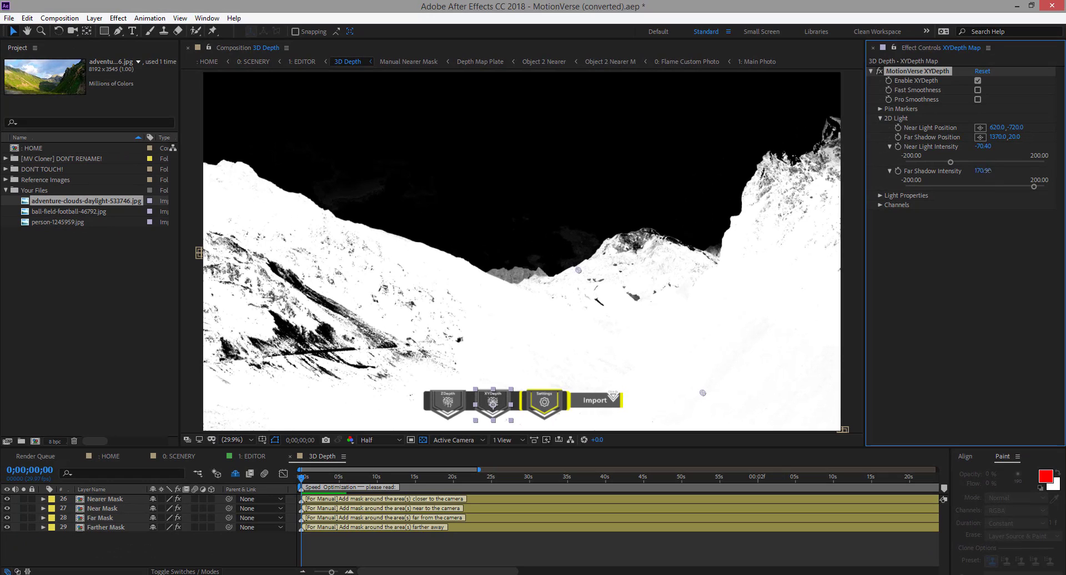
Set the 2D Light's Far Shadow Intensity to 91 in the XYDepth effect.
click(983, 171)
text(91)
key(Return)
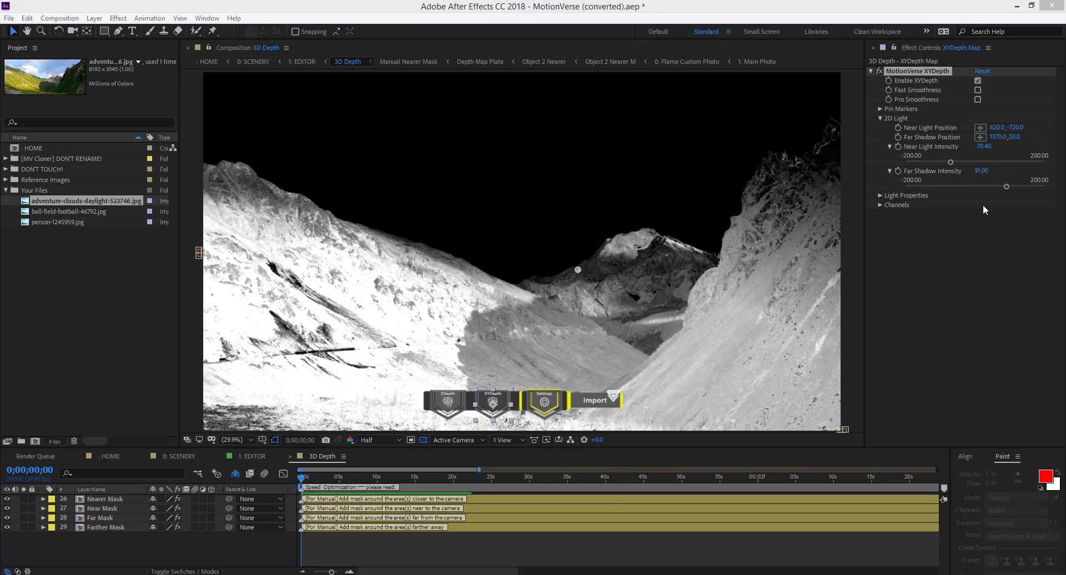
mouse_move(998, 184)
mouse_down()
mouse_move(946, 186)
mouse_move(1010, 188)
mouse_up()
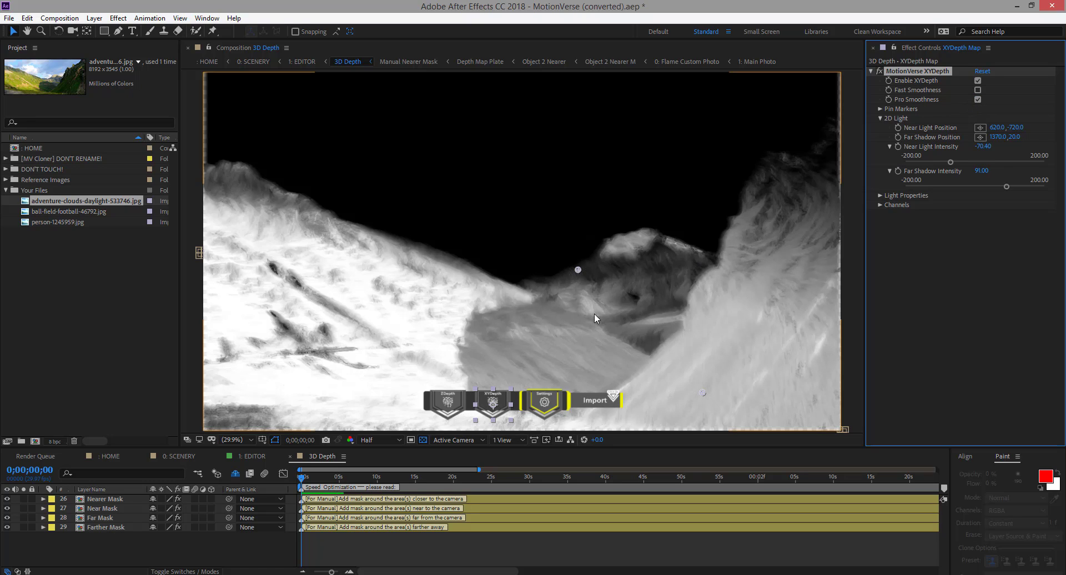
Replace the XYDepth effect's Pro Smoothness with Fast Smoothness and fit the composition in the viewer.
scroll(594, 314, up, 4)
scroll(594, 315, down, 2)
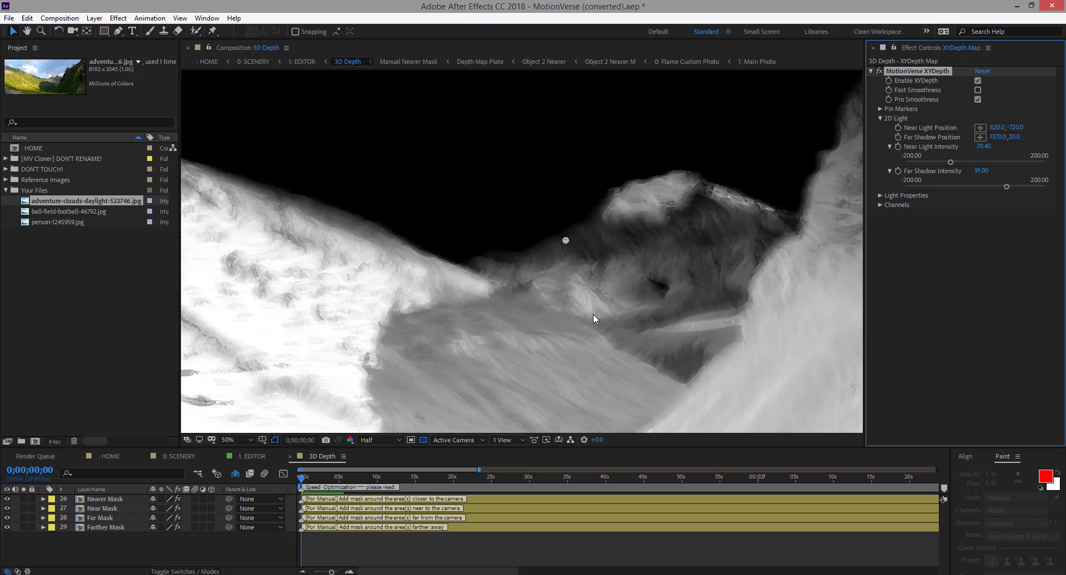
click(978, 99)
click(977, 90)
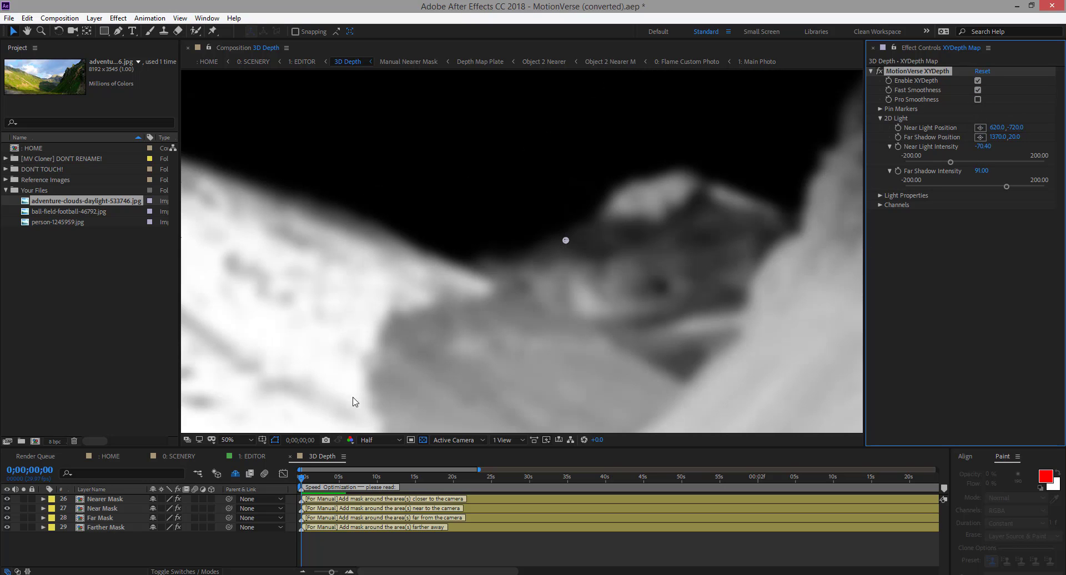
click(233, 440)
click(250, 255)
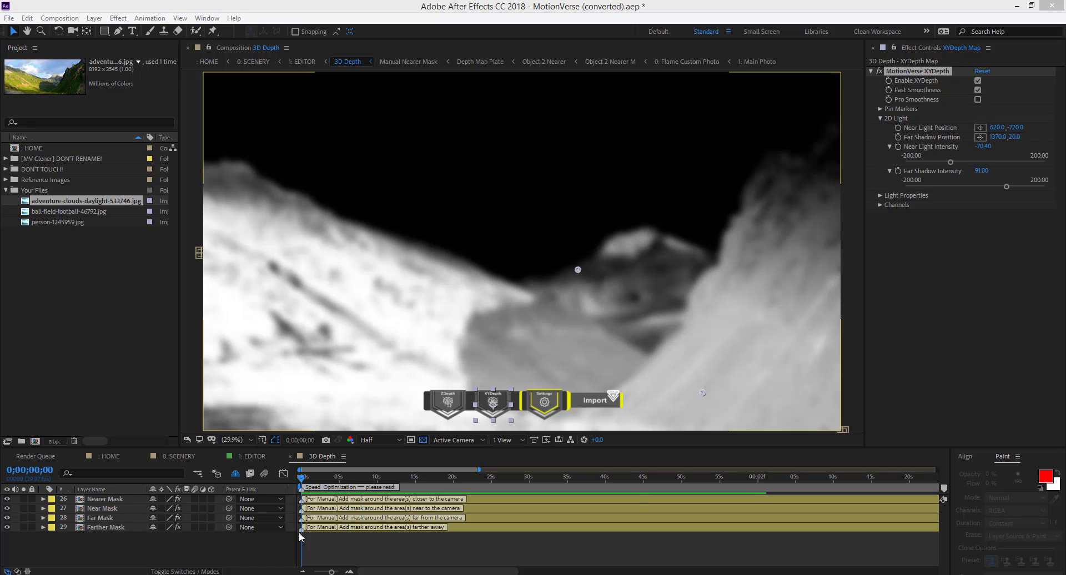
Close the 3D Depth composition and enable Minimize UI in the 1: EDITOR composition's MotionVerse Animator effect.
click(290, 456)
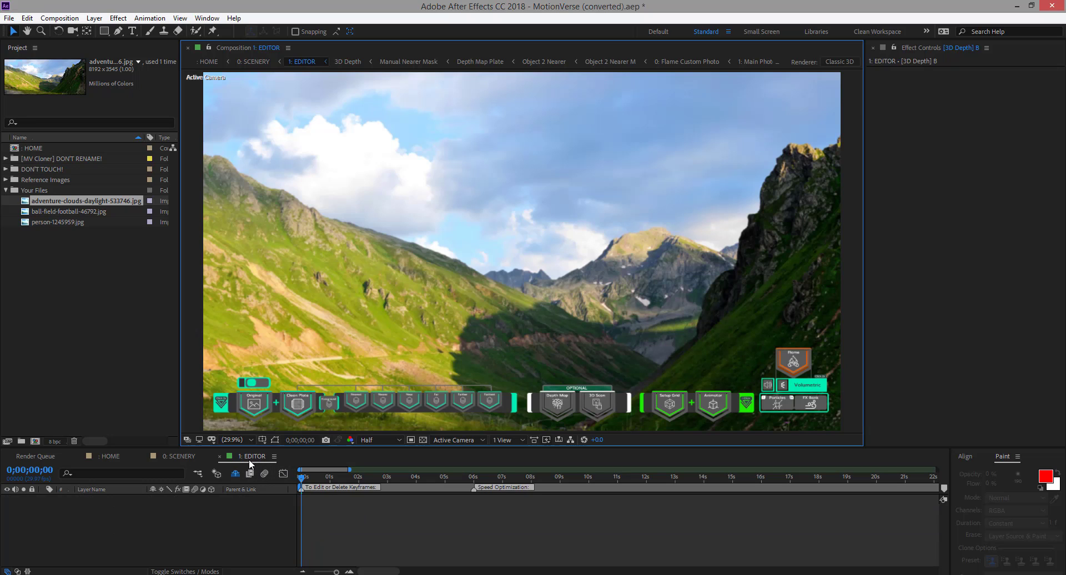
click(712, 404)
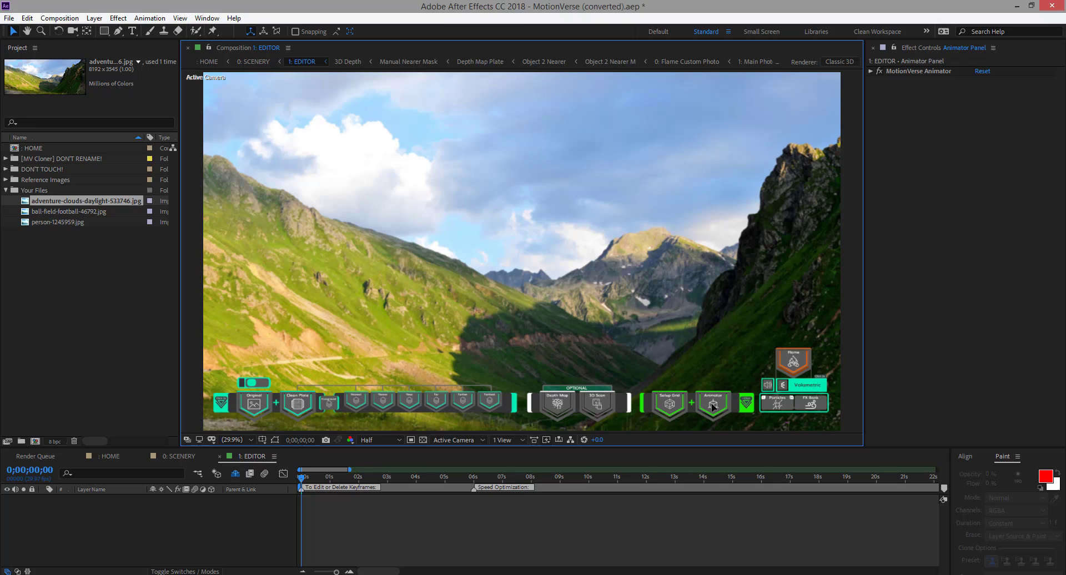
click(871, 70)
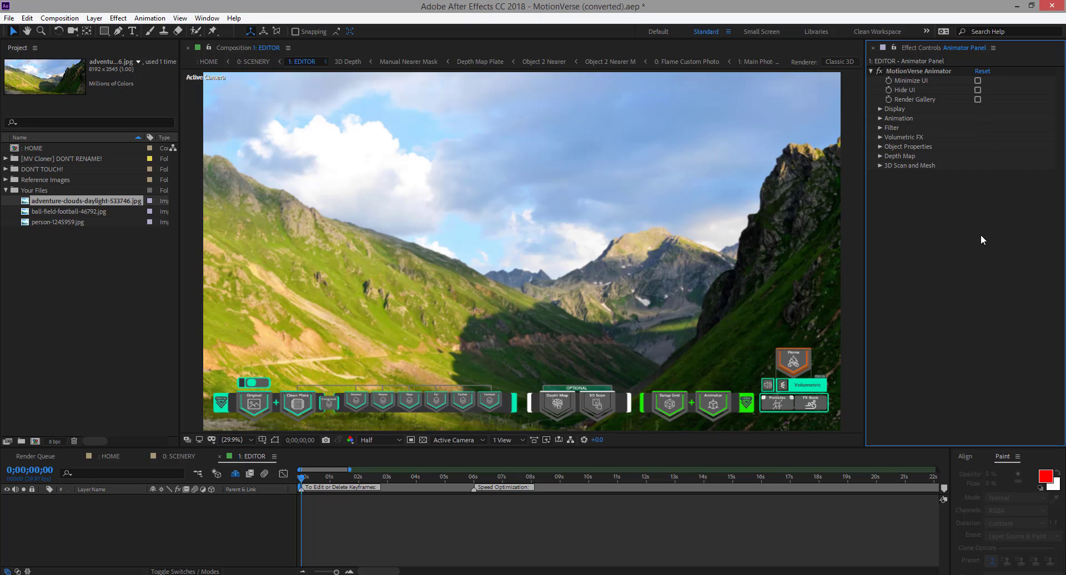
click(977, 81)
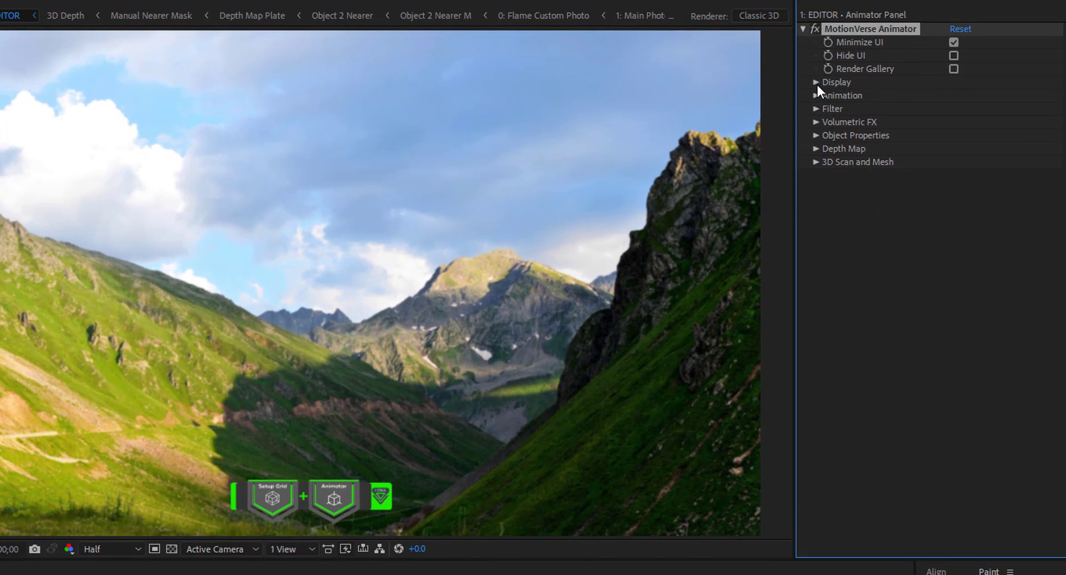
Set the Scene option in the Animator's Fast Render settings to Plain Scene.
click(880, 109)
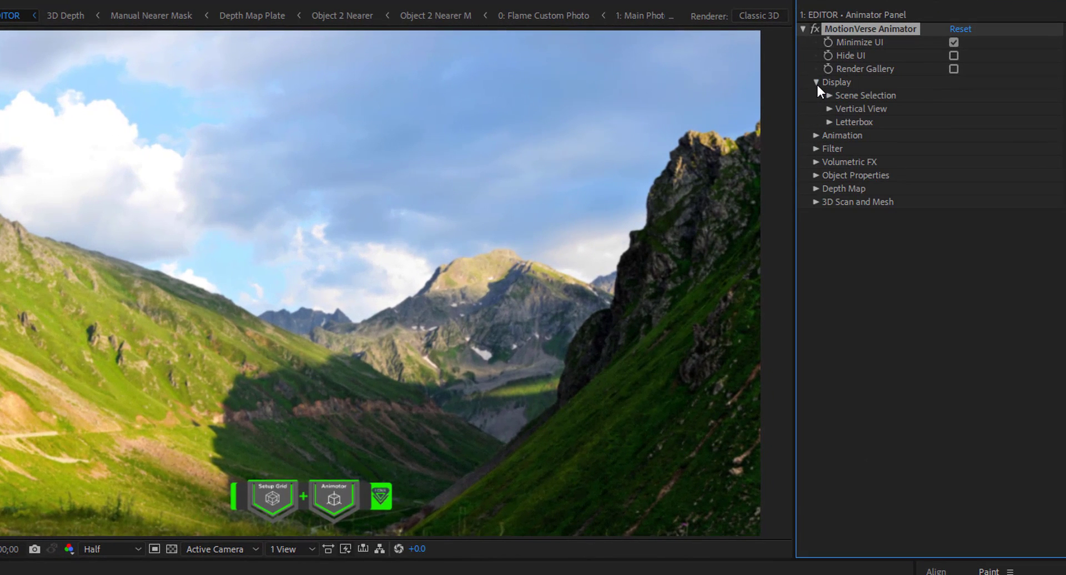
click(828, 96)
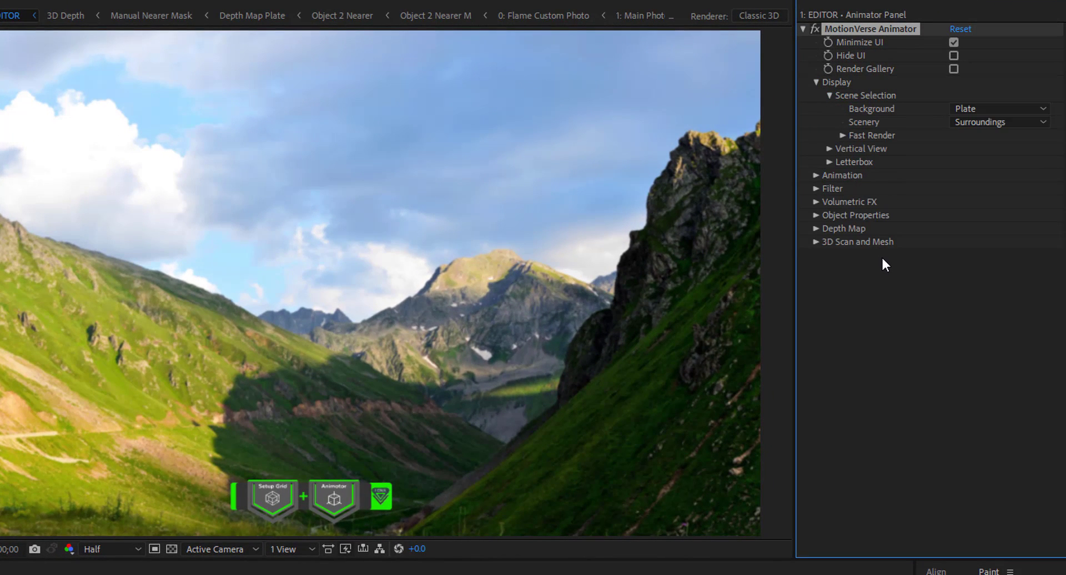
click(842, 136)
click(1017, 148)
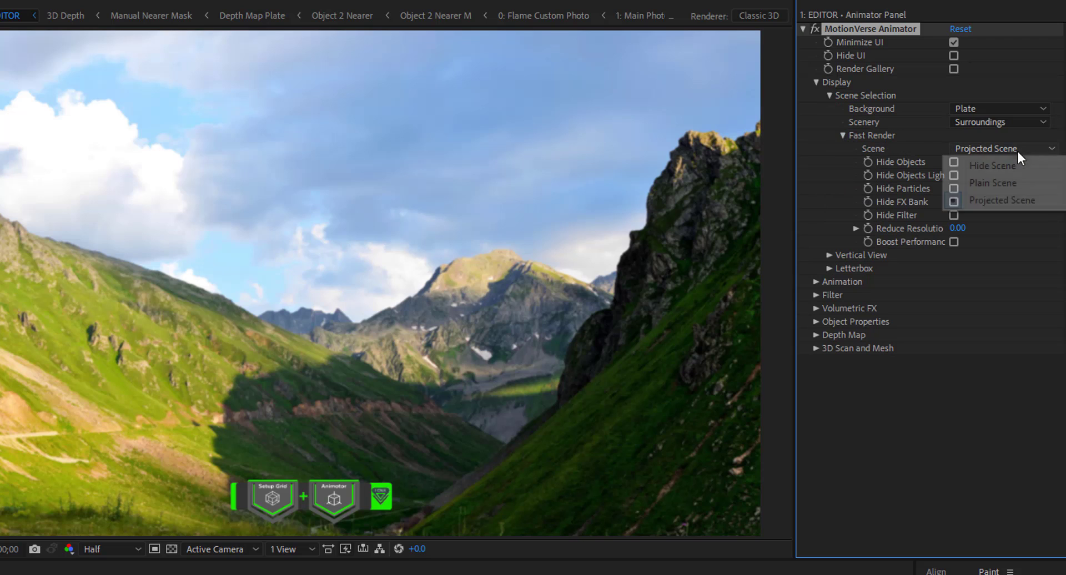
click(994, 184)
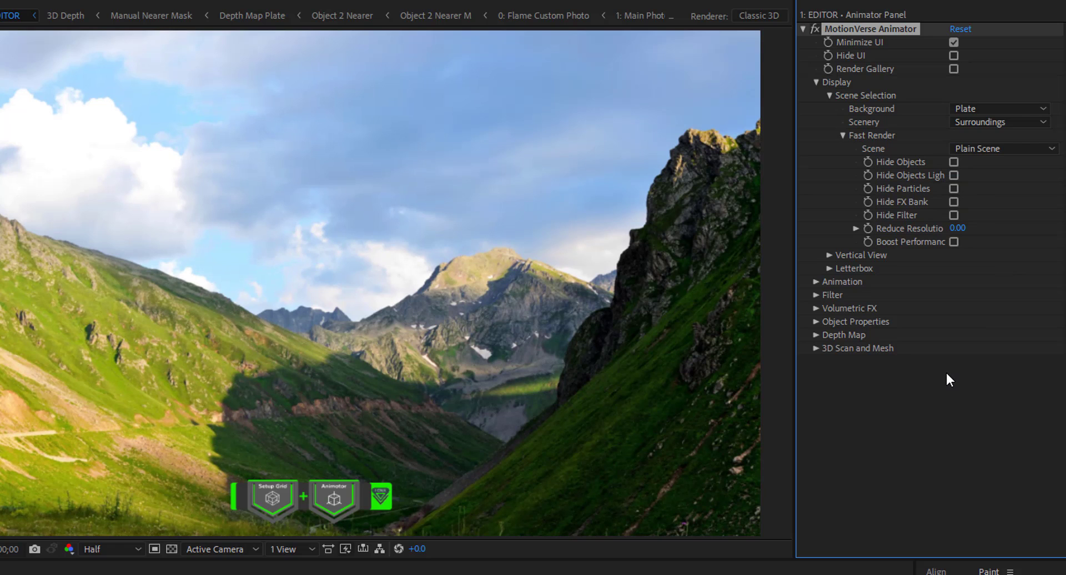
Set the Animator's depth Map Selection to XYZDepth Generator.
click(816, 335)
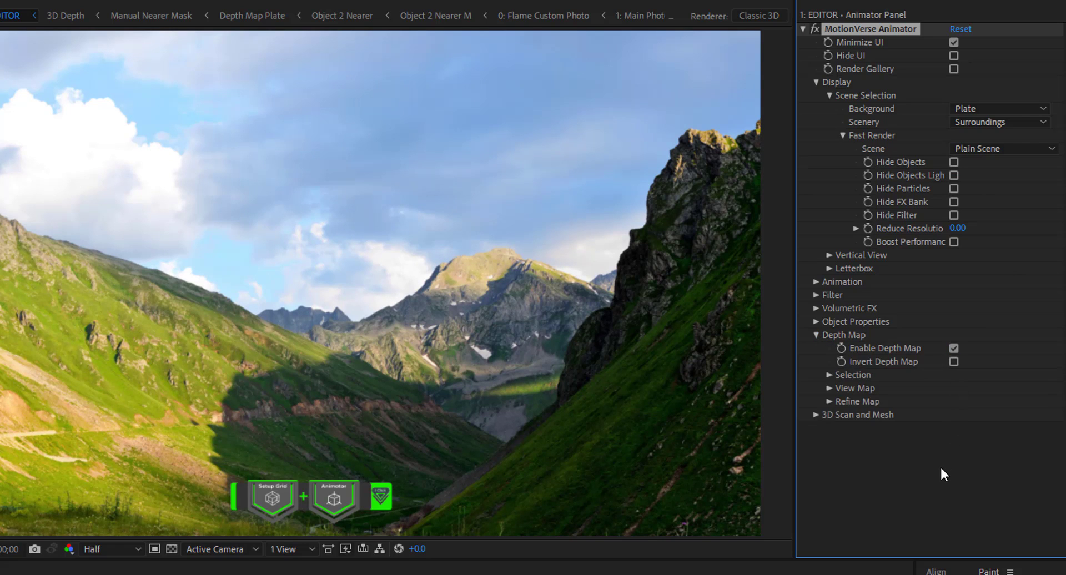
click(829, 374)
click(1018, 391)
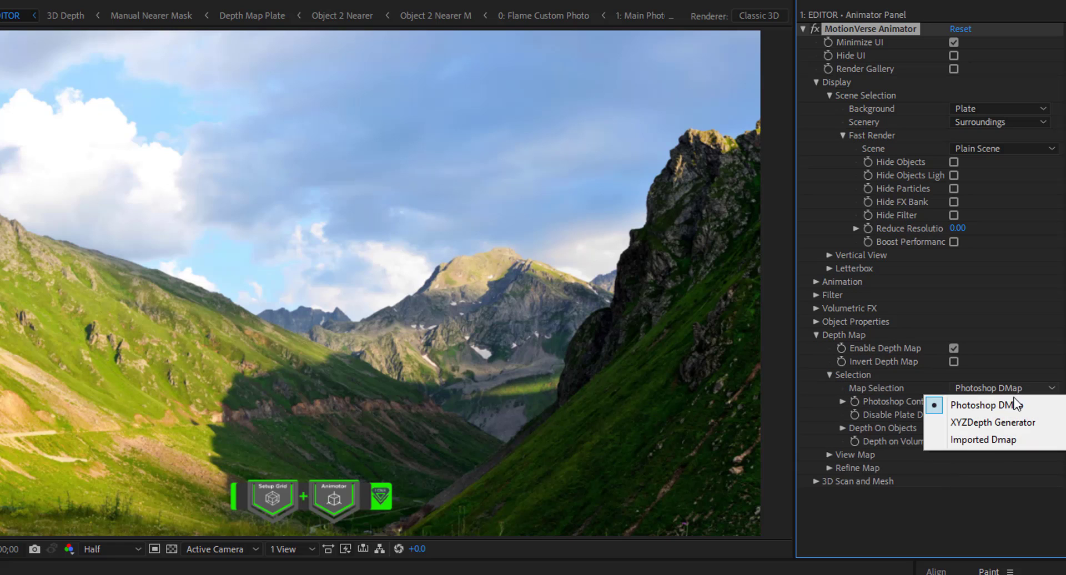
click(995, 423)
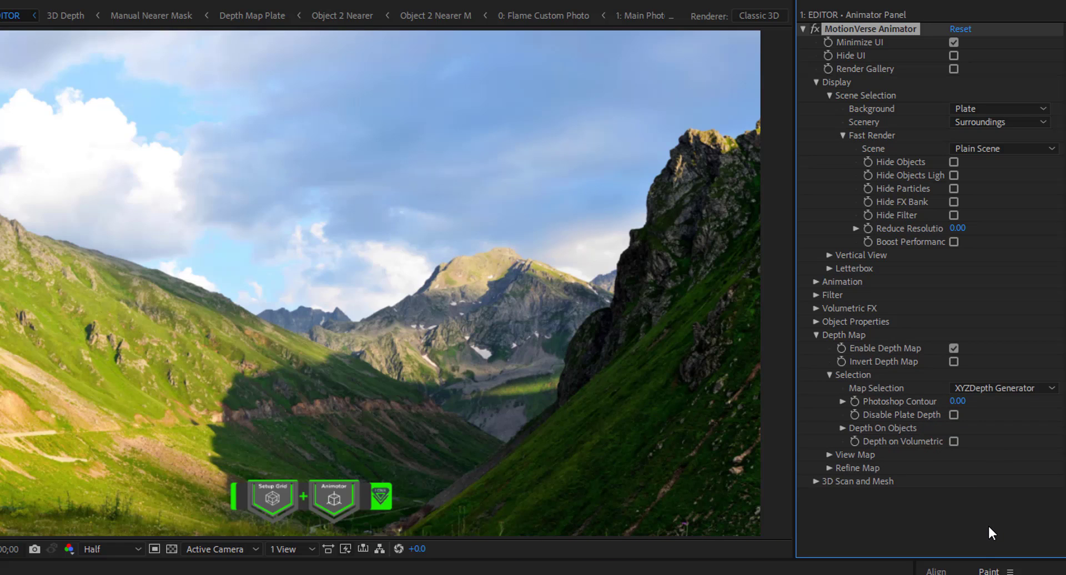
Display the depth map, compare its Sharp Map and Soft Map versions, and turn Map Visual Display off again.
click(830, 455)
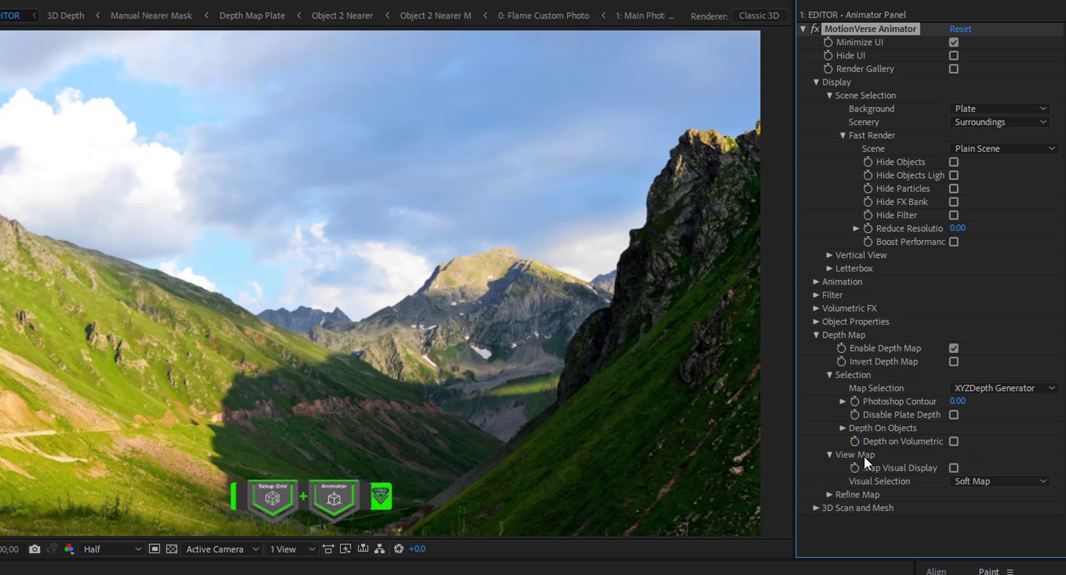
click(953, 469)
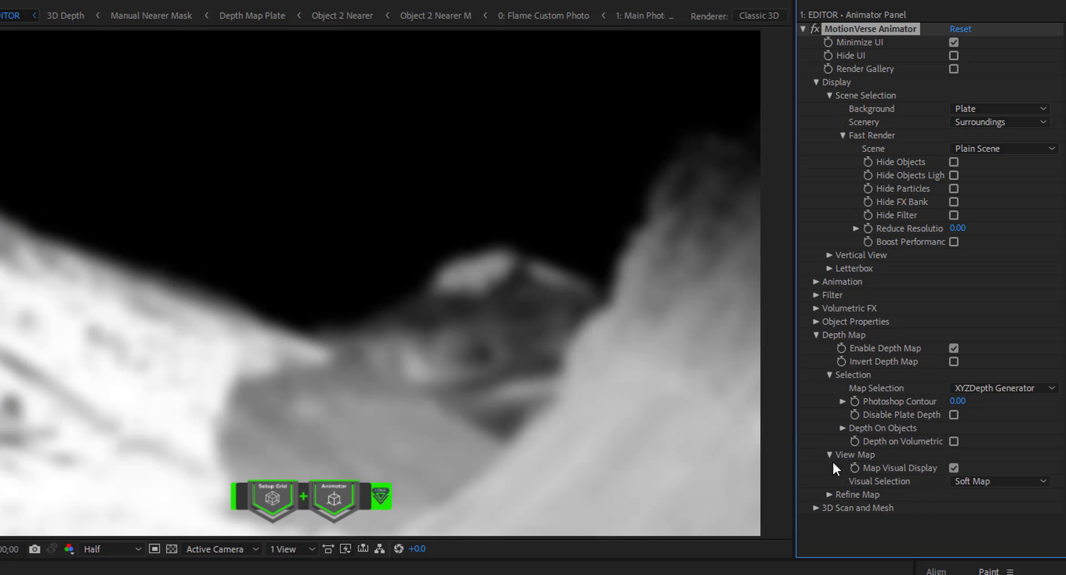
click(1027, 482)
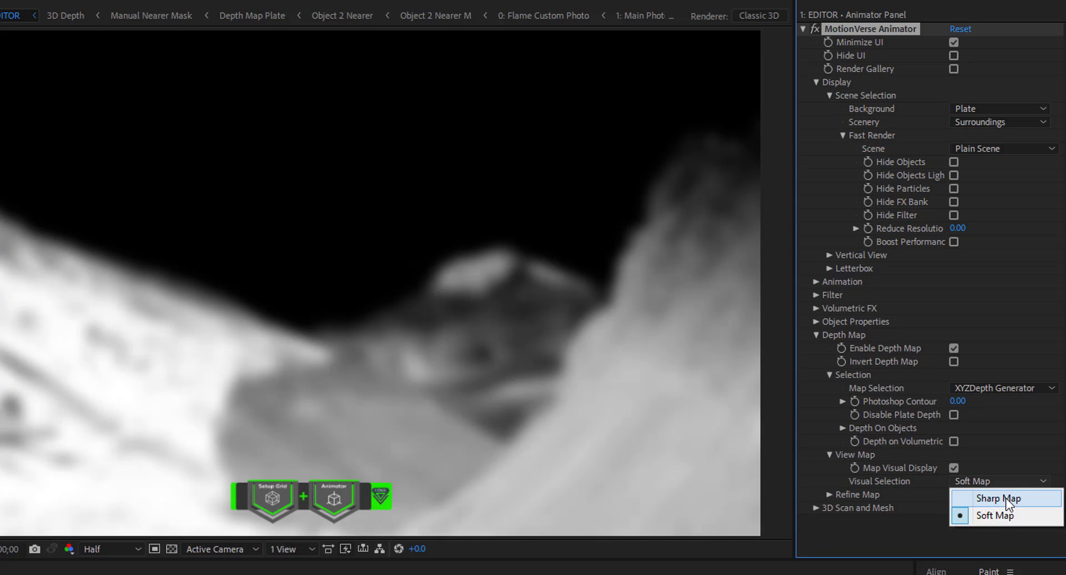
click(1009, 499)
click(1012, 482)
click(970, 516)
click(953, 469)
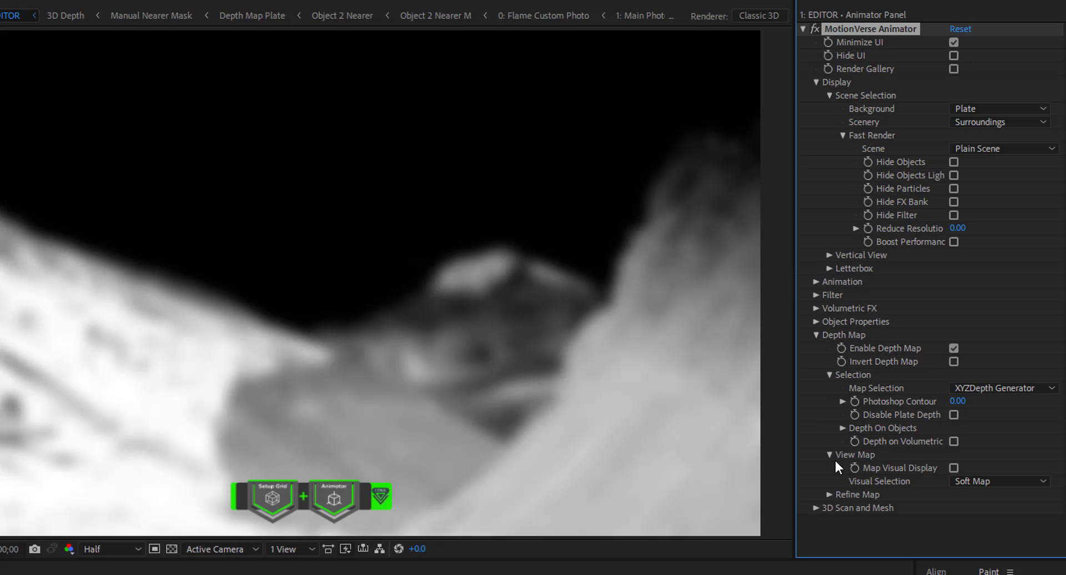
click(829, 455)
click(817, 334)
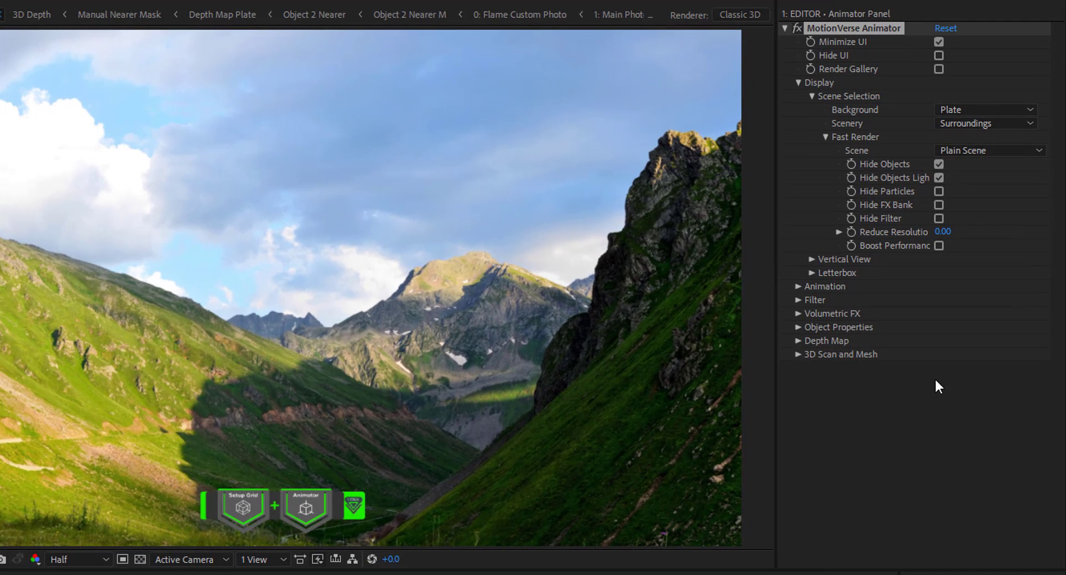
Hide the objects, objects' light, particles and FX Bank in Fast Render, and collapse the Display group.
click(938, 190)
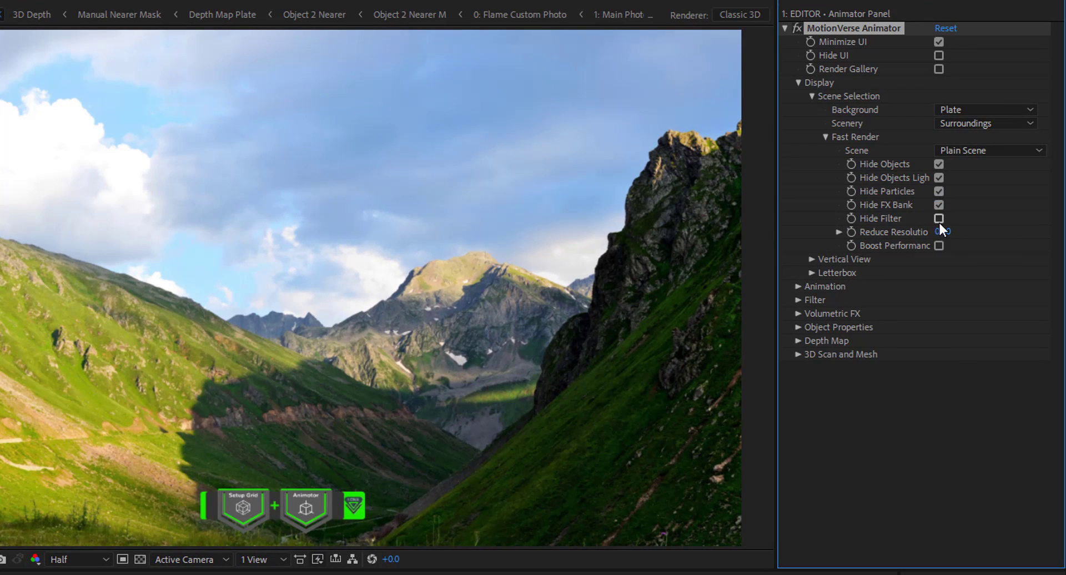
click(826, 137)
click(812, 96)
click(798, 83)
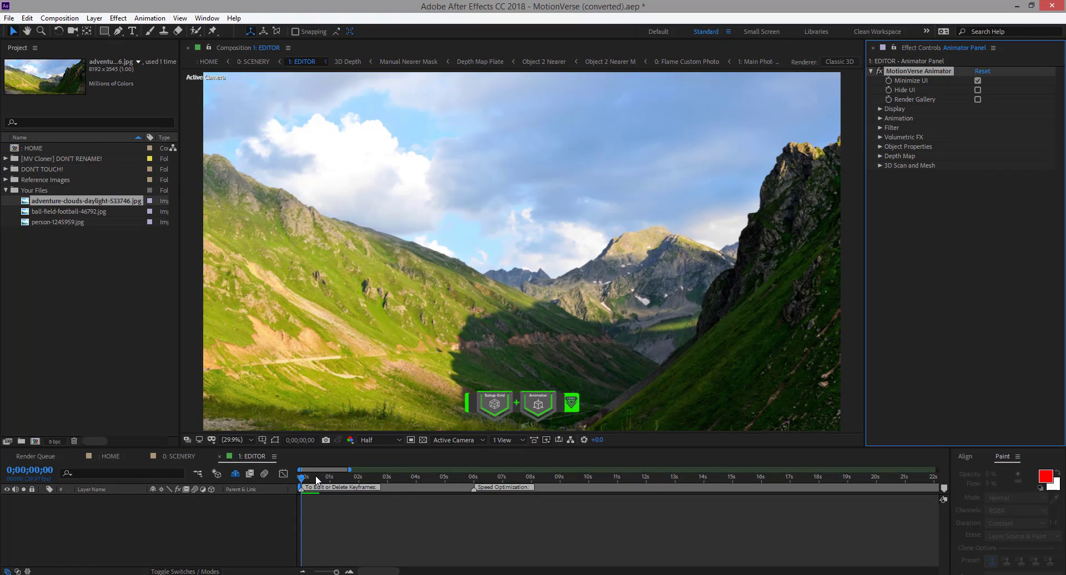
End the EDITOR timeline's work area at 3 seconds and return the playhead to 0;00;00;00.
drag(316, 477, 390, 482)
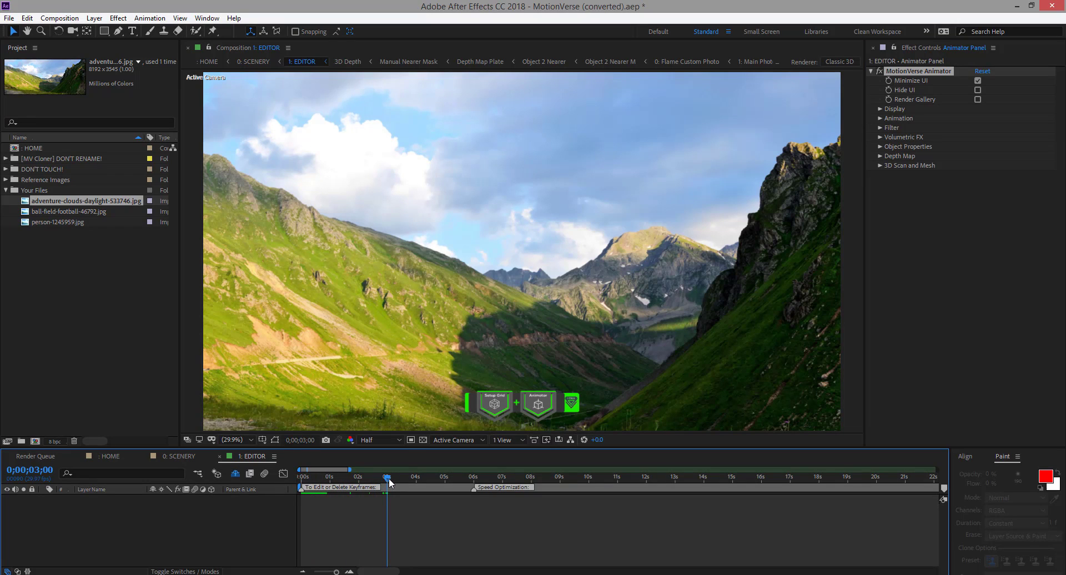
drag(335, 477, 241, 498)
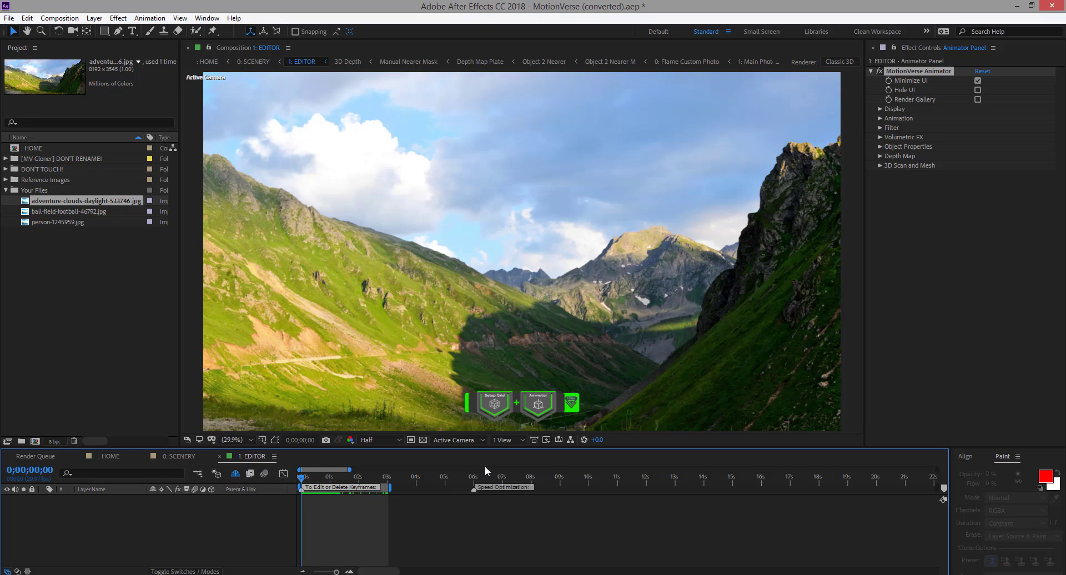
Enable keyframing for Zoom Lens, Camera Pan and Tilt, and Wide Angle in the Animate Camera settings at the timeline start.
click(879, 118)
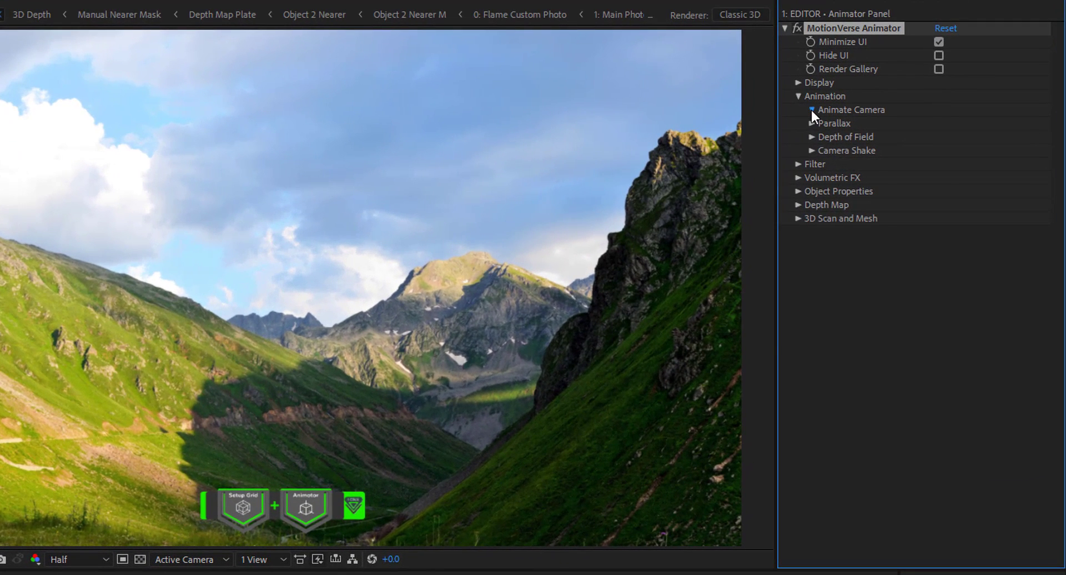
click(811, 110)
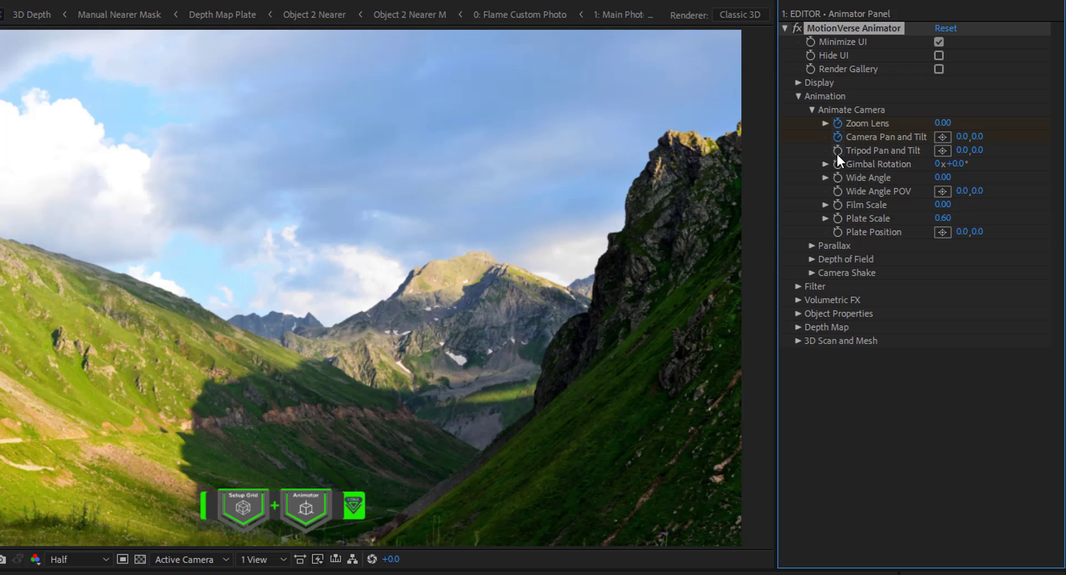
click(838, 177)
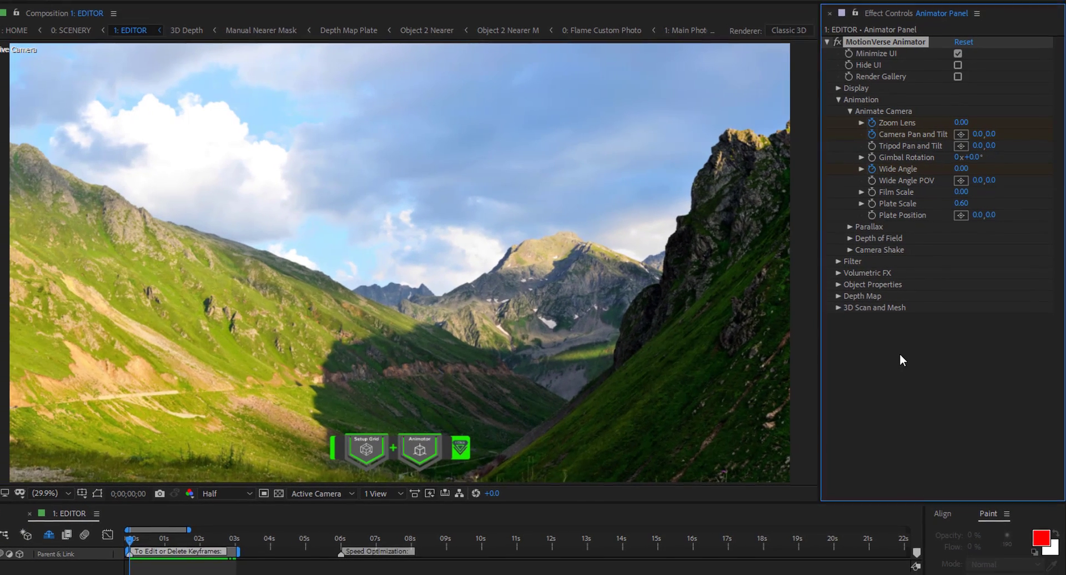
At 3 seconds, set Camera Pan and Tilt to 60, 96, and lower the preview resolution to Quarter.
click(238, 539)
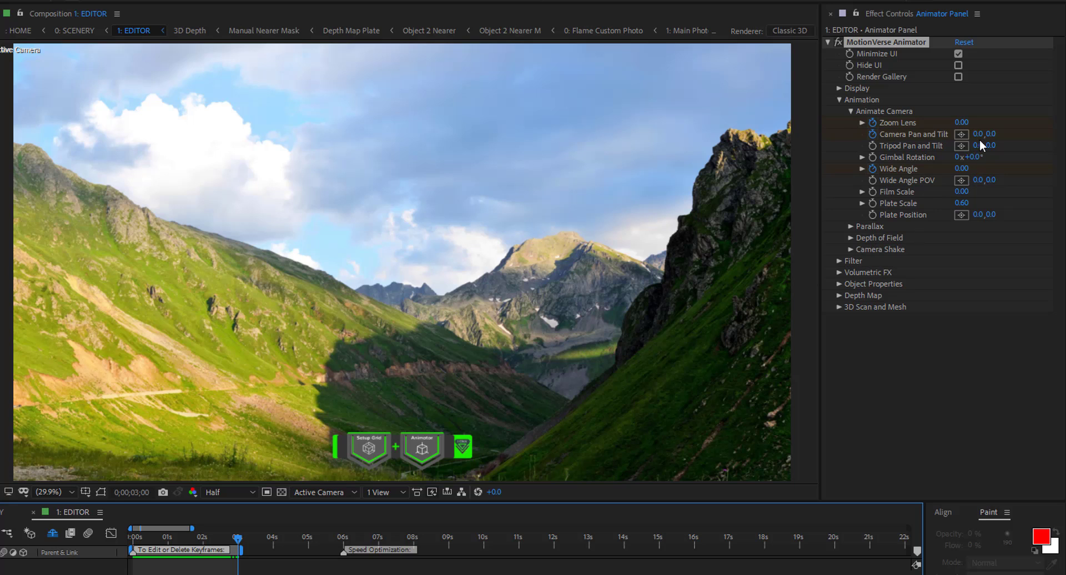
drag(977, 135, 1025, 132)
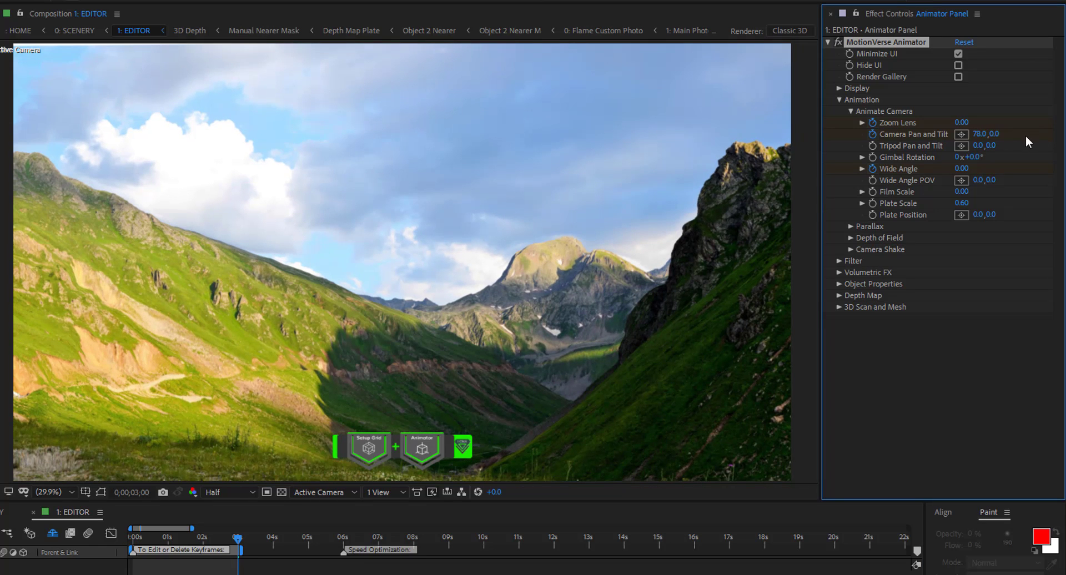
click(225, 492)
click(223, 567)
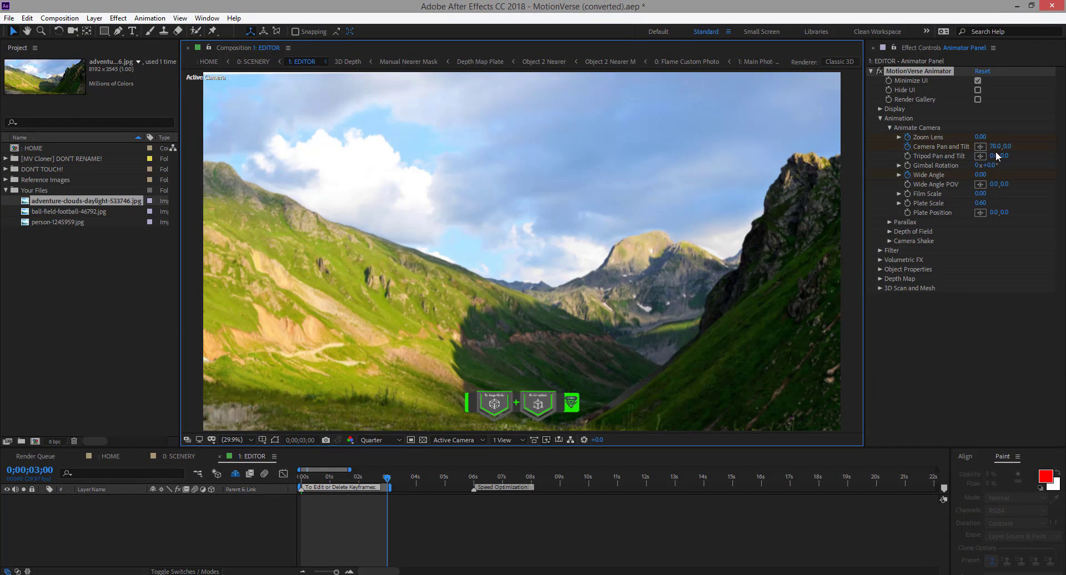
drag(994, 150, 961, 153)
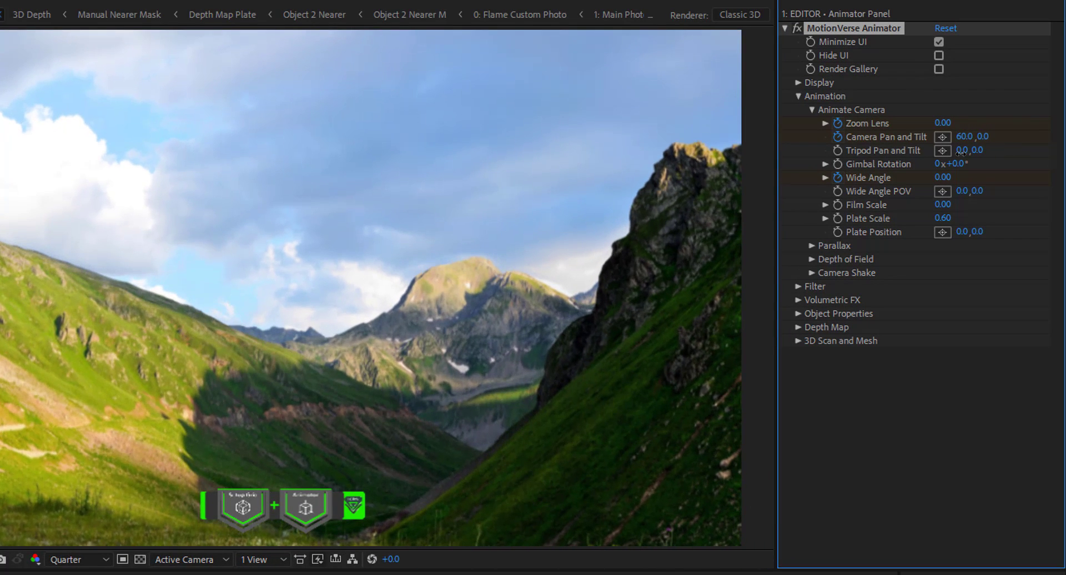
click(959, 137)
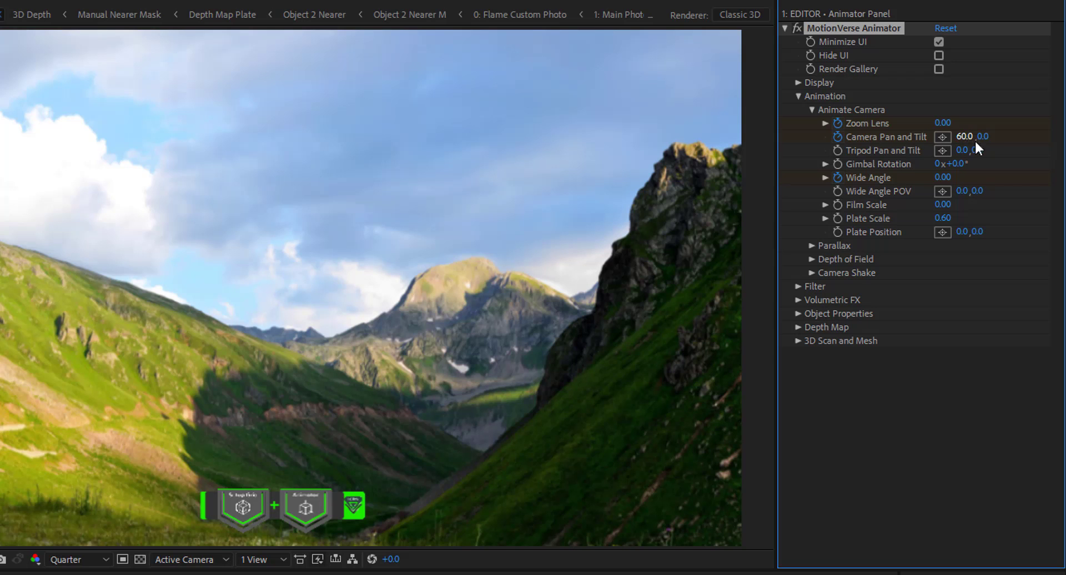
drag(981, 137, 1021, 144)
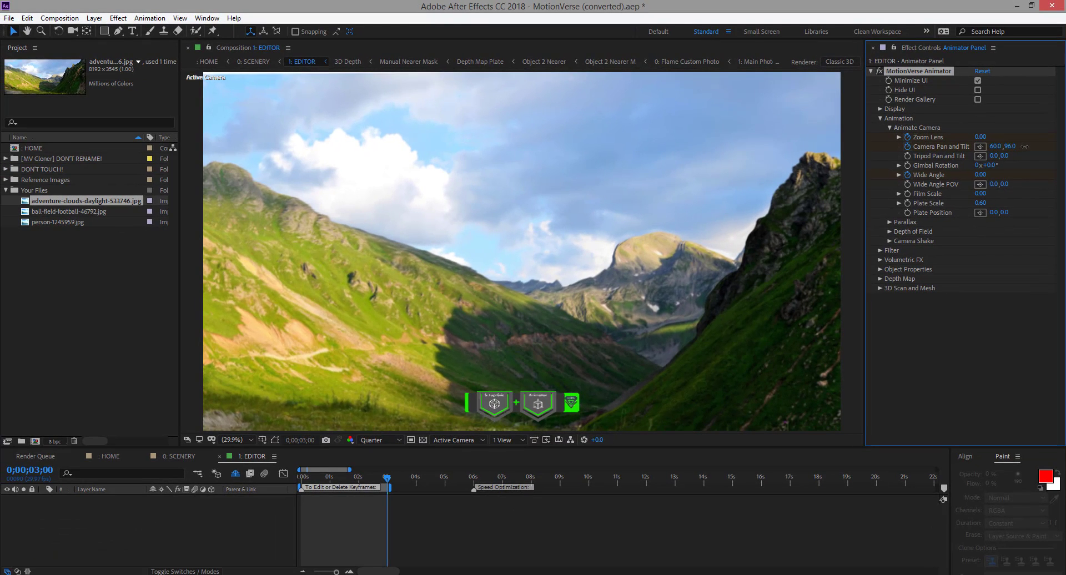
Set the camera's Wide Angle to 30.90 at 3 seconds.
click(898, 175)
drag(915, 190, 956, 190)
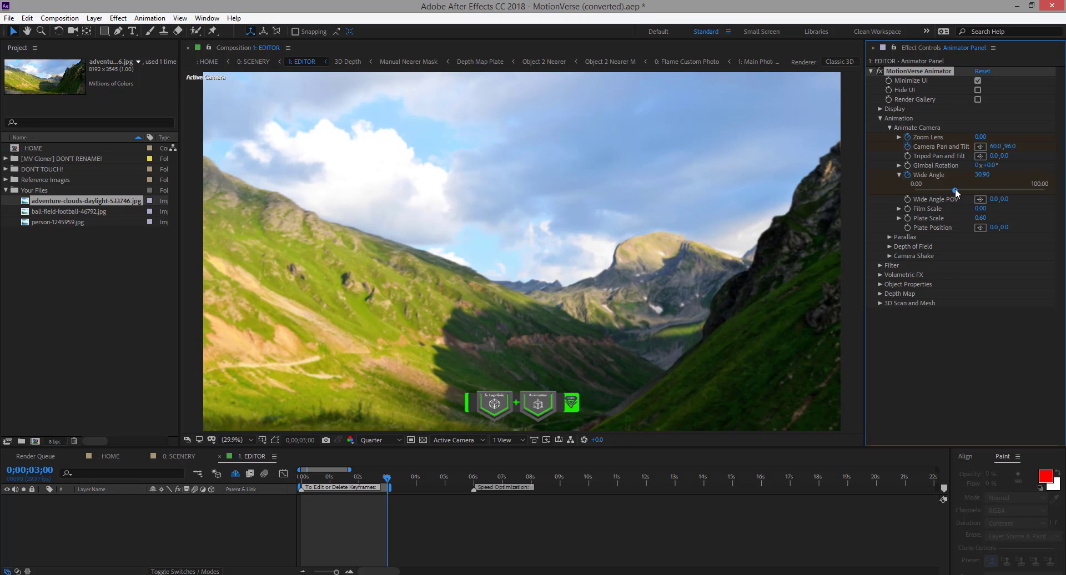
Set the camera's Zoom Lens to 10.30 at 3 seconds and preview the camera move from the timeline start.
click(899, 137)
drag(915, 153, 929, 154)
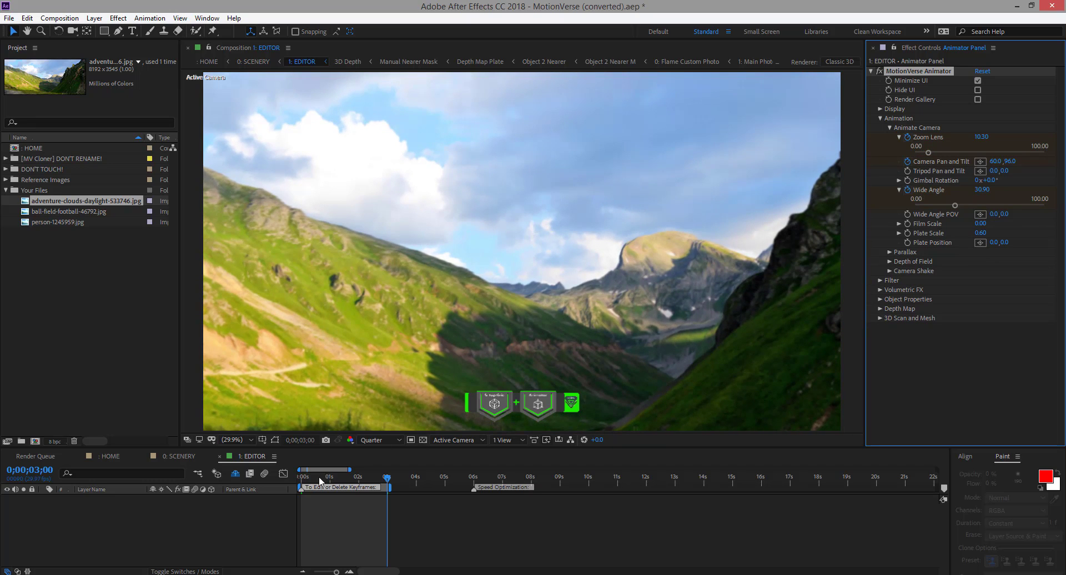
click(258, 524)
key(Home)
key(space)
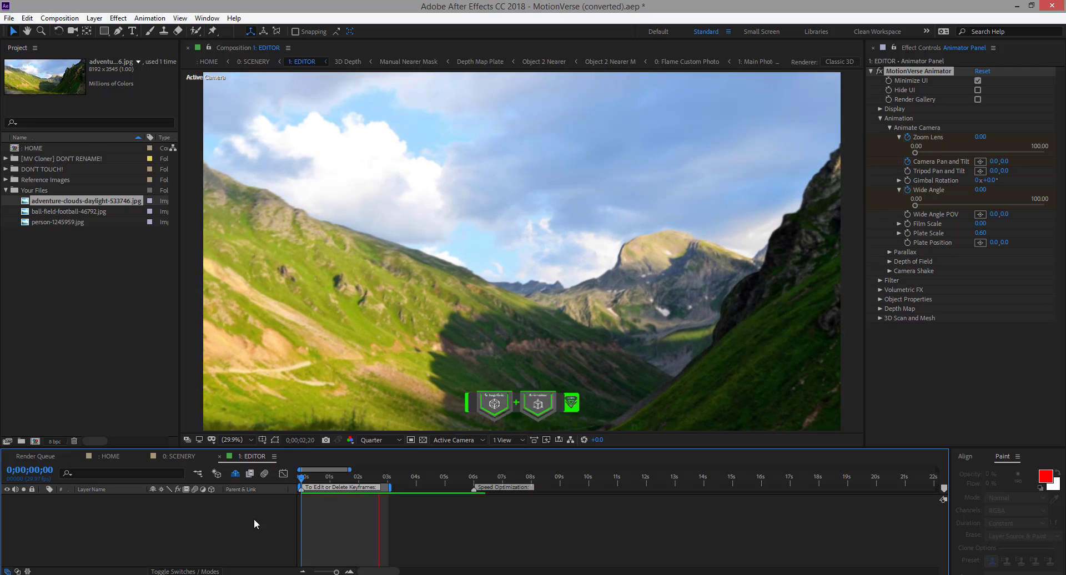
click(335, 479)
drag(351, 484, 299, 483)
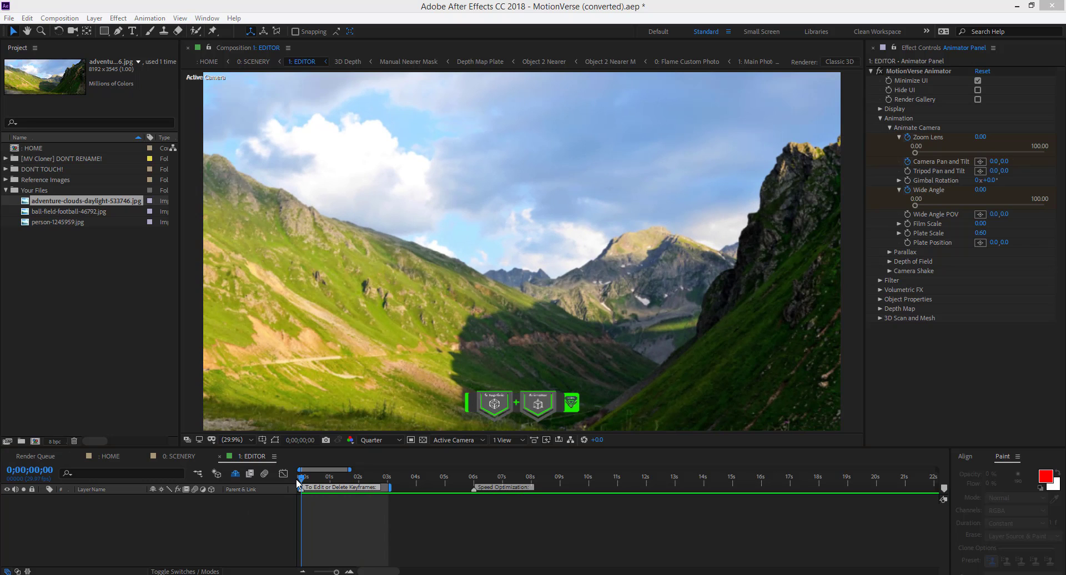
Reveal only the keyframed camera properties of the Animator Panel layer in the timeline and select their keyframes at 3 seconds.
click(921, 72)
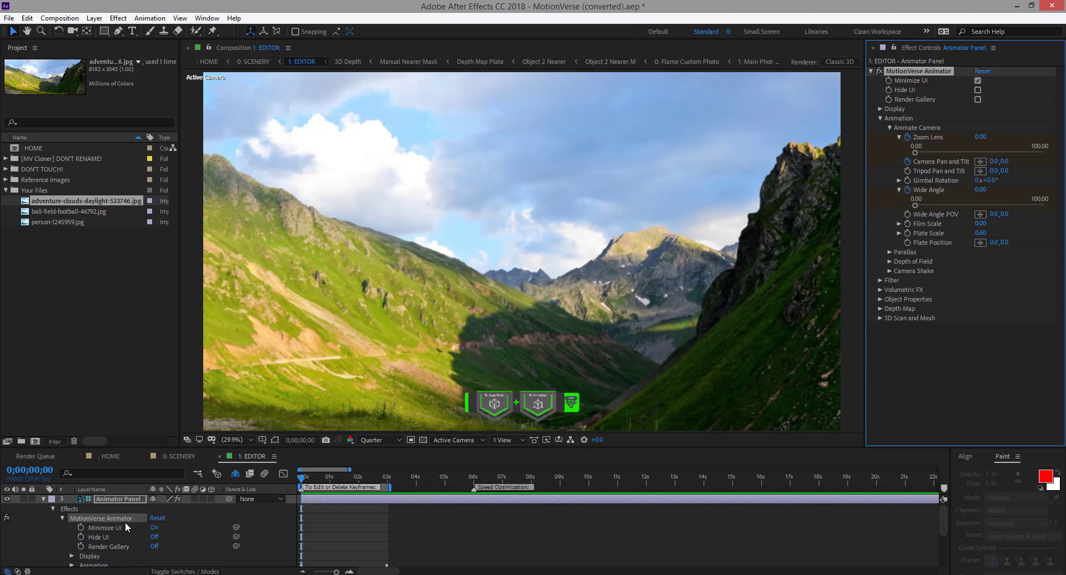
click(130, 501)
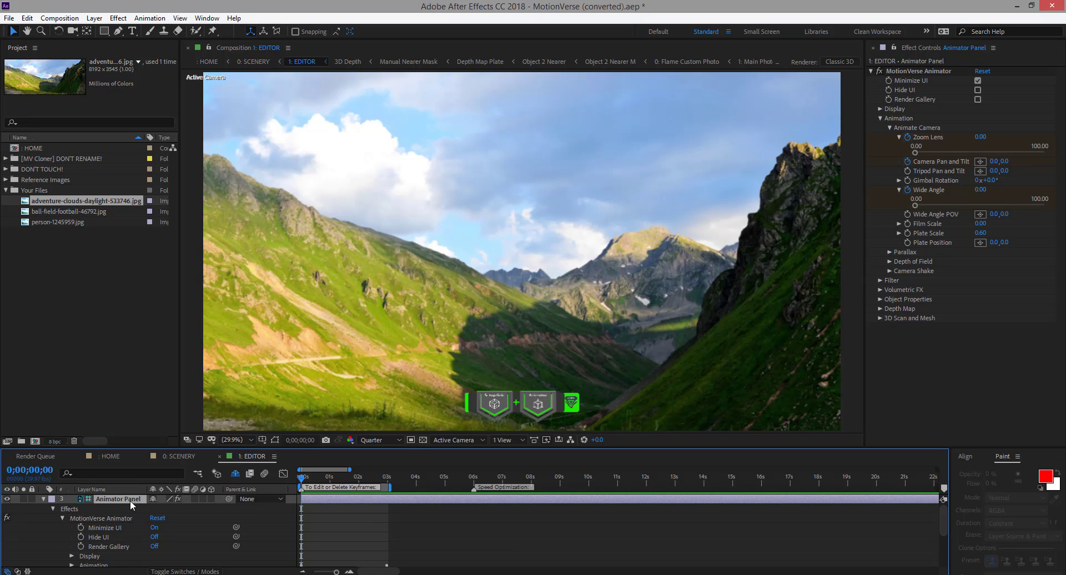
key(u)
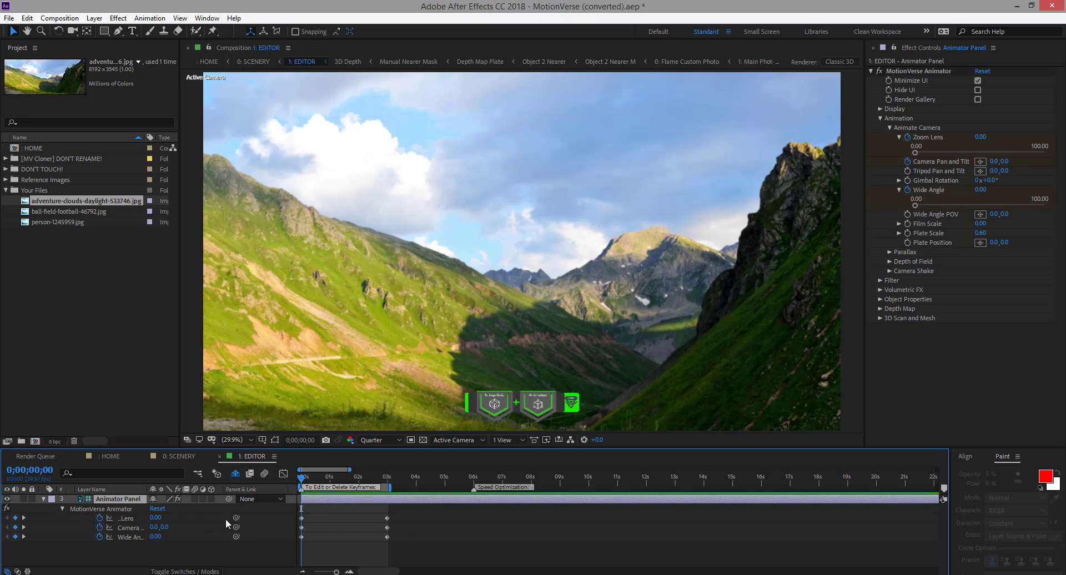
drag(275, 512, 424, 538)
drag(363, 515, 375, 542)
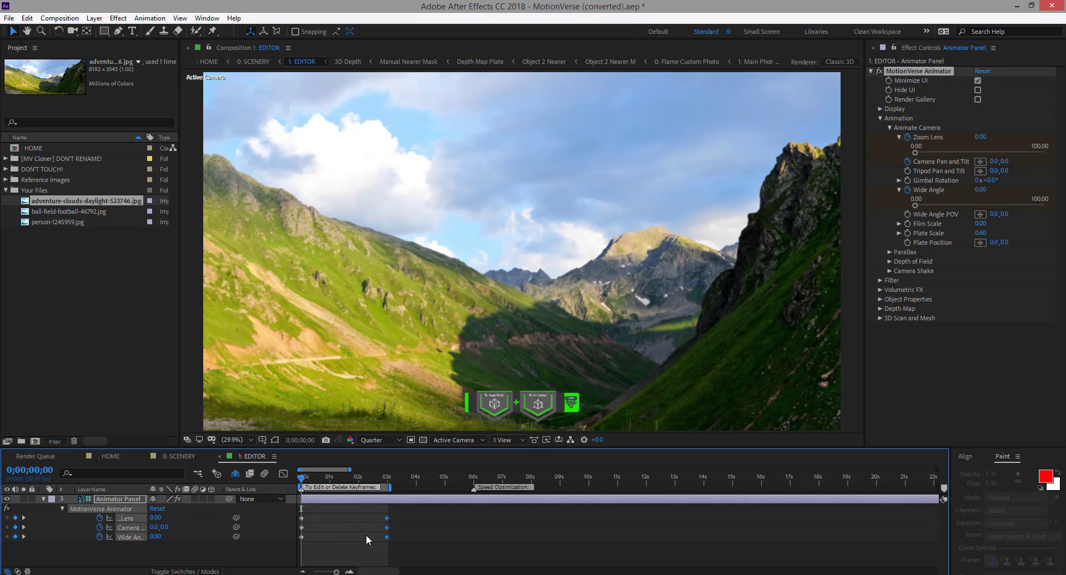
click(192, 565)
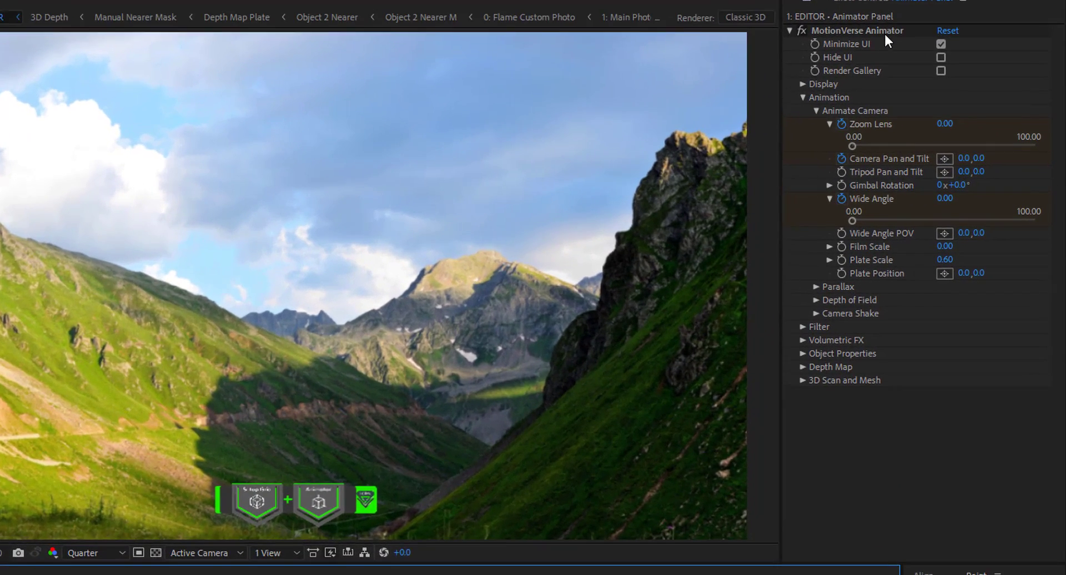
Reset the MotionVerse Animator effect, delete all of its camera keyframes, and collapse the Animator Panel layer.
click(964, 71)
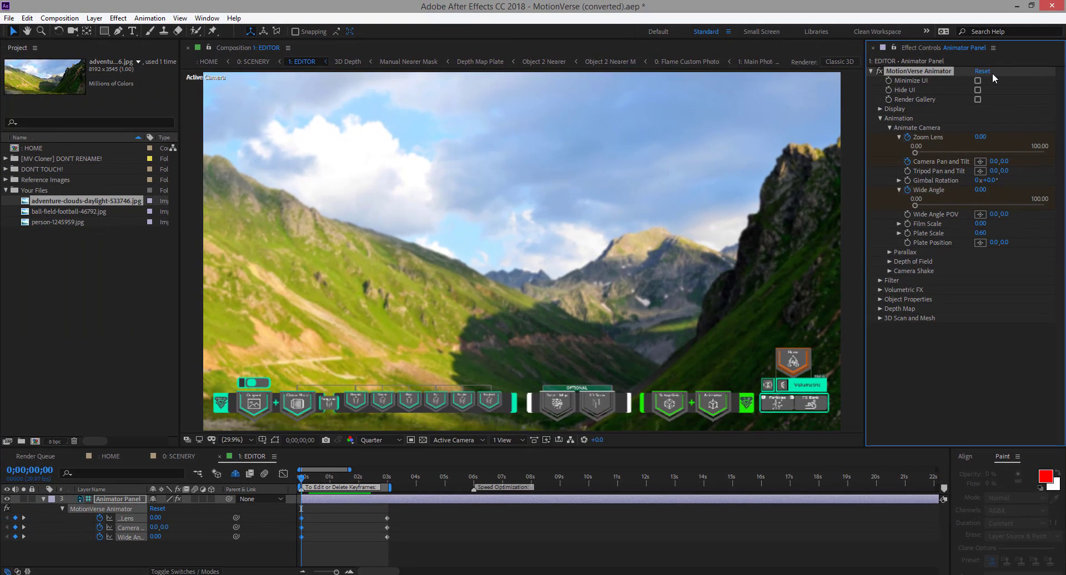
drag(408, 514, 278, 548)
key(Delete)
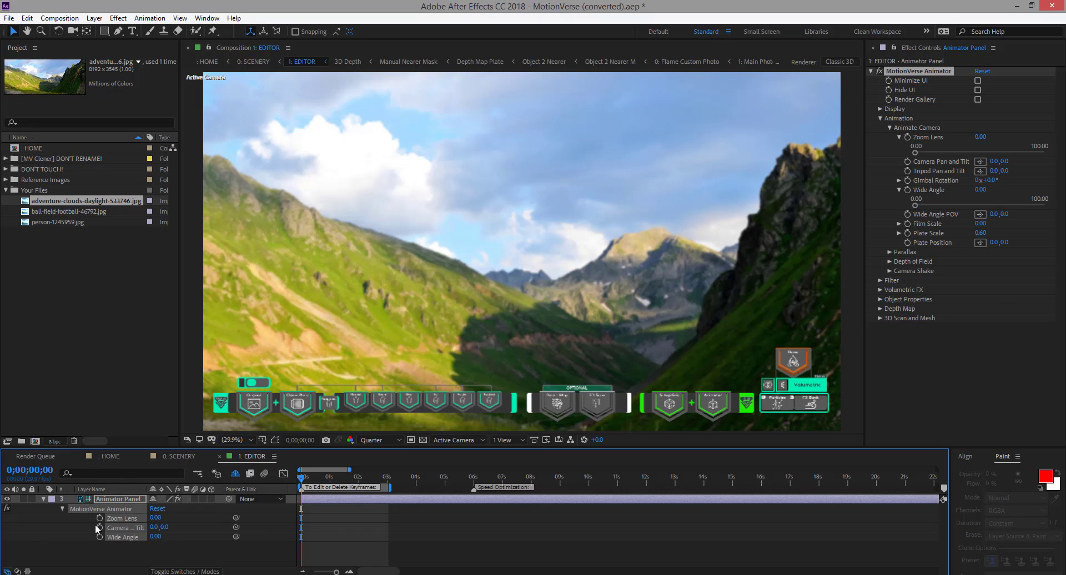
click(43, 499)
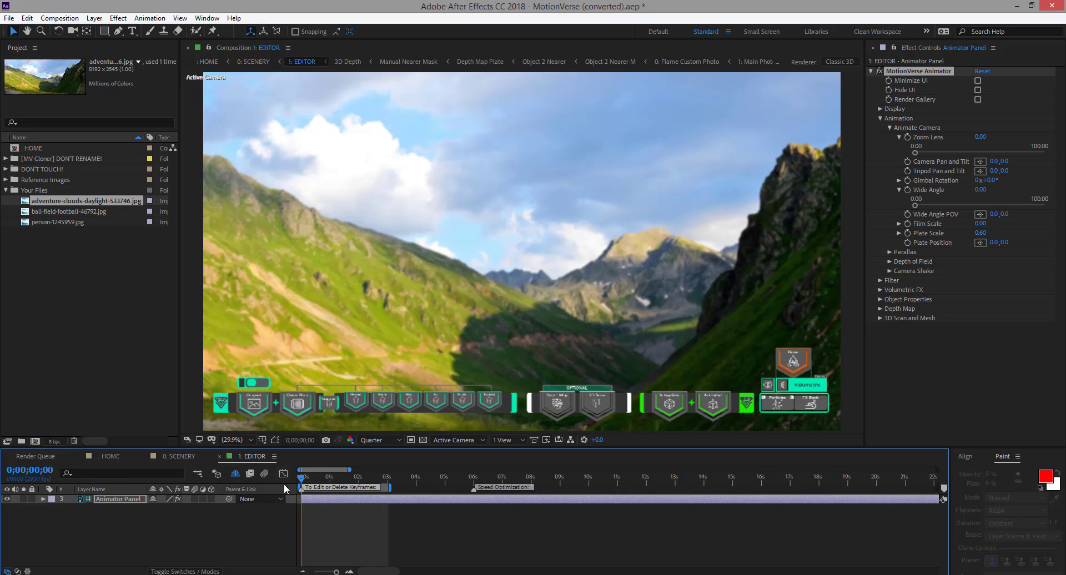
Place ball-field-football-46792.jpg above the mountain photo in the Plate + Cloner composition and scale it to 129%.
double_click(298, 405)
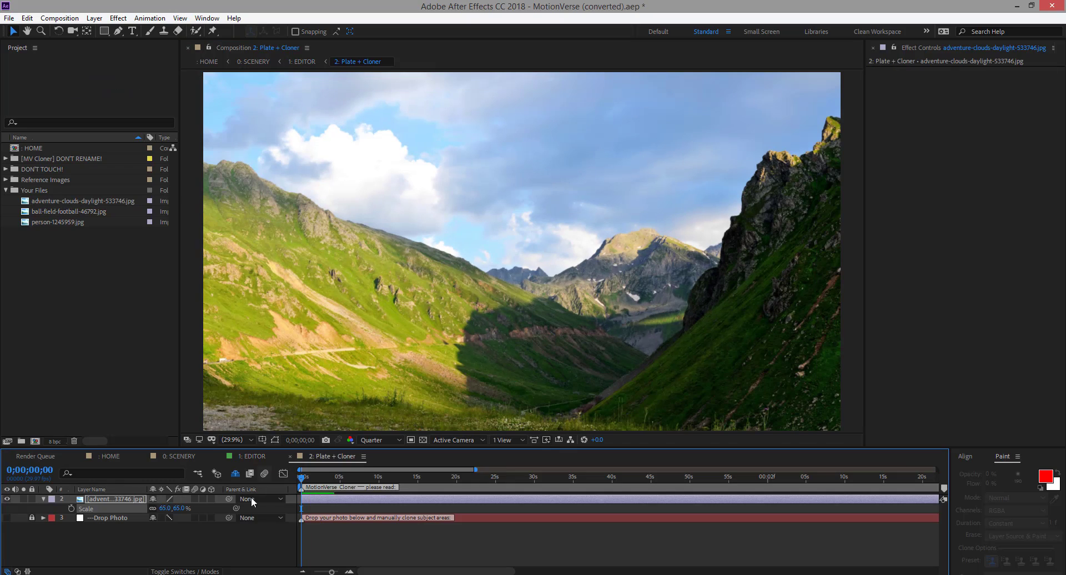
click(65, 212)
drag(72, 211, 109, 499)
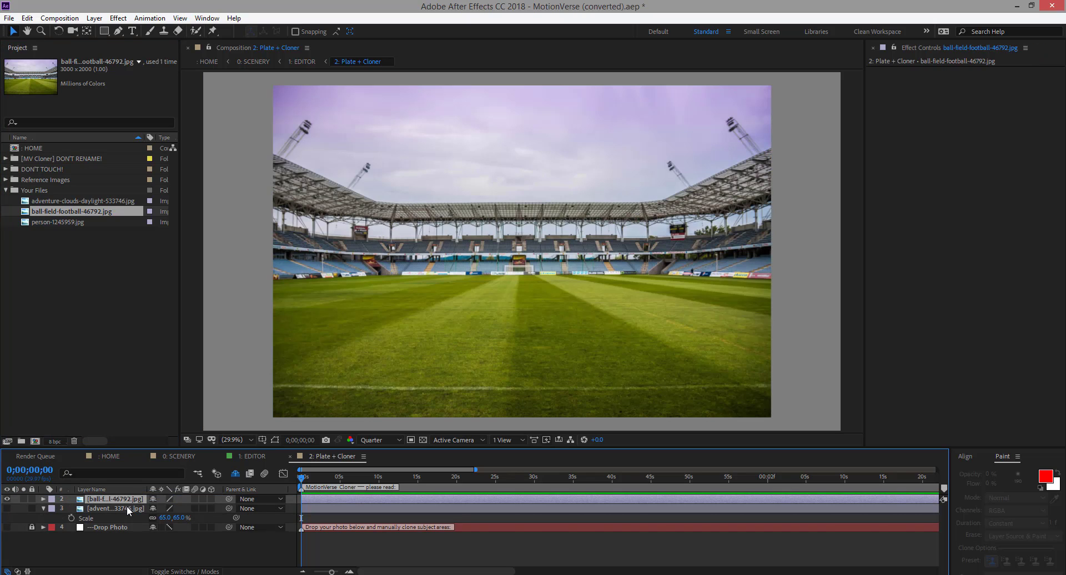
key(s)
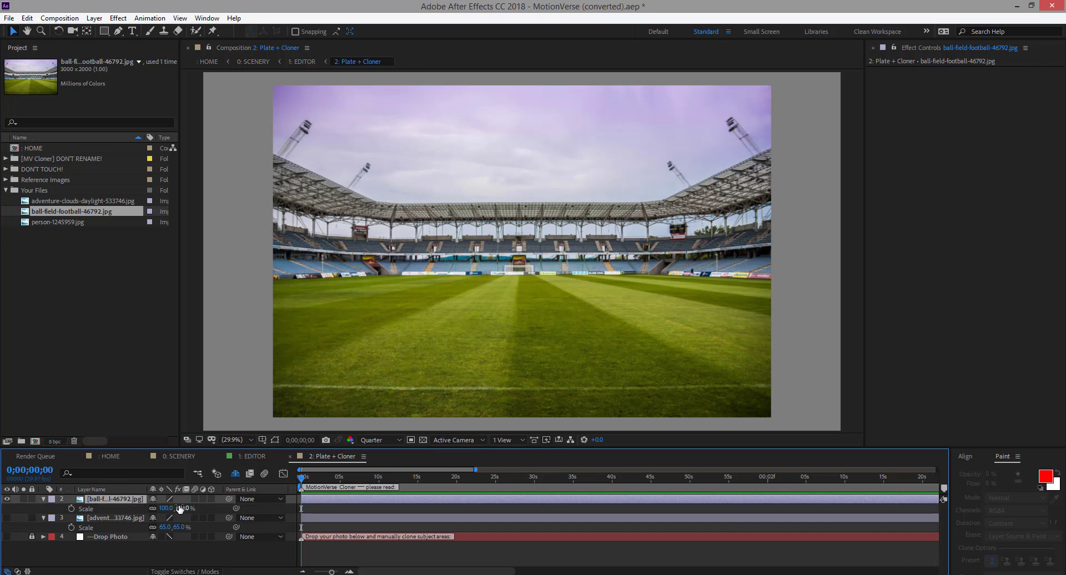
drag(167, 509, 184, 508)
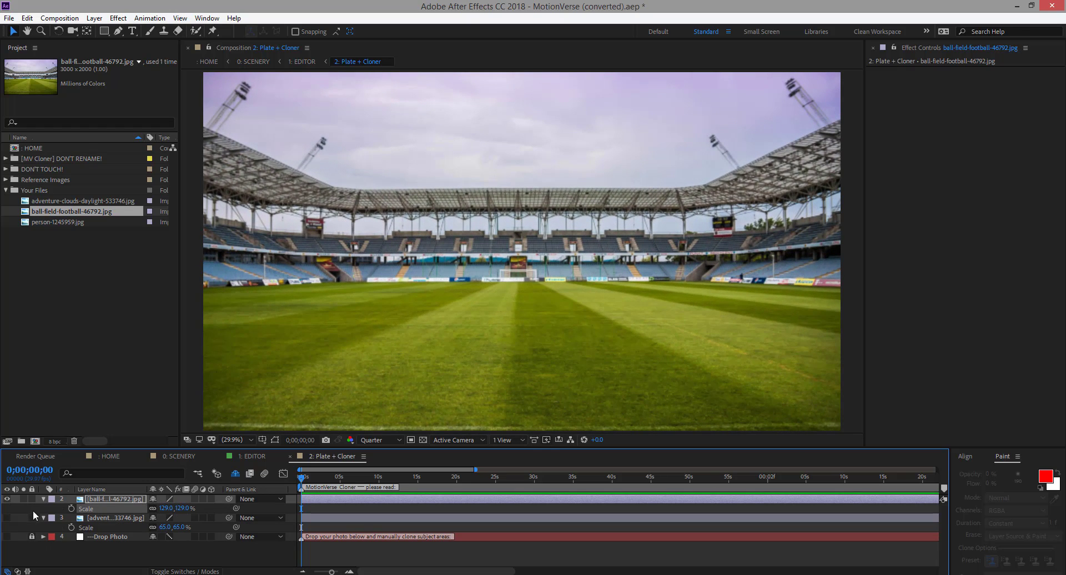
Return to the EDITOR composition and enable Minimize UI for the MotionVerse Animator.
click(289, 456)
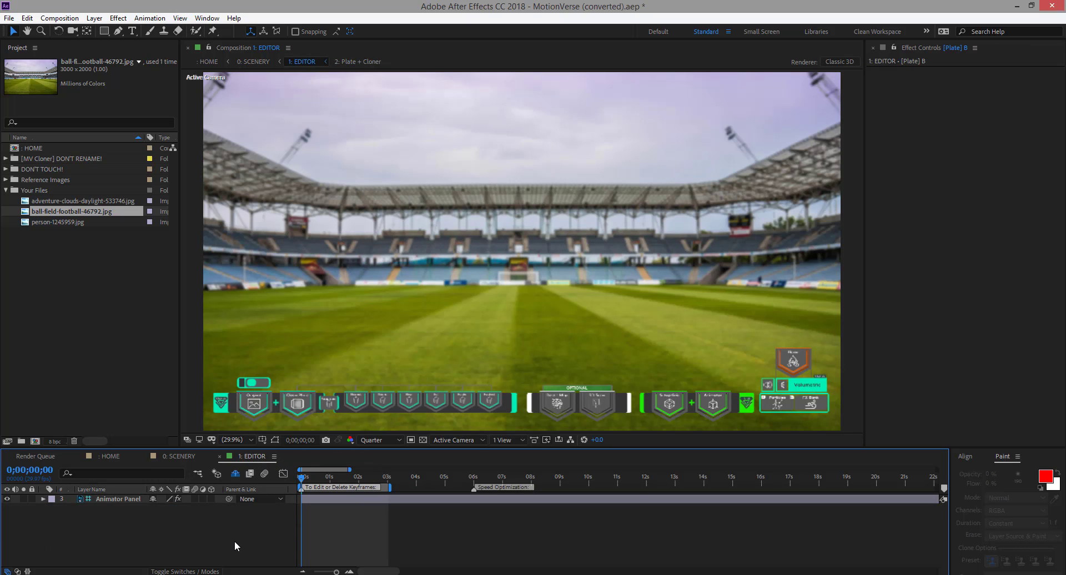
click(806, 286)
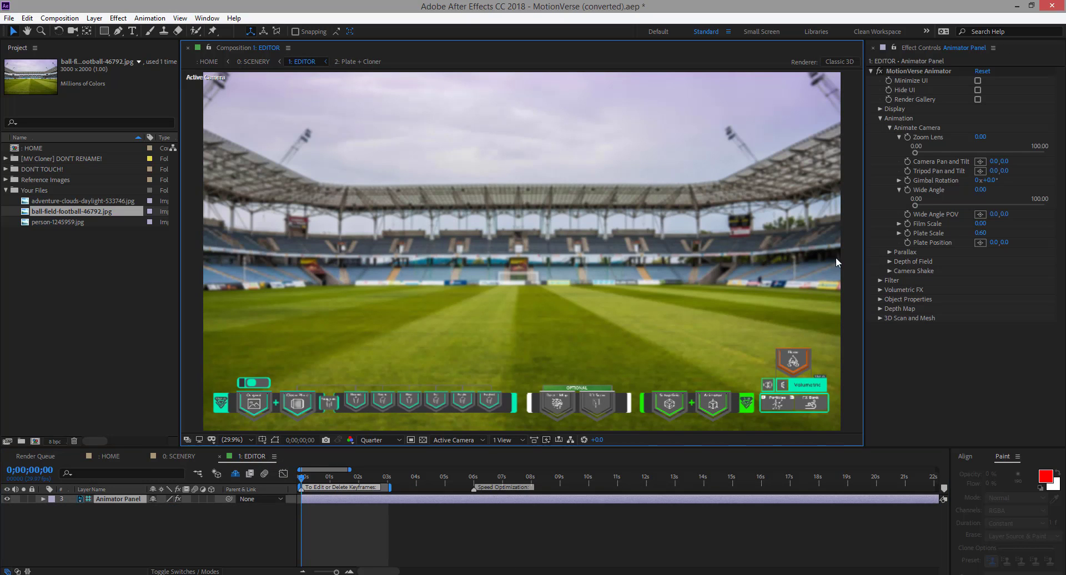
click(978, 81)
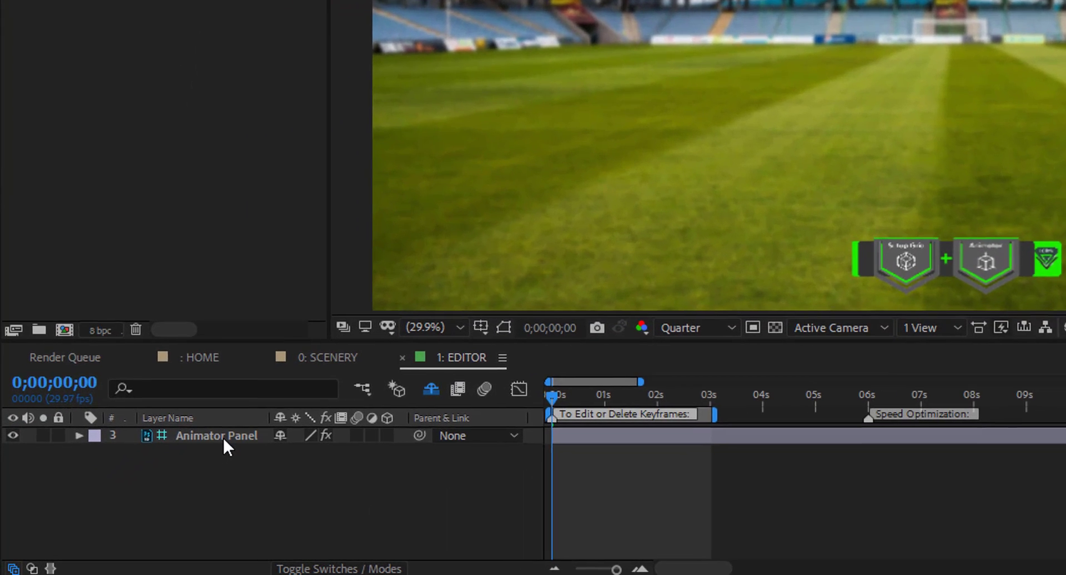
key(Delete)
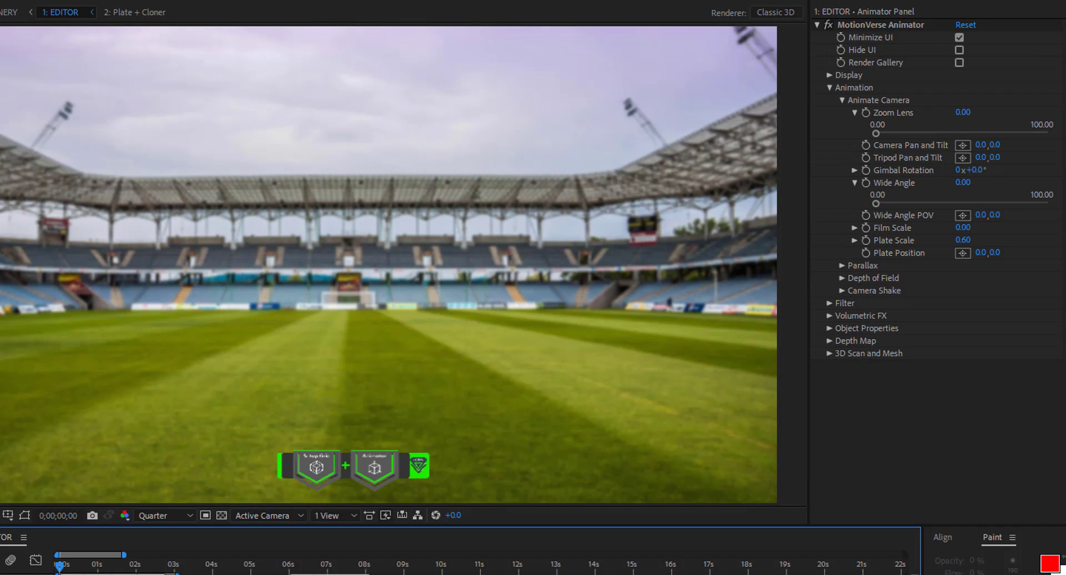
Select the Setup Grid control and enable Grid Visibility in the MotionVerse Projector effect.
click(320, 464)
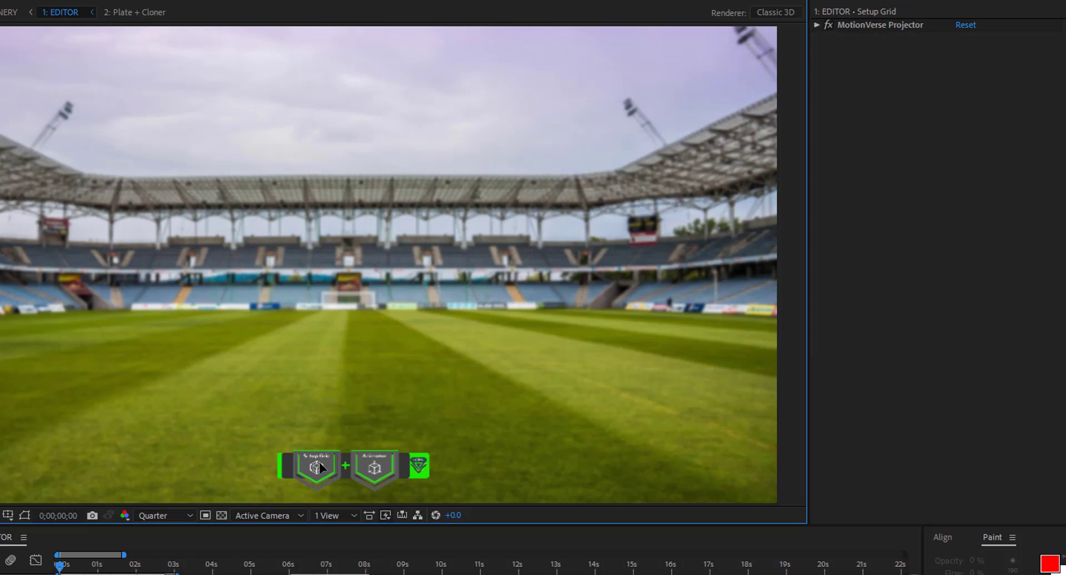
click(816, 24)
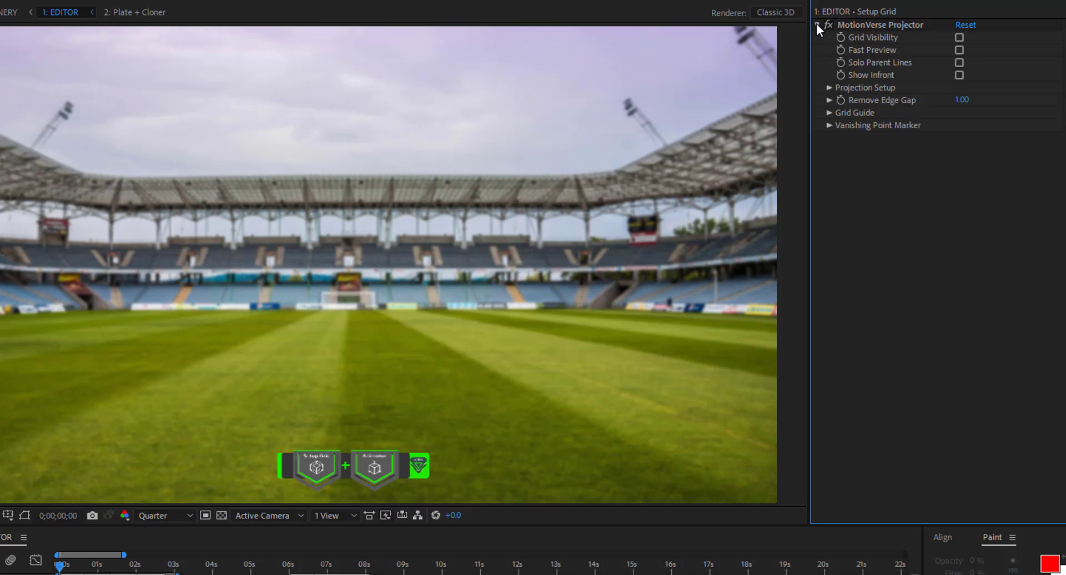
click(960, 37)
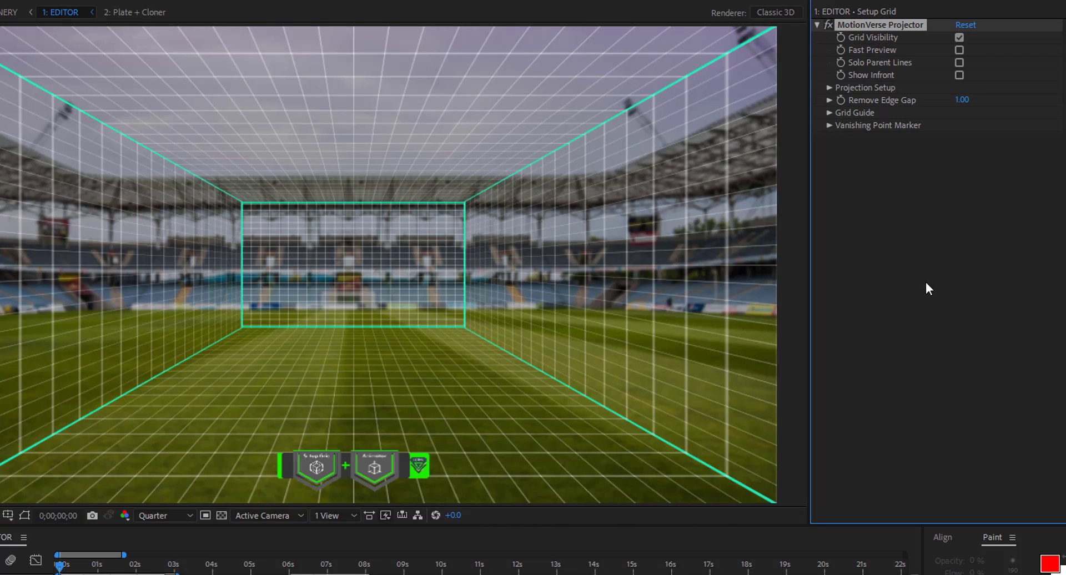
Expand the Position and Scale settings under Projection Setup and set the projection grid's Scale Width to 200.
click(829, 88)
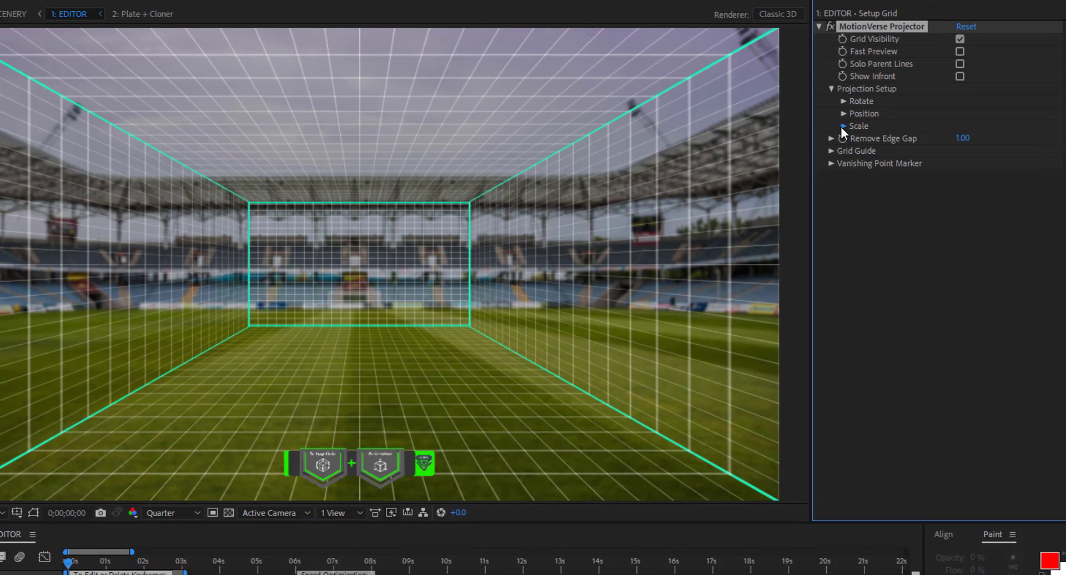
click(841, 126)
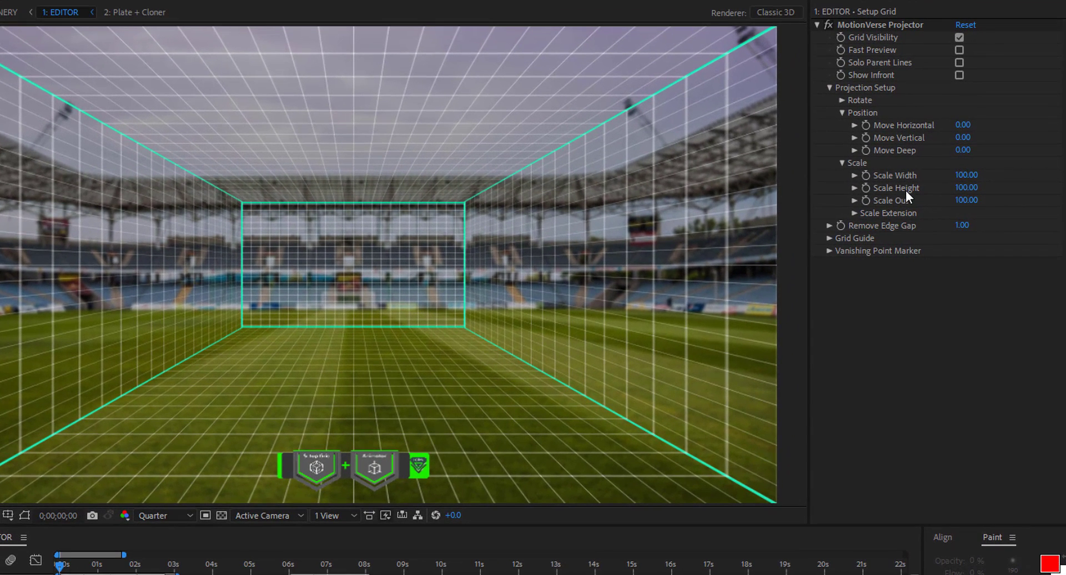
click(854, 200)
click(854, 187)
click(854, 174)
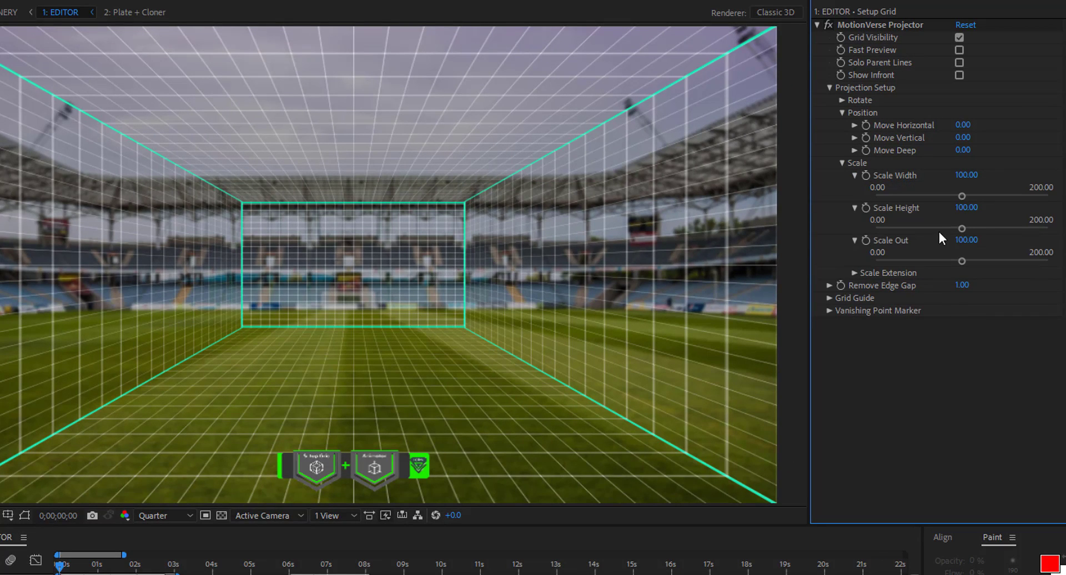
drag(962, 196, 970, 195)
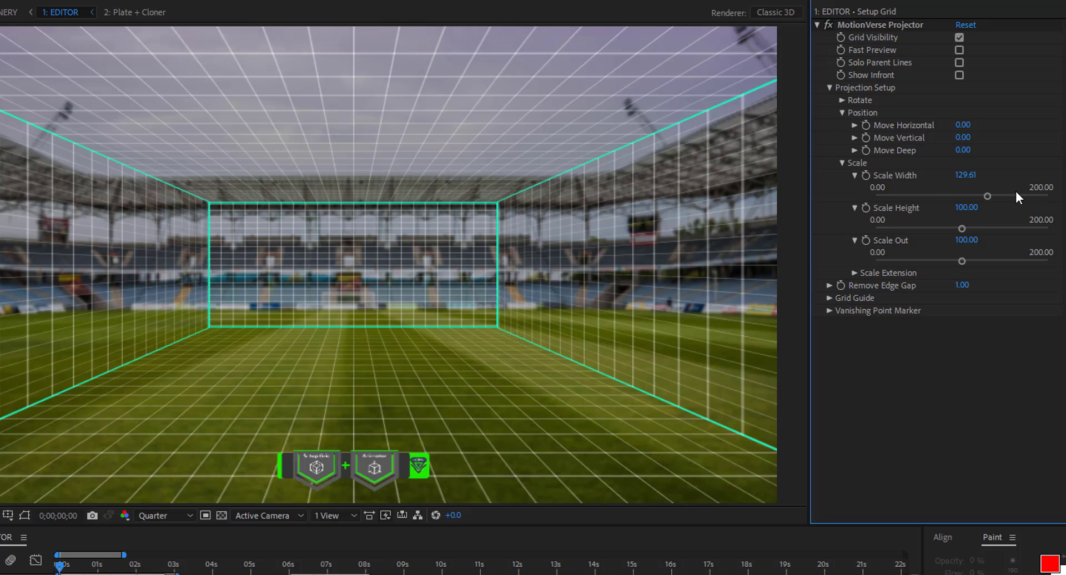
click(1010, 195)
click(969, 176)
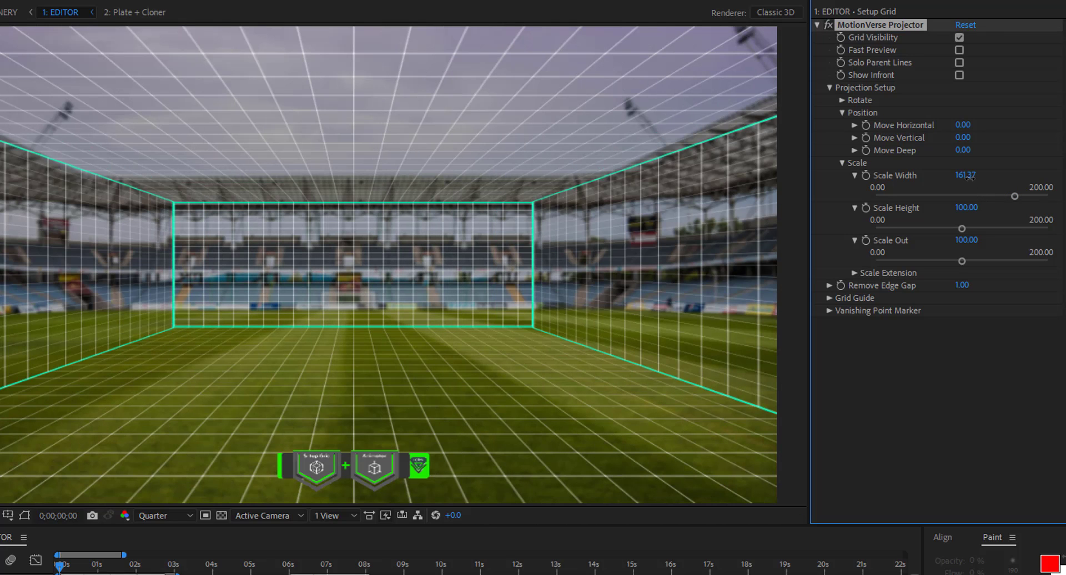
text(200)
key(Return)
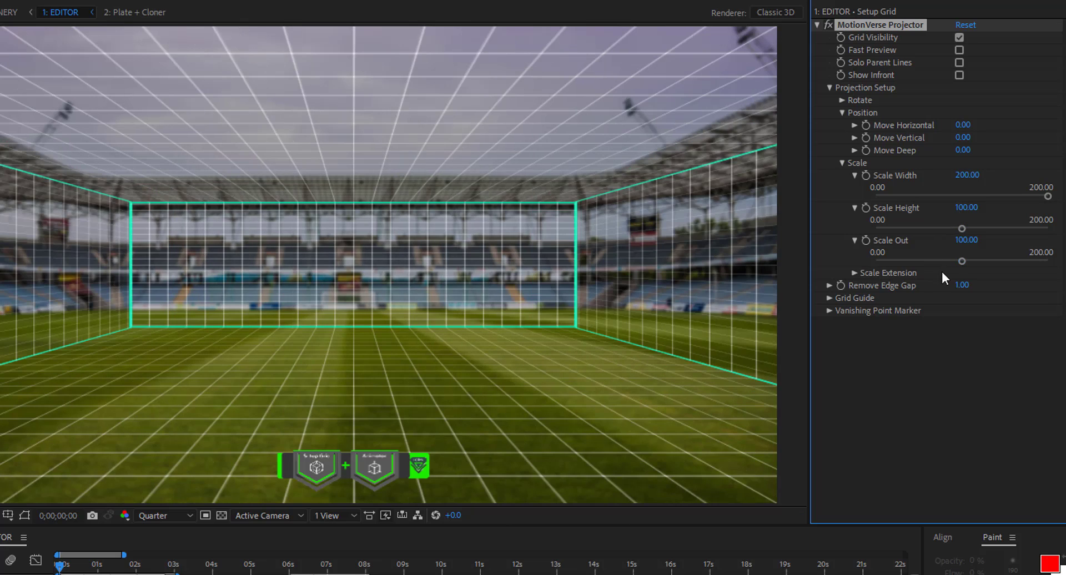
Set the projection grid's Scale Height to 112.
click(976, 228)
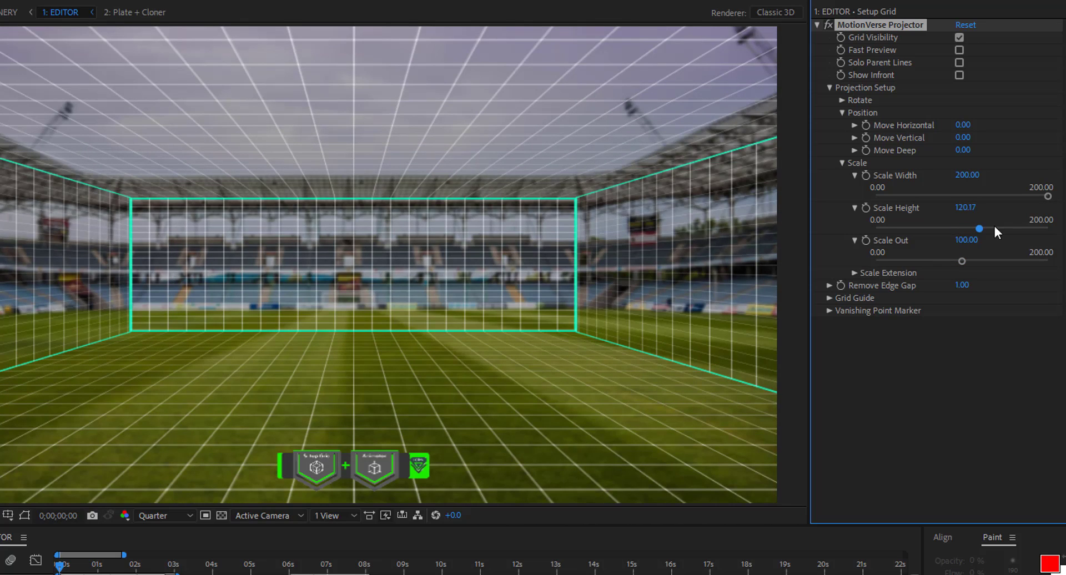
click(965, 208)
text(112)
key(Return)
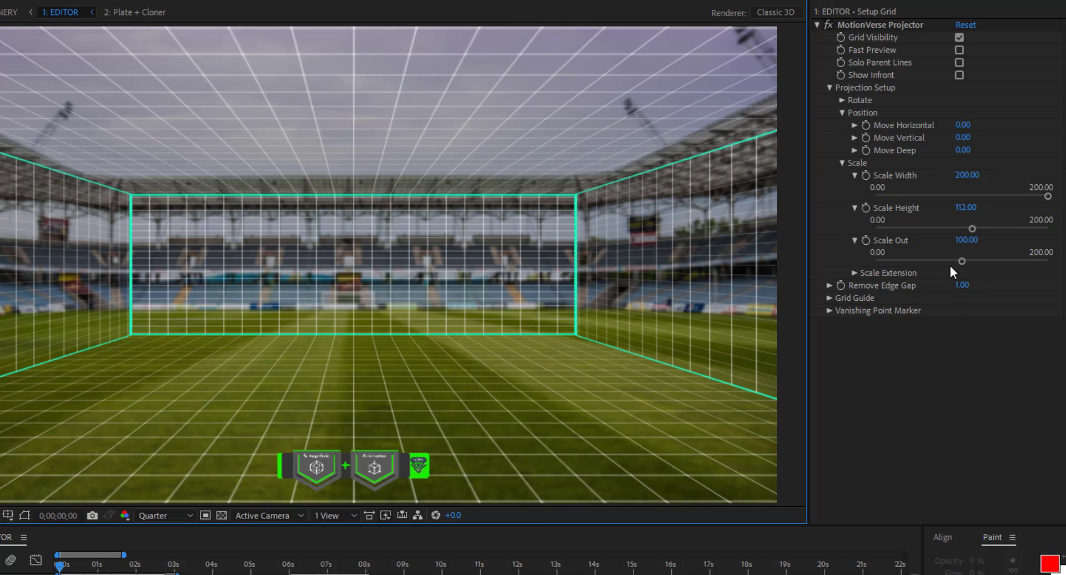
Set the projection grid's Scale Out to 112.
drag(958, 263, 977, 264)
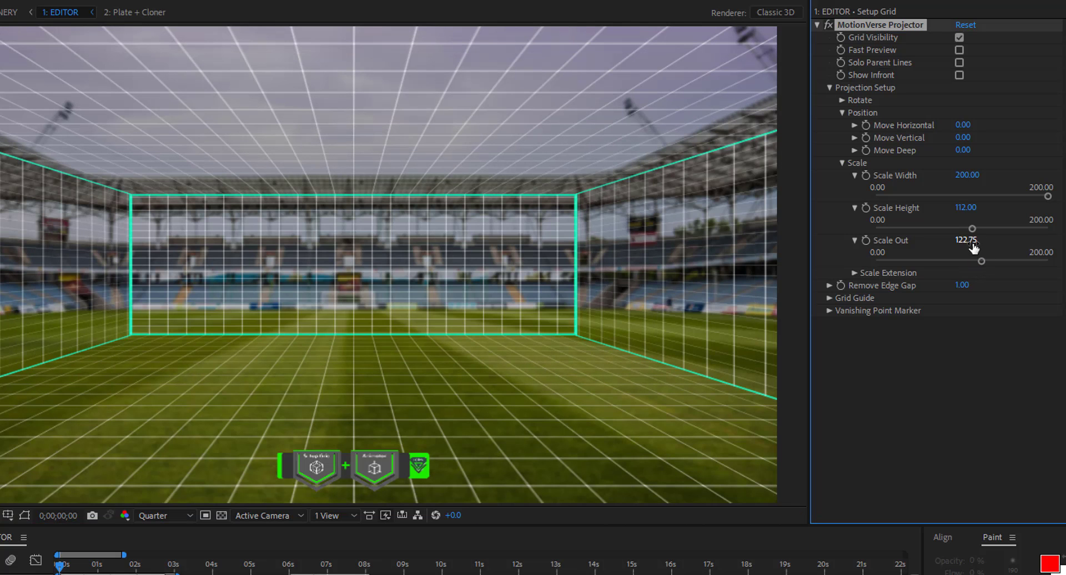
click(969, 241)
text(112)
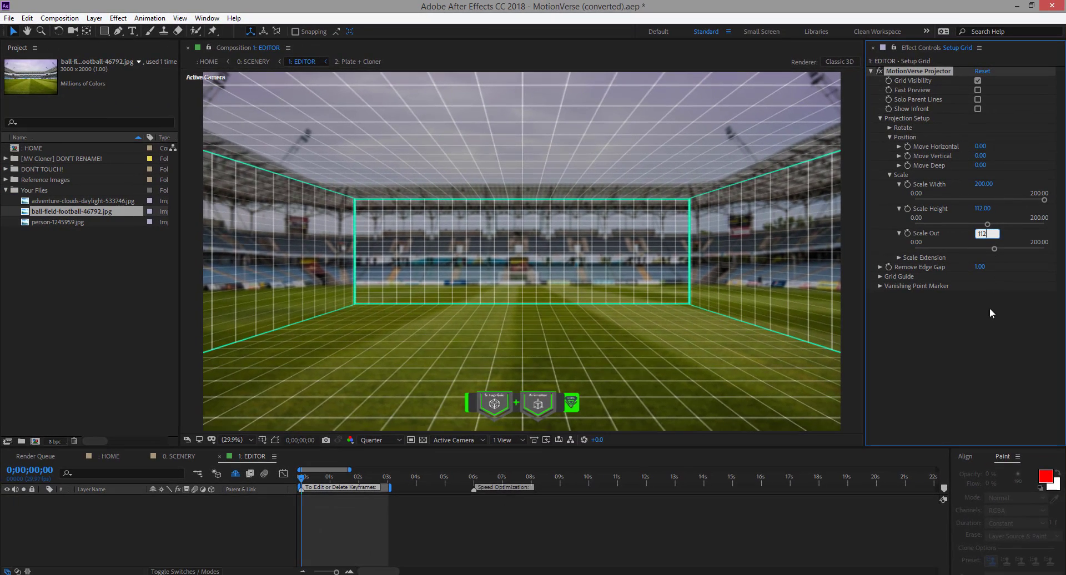
click(988, 319)
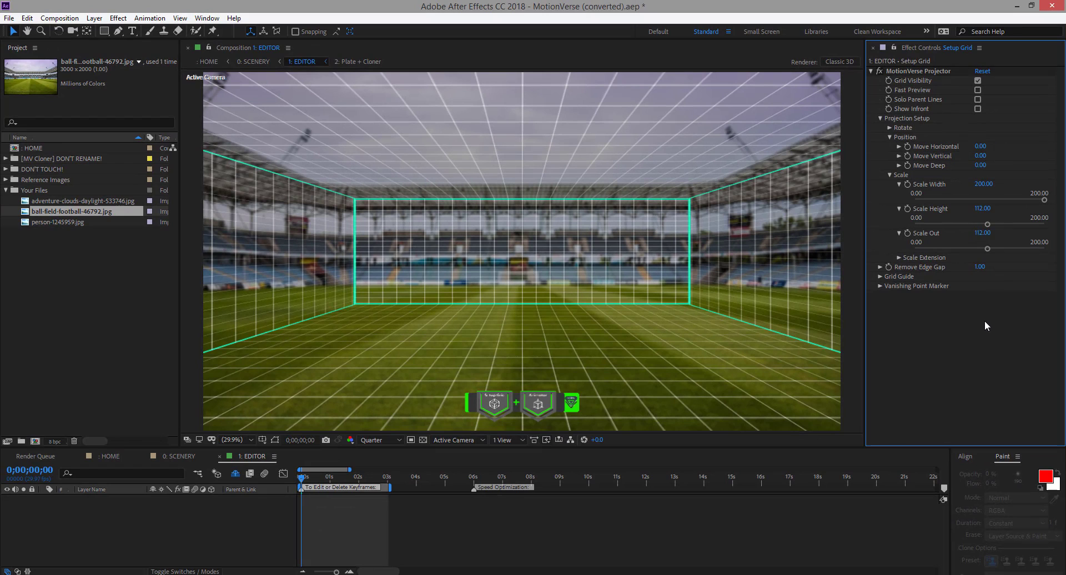
Set the projection grid's Move Vertical to -430 to line its floor edge up with the far end of the pitch.
click(898, 156)
drag(974, 172, 958, 172)
click(980, 156)
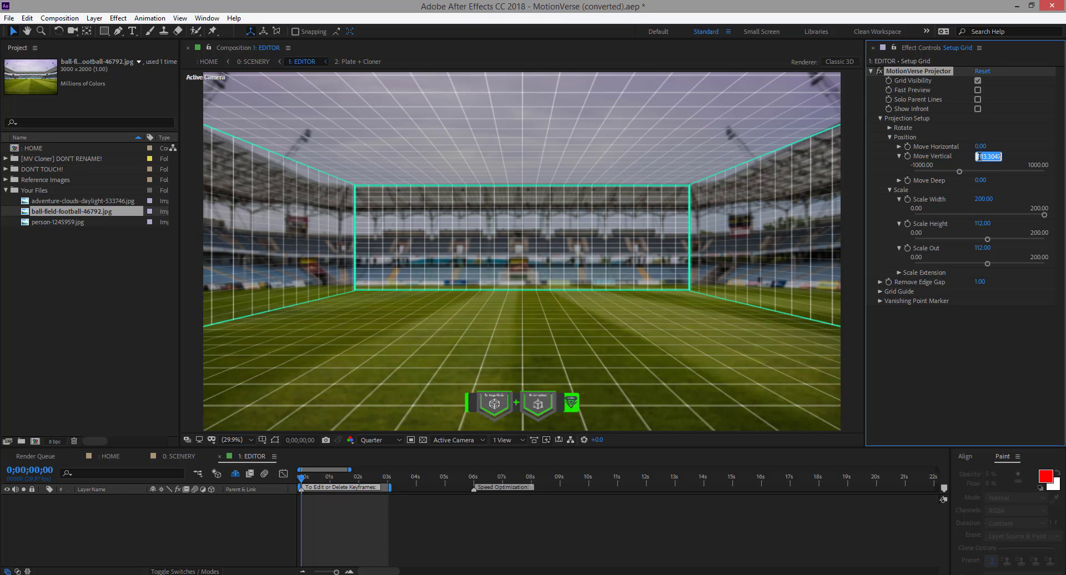
text(-143)
key(Return)
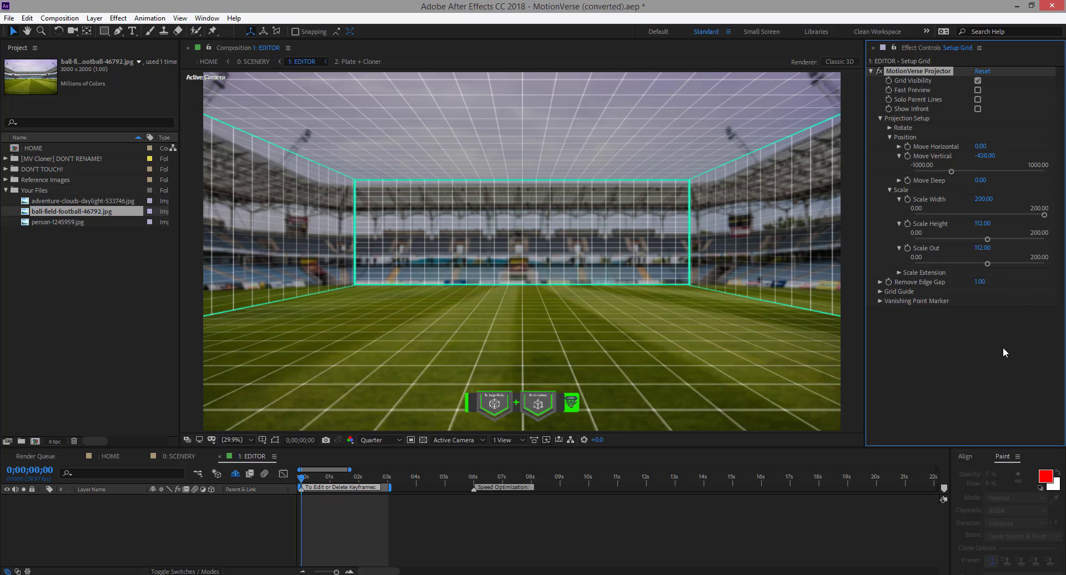
Collapse Projection Setup, hide the projection grid and show the Animator Panel's controls.
click(880, 119)
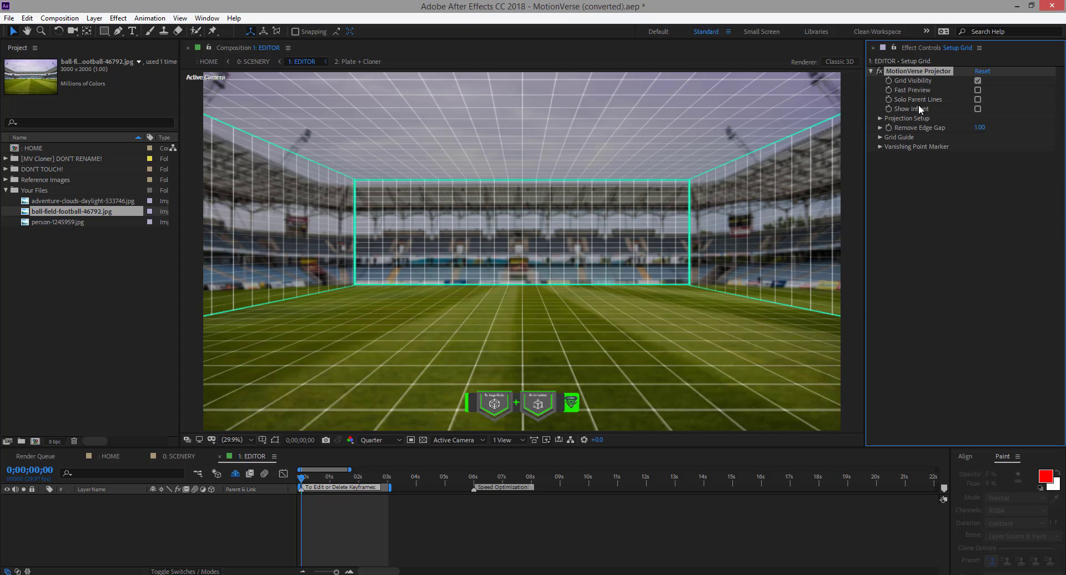
click(978, 81)
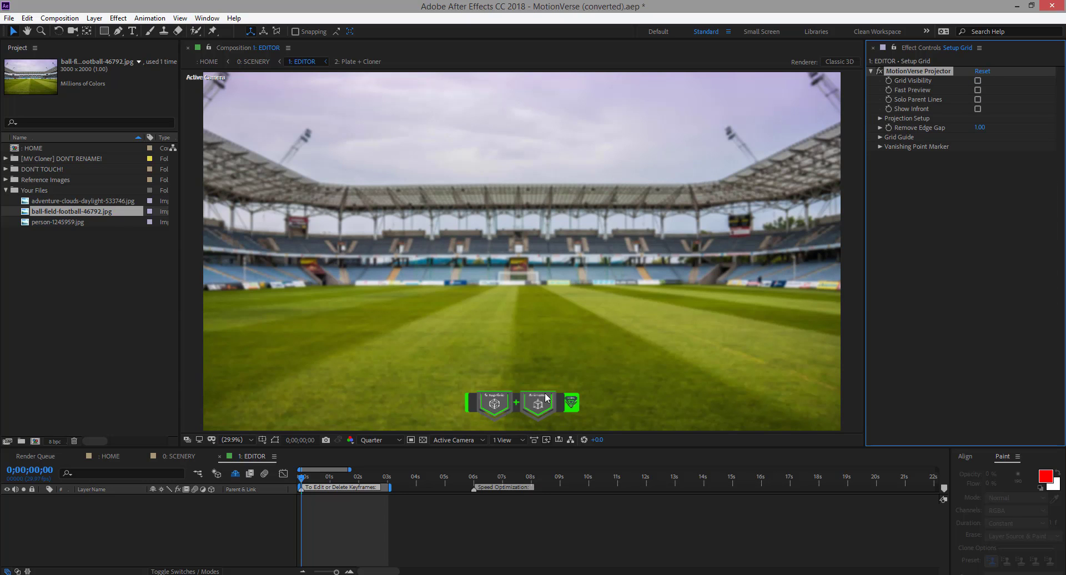
click(537, 410)
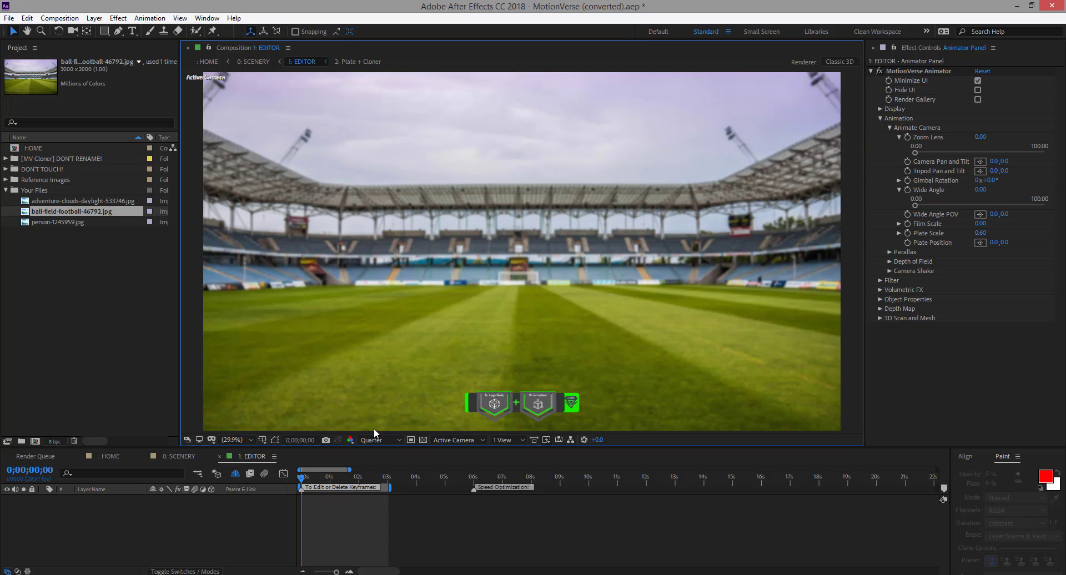
Keyframe Zoom Lens and Camera Pan and Tilt at the start, and at three seconds set them to about 33 and 107, 115.
click(908, 138)
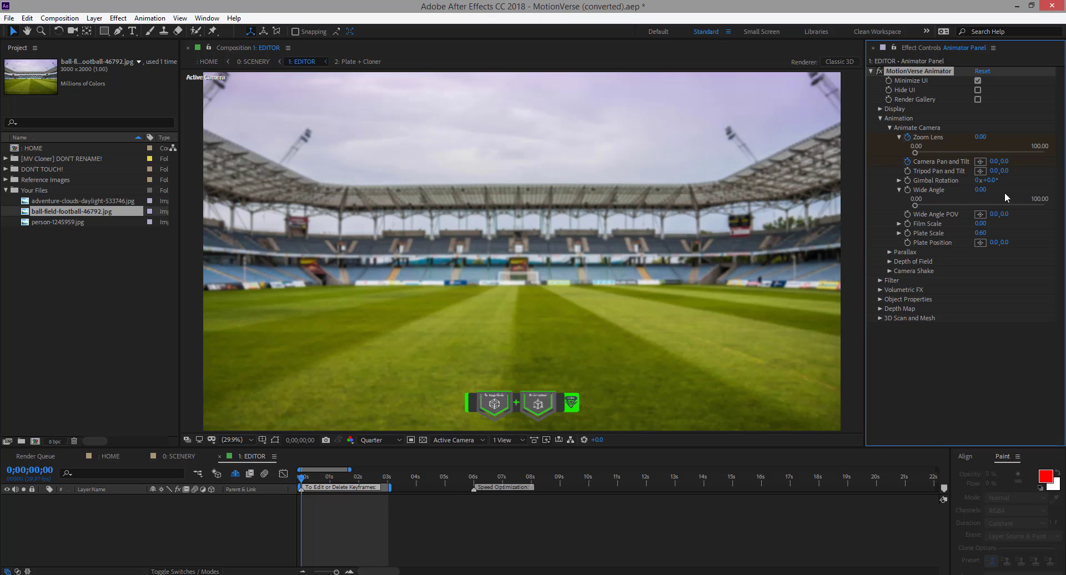
click(238, 530)
key(k)
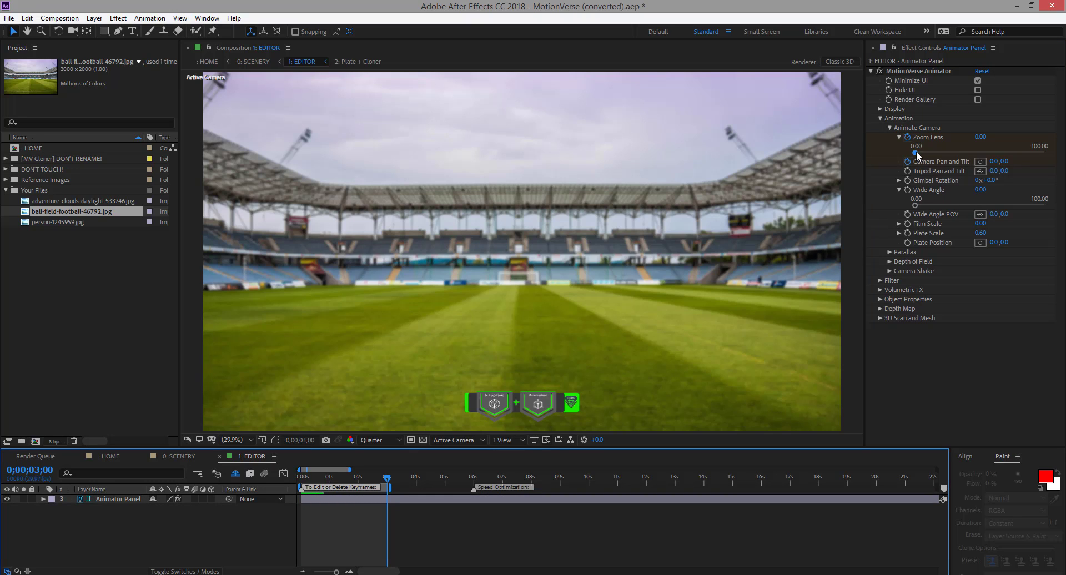
drag(916, 153, 957, 151)
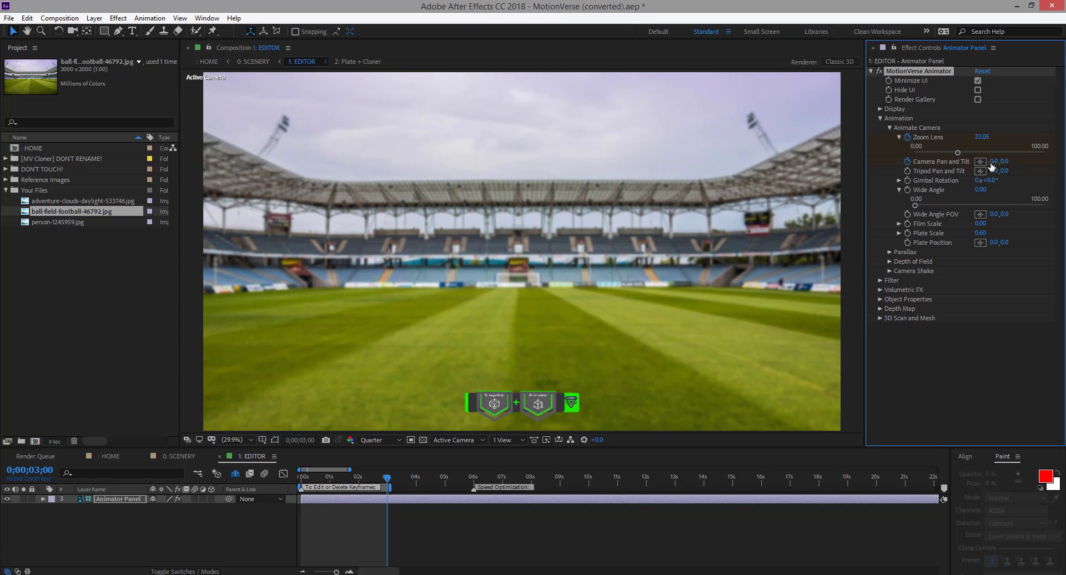
drag(991, 164, 1063, 160)
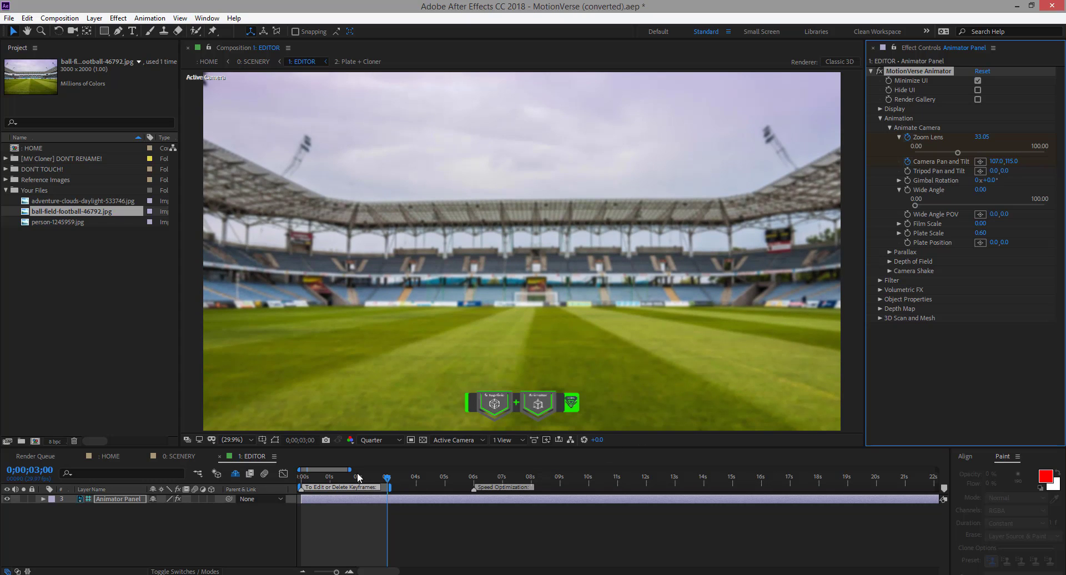
Preview the stadium camera animation from its first frame.
drag(350, 479, 239, 538)
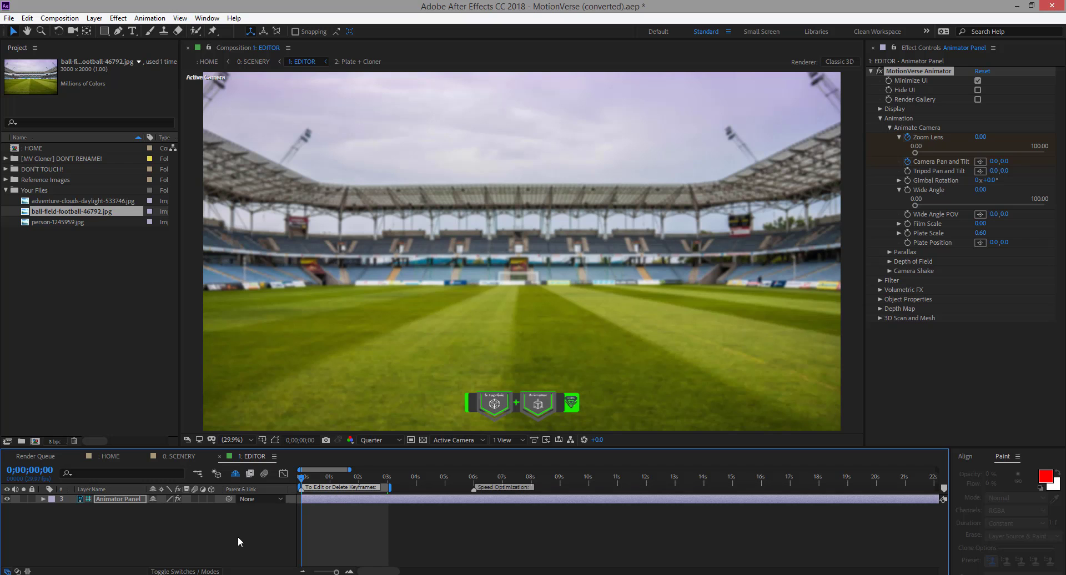
key(space)
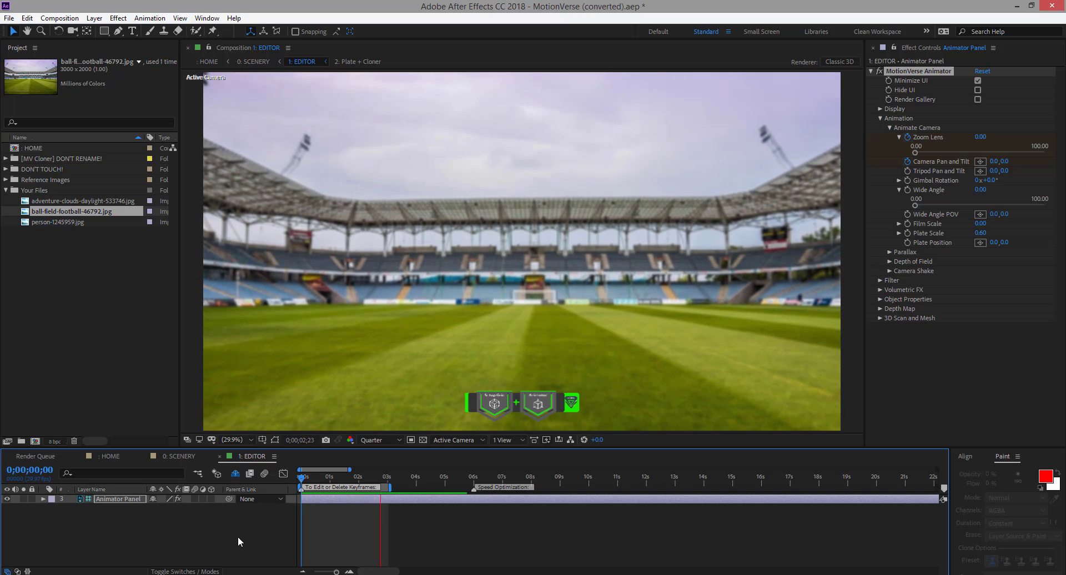
click(155, 534)
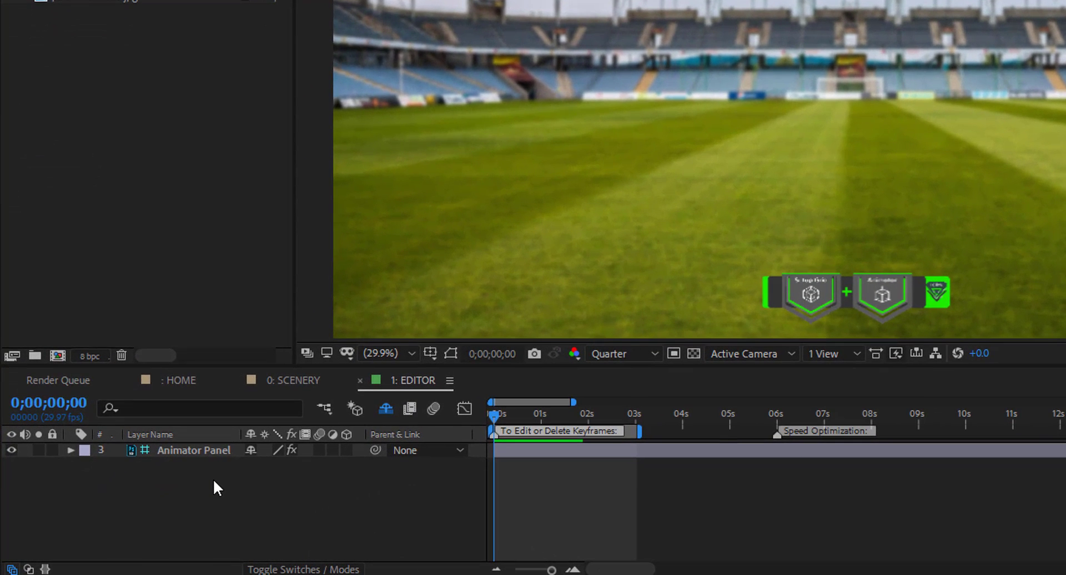
Reveal the Animator Panel's keyframes and apply Easy Ease to all Zoom Lens and Camera Pan and Tilt keyframes.
click(208, 450)
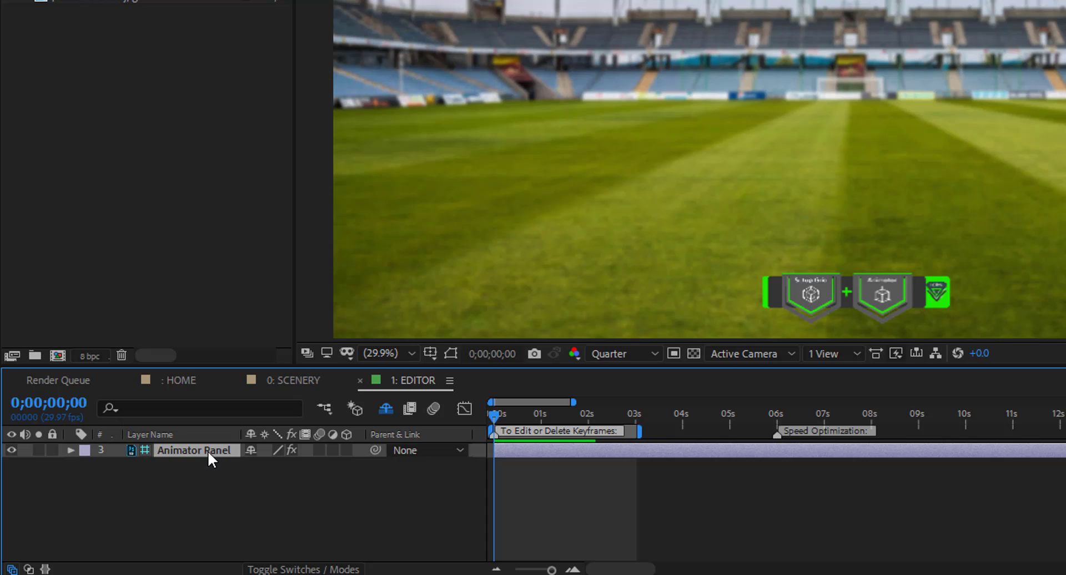
key(u)
drag(659, 473, 479, 499)
right_click(635, 498)
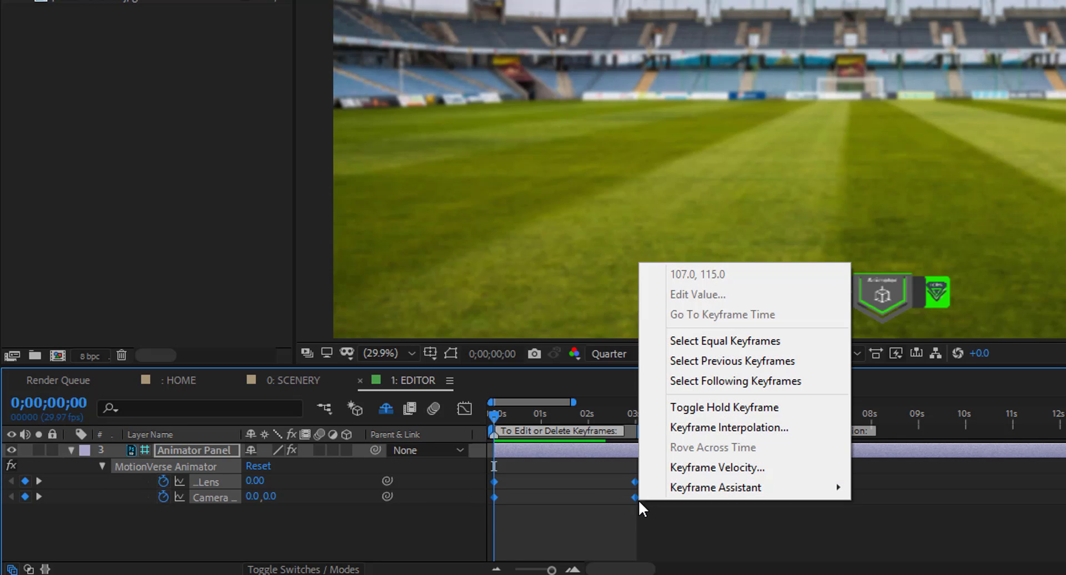
mouse_move(731, 488)
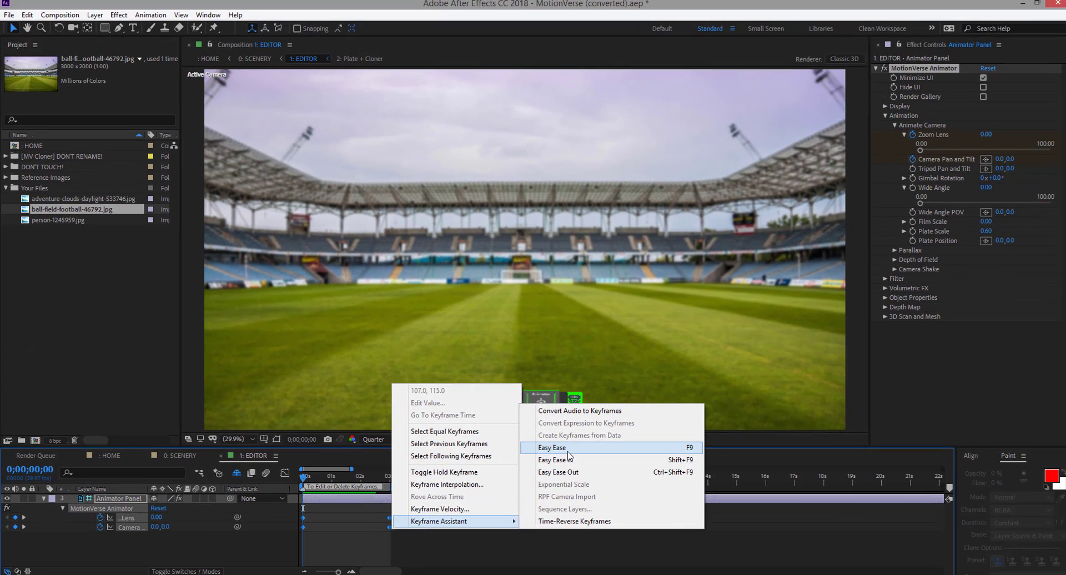
click(568, 453)
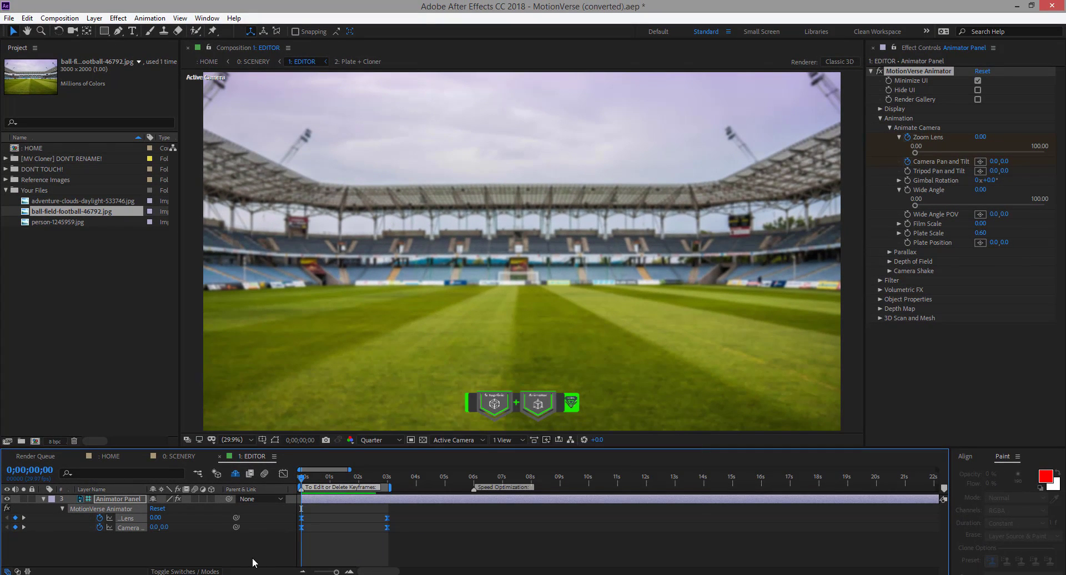
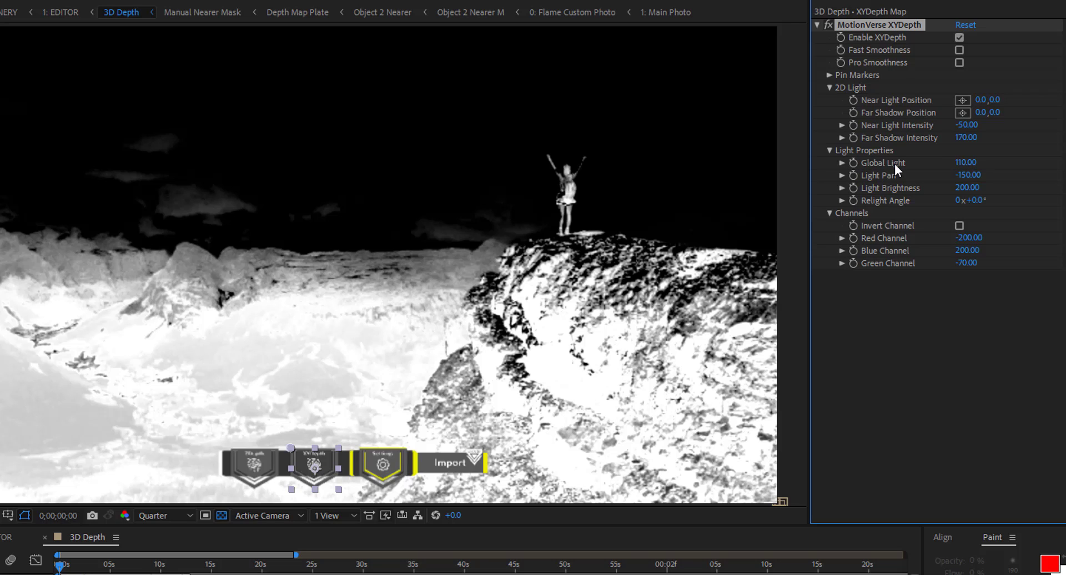
Set the XYDepth effect's Global Light to 200 and Light Pan to 65.9 for the cliff photo's depth map.
click(842, 163)
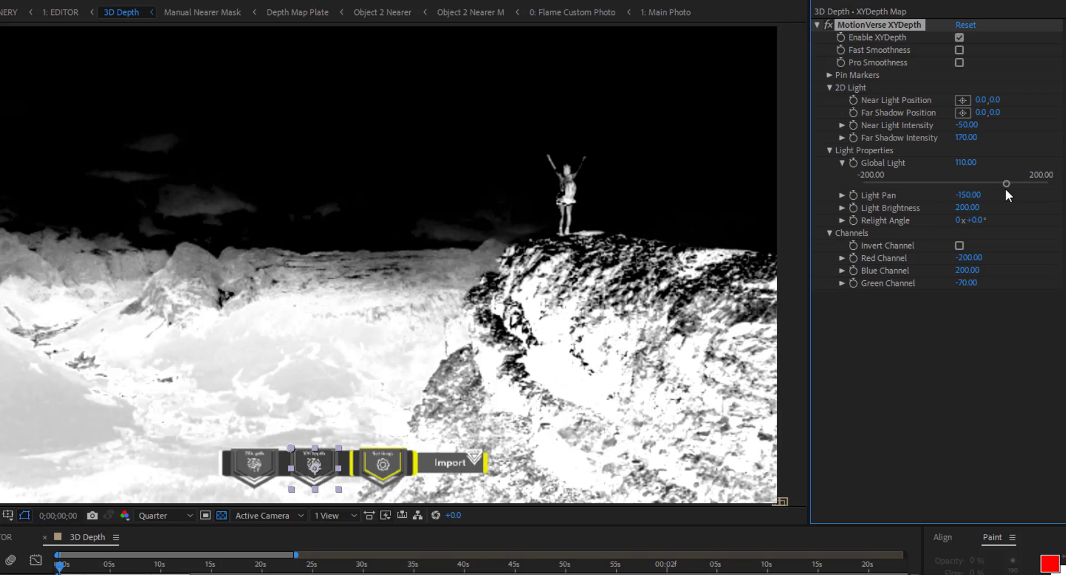
drag(1011, 183, 1063, 186)
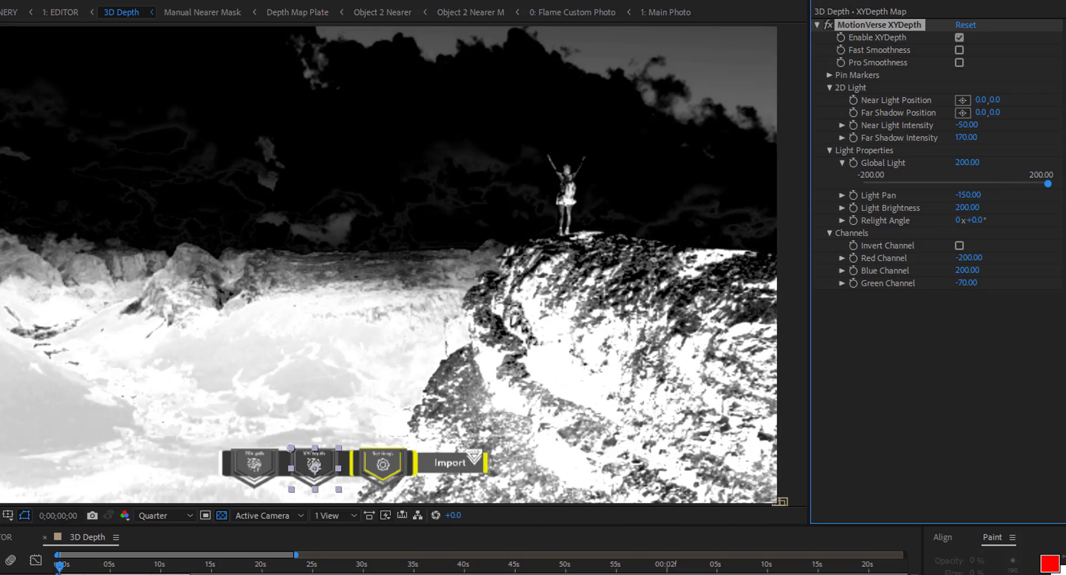
click(841, 195)
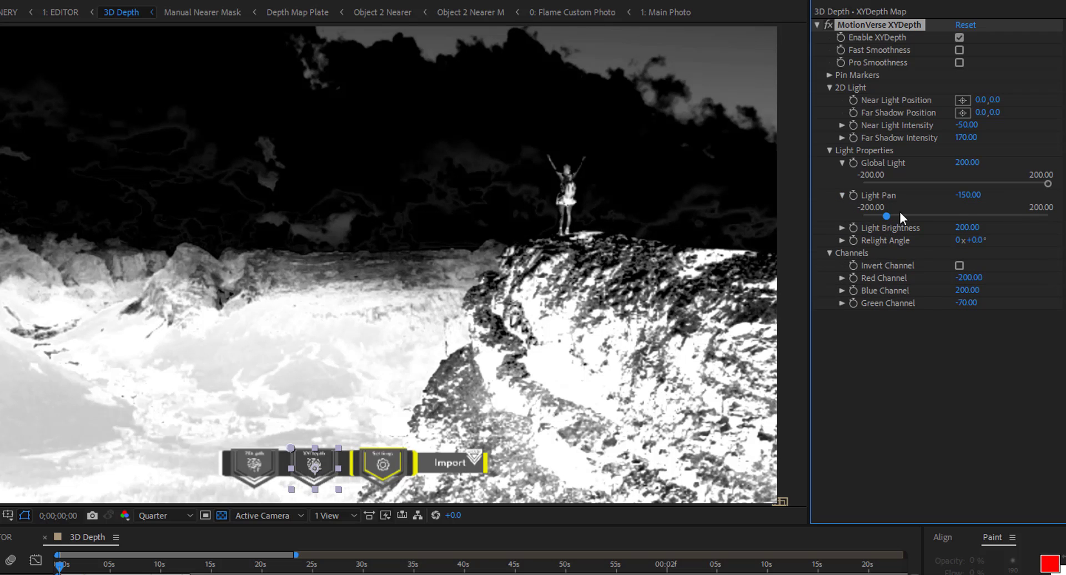
drag(901, 217, 973, 221)
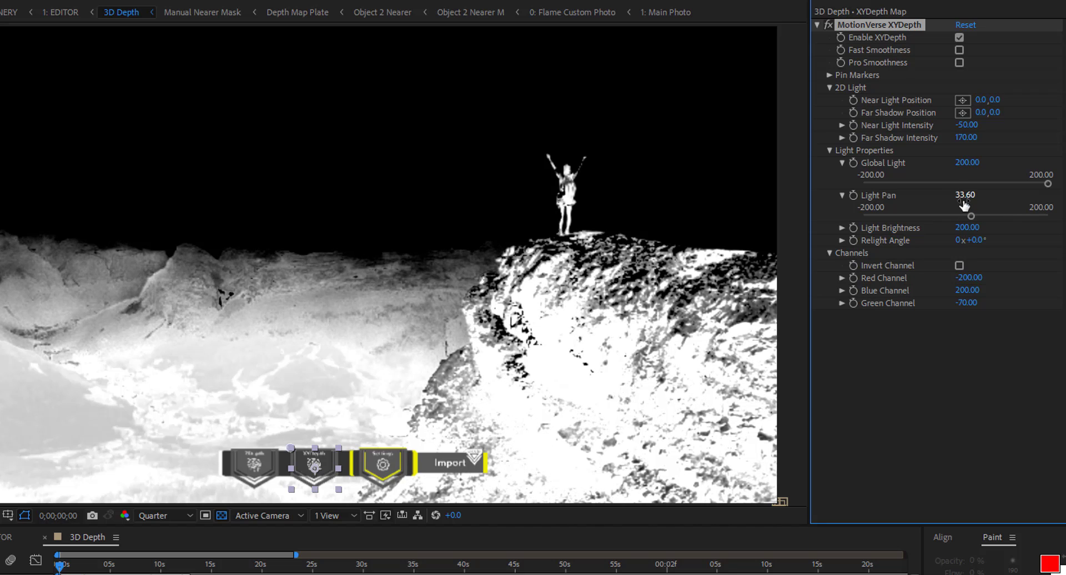
click(966, 196)
text(65.9)
click(1010, 213)
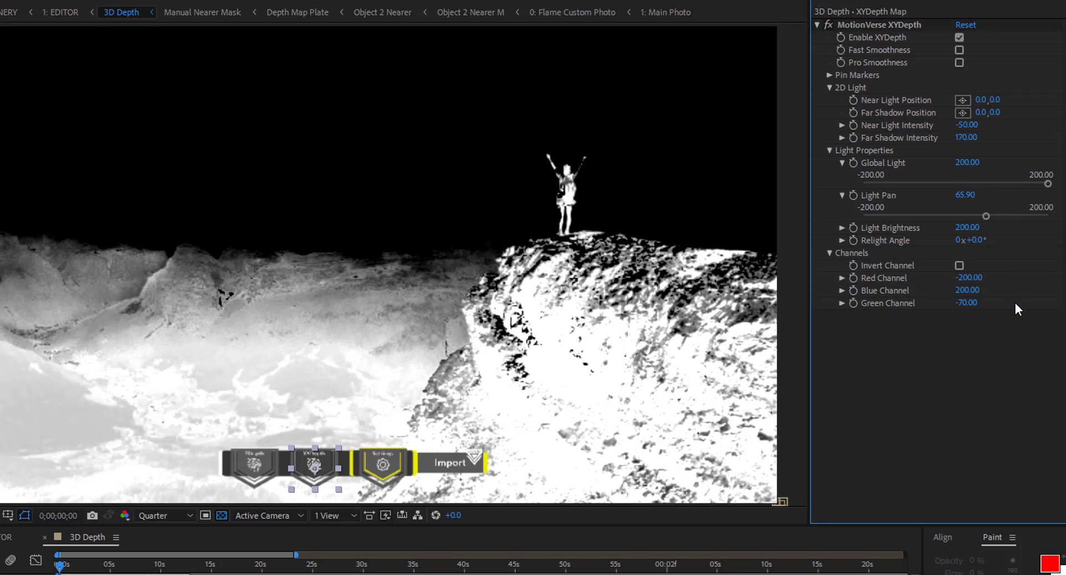
click(829, 150)
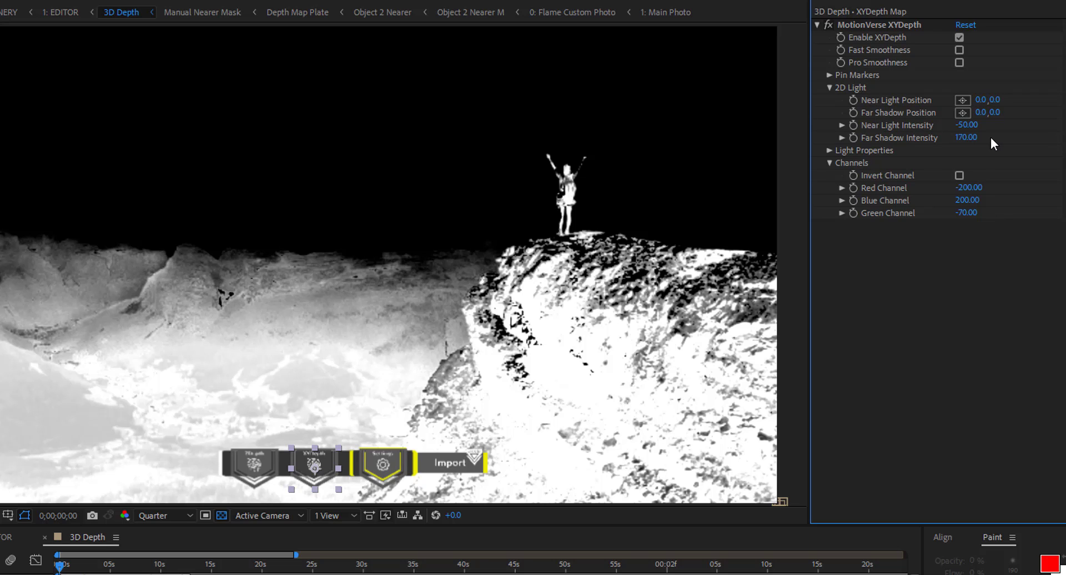
Set the depth map's Near Light Position to 900, 20.
mouse_move(981, 100)
mouse_down()
mouse_move(1035, 101)
mouse_move(983, 111)
mouse_up()
click(982, 101)
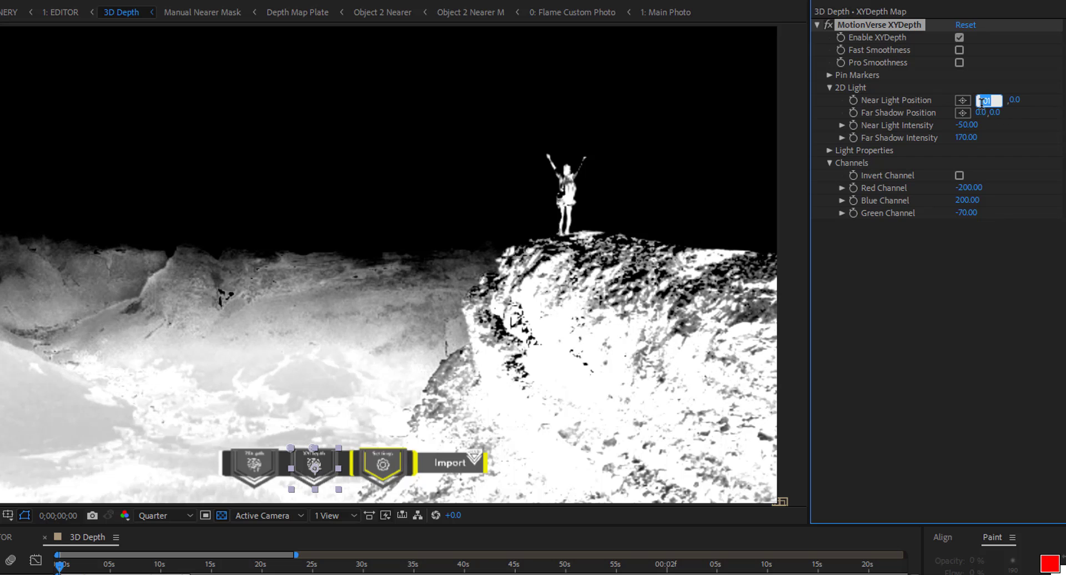
text(900)
key(Return)
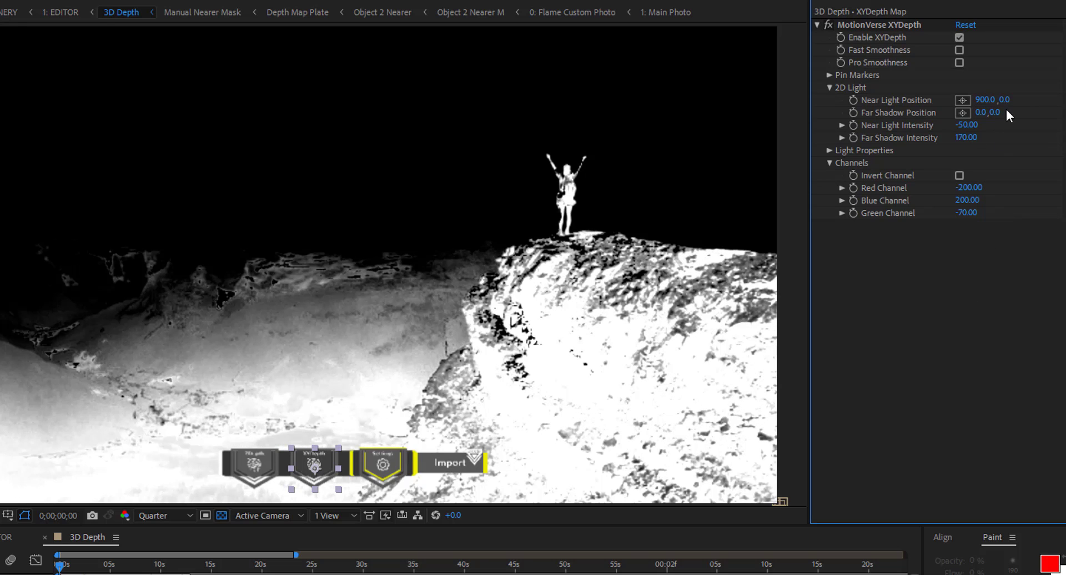
click(1004, 101)
text(20)
key(Return)
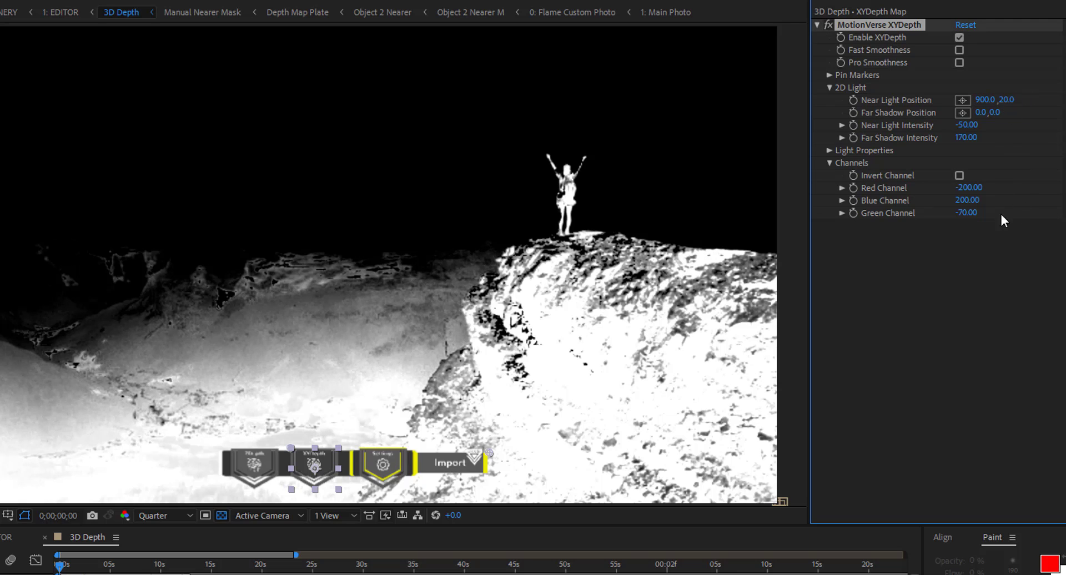
Set the depth map's Far Shadow Position to -690, -1280.
click(979, 114)
text(-690)
key(Return)
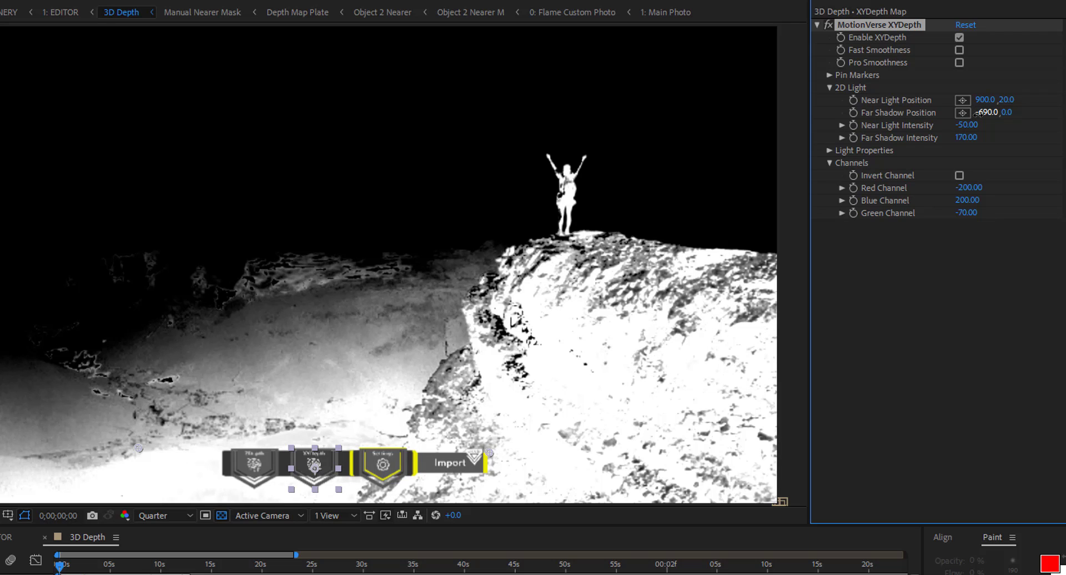
click(1005, 114)
text(-1280)
key(Return)
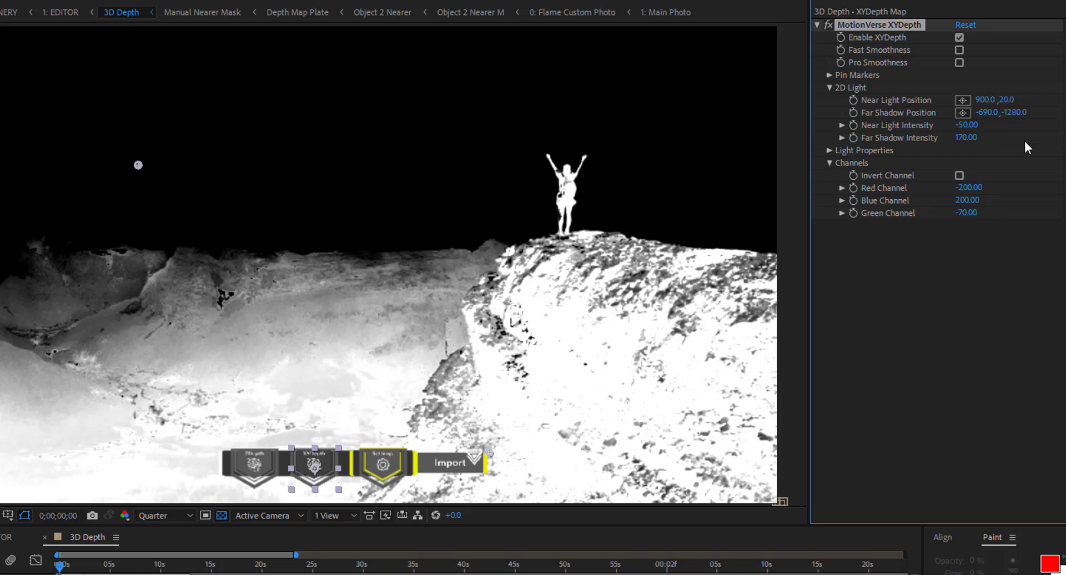
Expand the 2D Light intensity settings and set Near Light Intensity to -38.4.
click(841, 127)
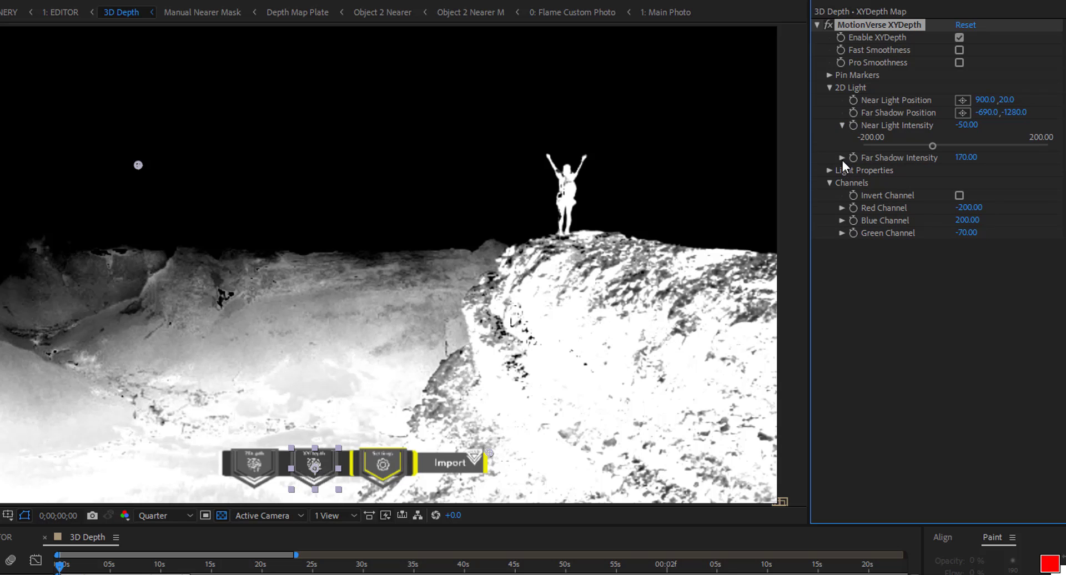
click(842, 159)
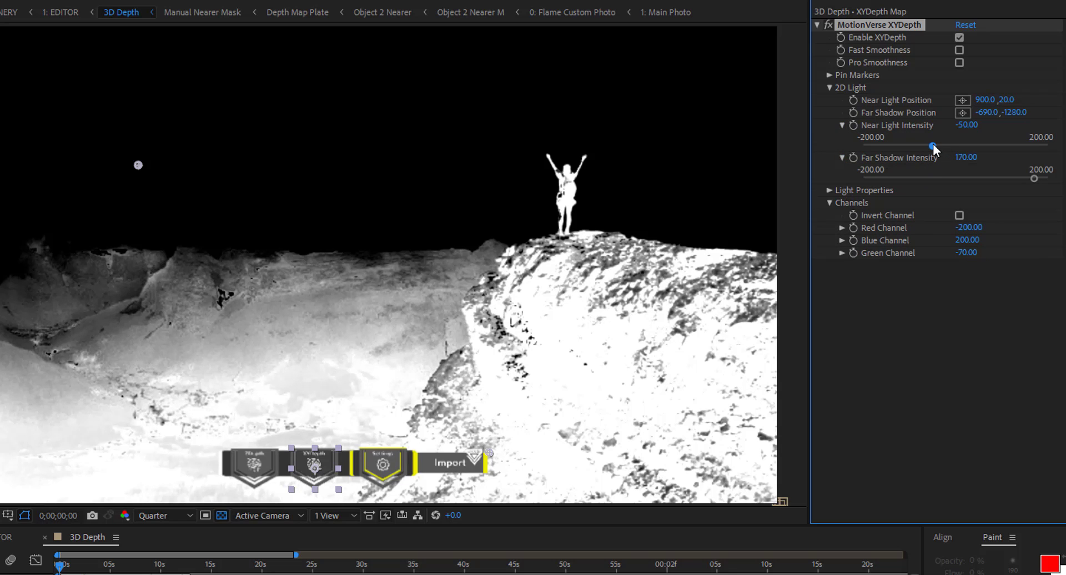
drag(932, 146, 906, 147)
click(962, 126)
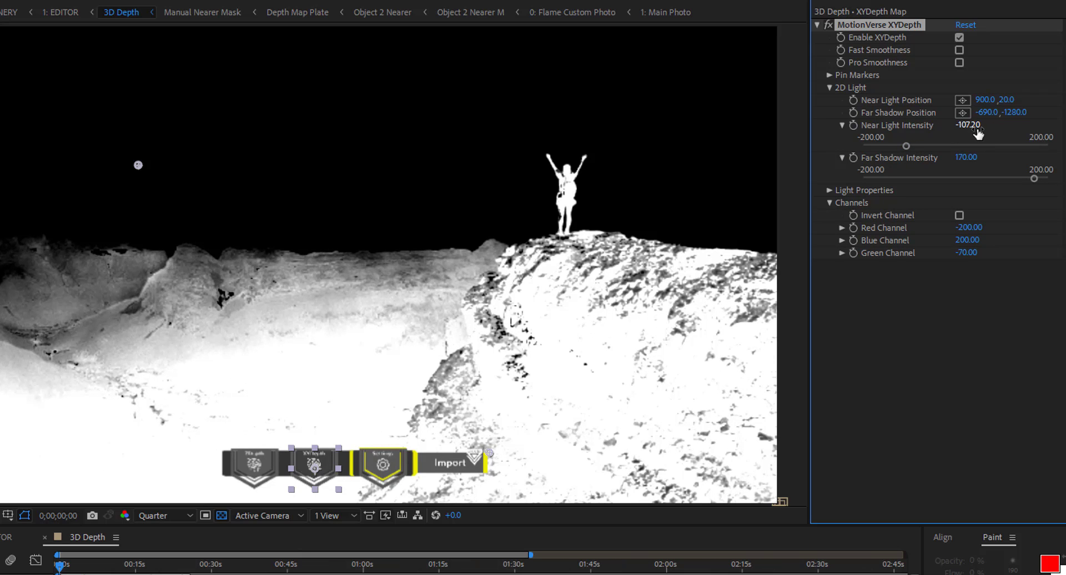
click(965, 125)
text(-38.4)
click(955, 320)
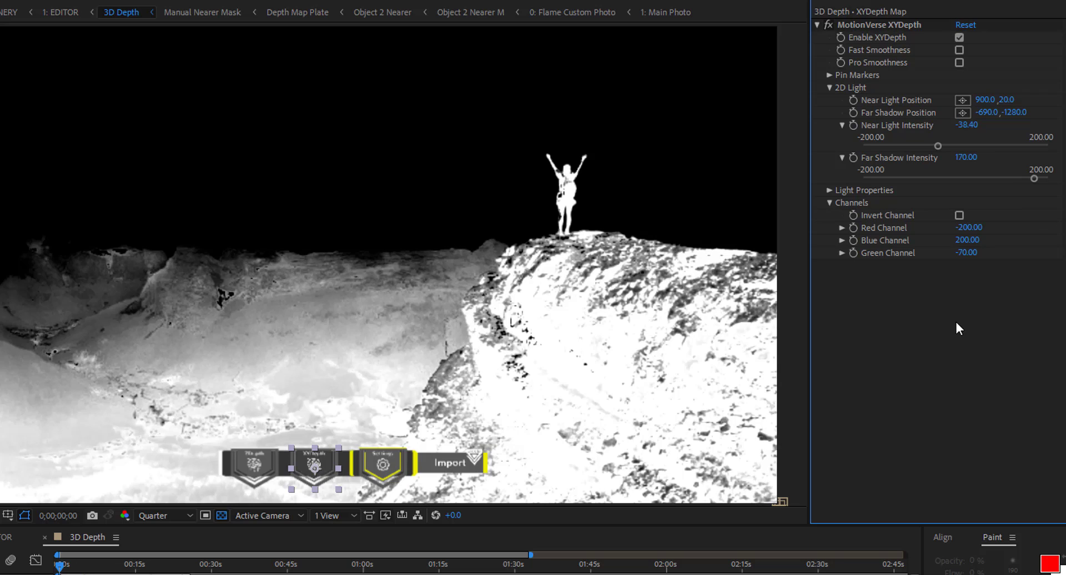
Set Far Shadow Intensity to 140 and collapse the 2D Light settings.
click(969, 157)
text(140)
click(995, 343)
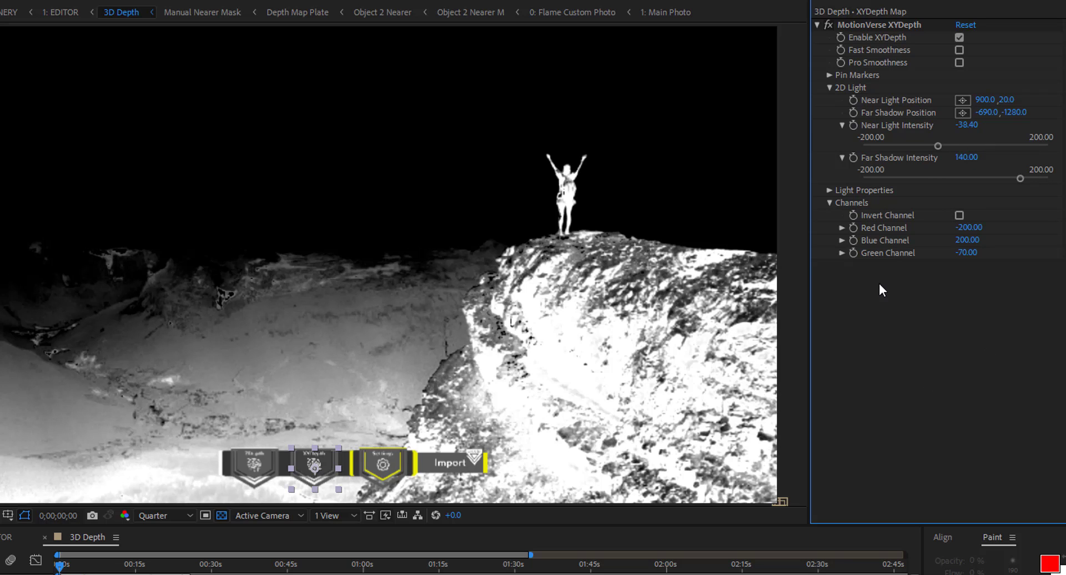
click(831, 88)
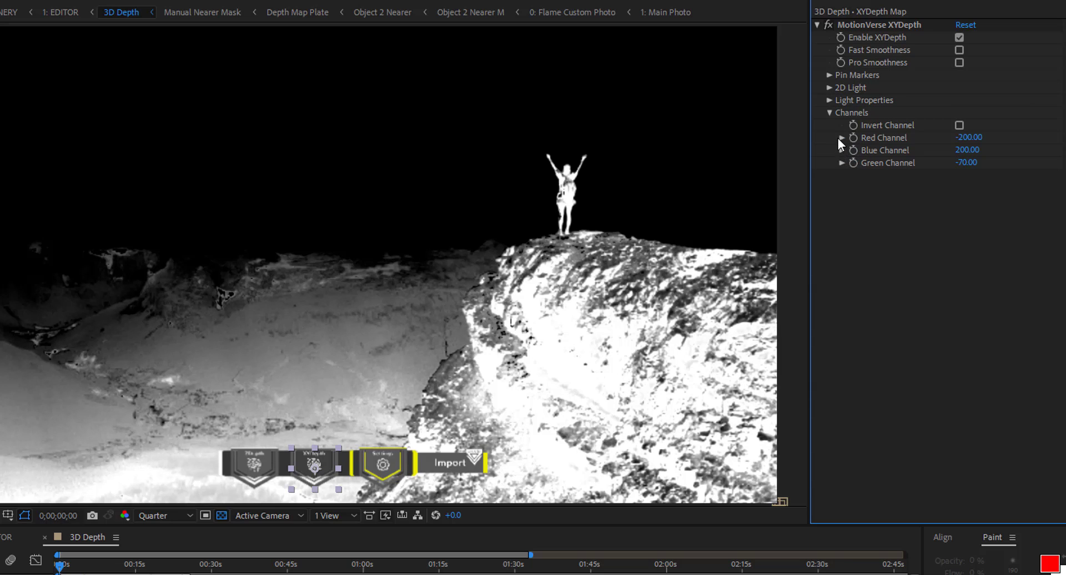
Expand the Red and Blue Channel settings, try raising the Red Channel slightly, and set it back to -200.
click(841, 138)
click(841, 170)
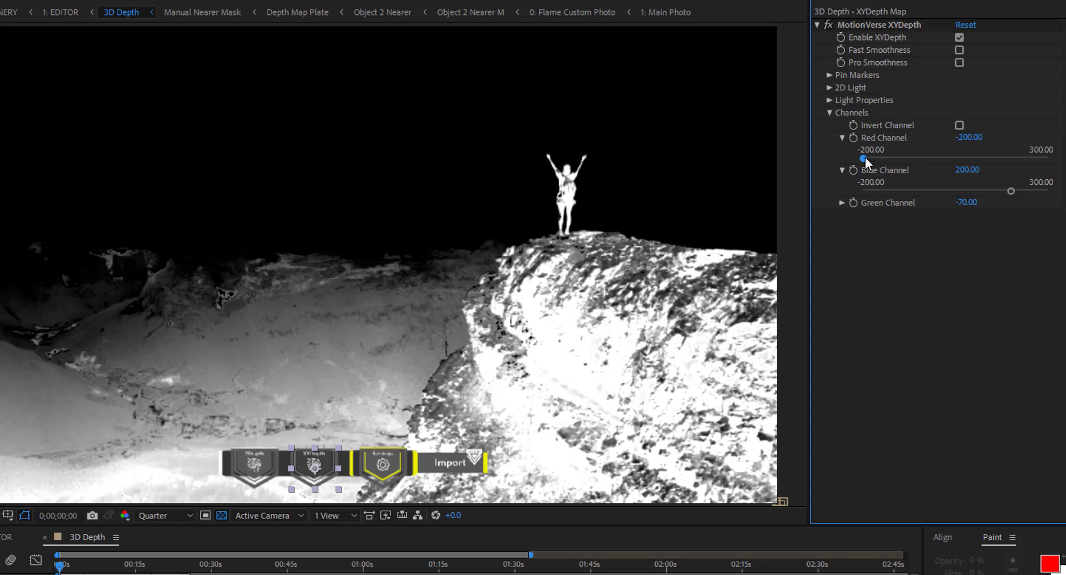
click(865, 158)
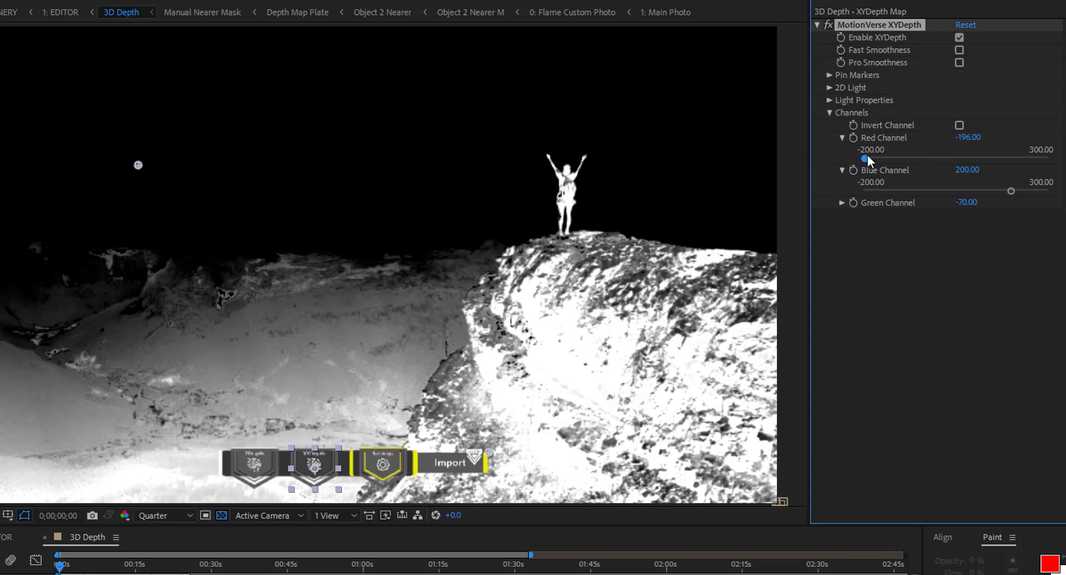
click(967, 137)
text(-200)
key(Return)
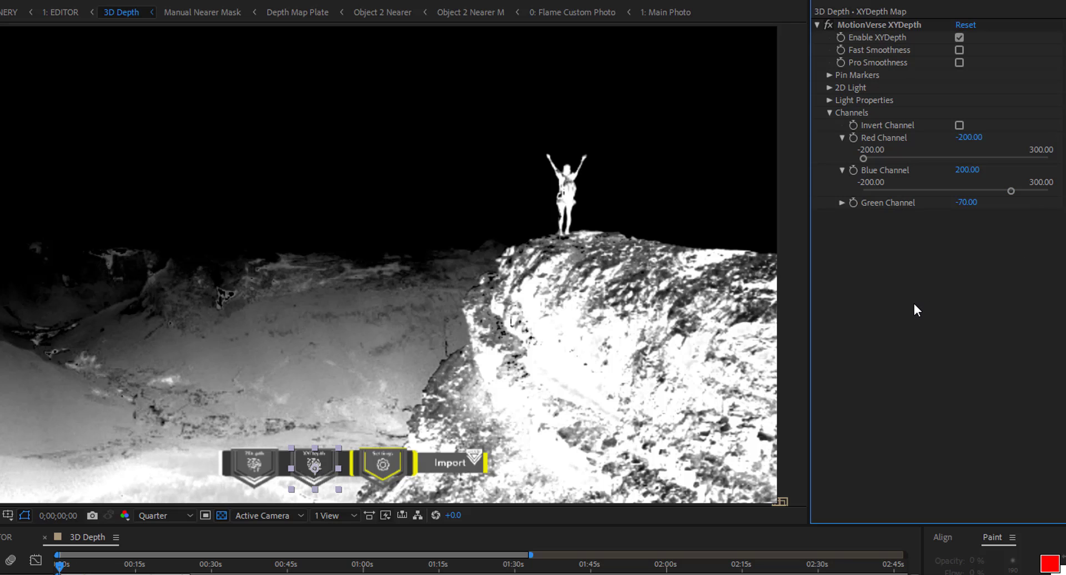
Set the depth map's Blue Channel to 300, collapse the Channels settings, and enable Fast Smoothness.
click(965, 172)
text(300)
key(Return)
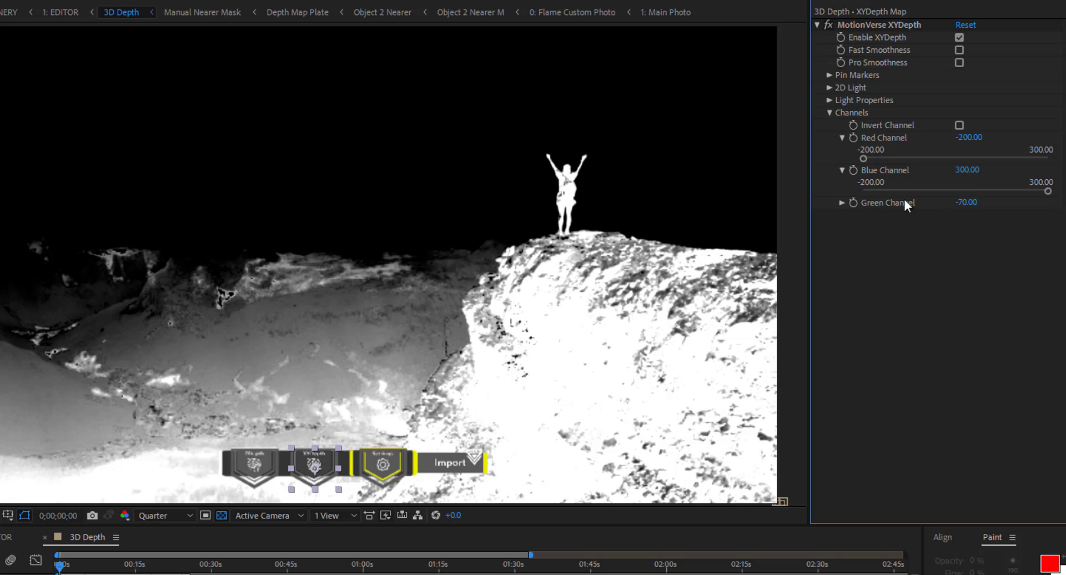
click(829, 114)
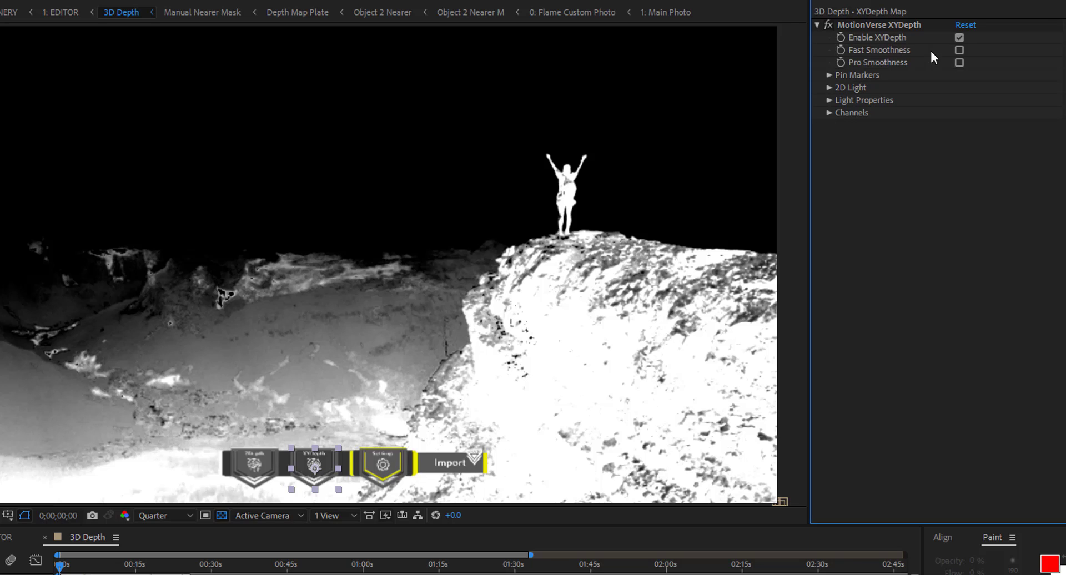
click(958, 50)
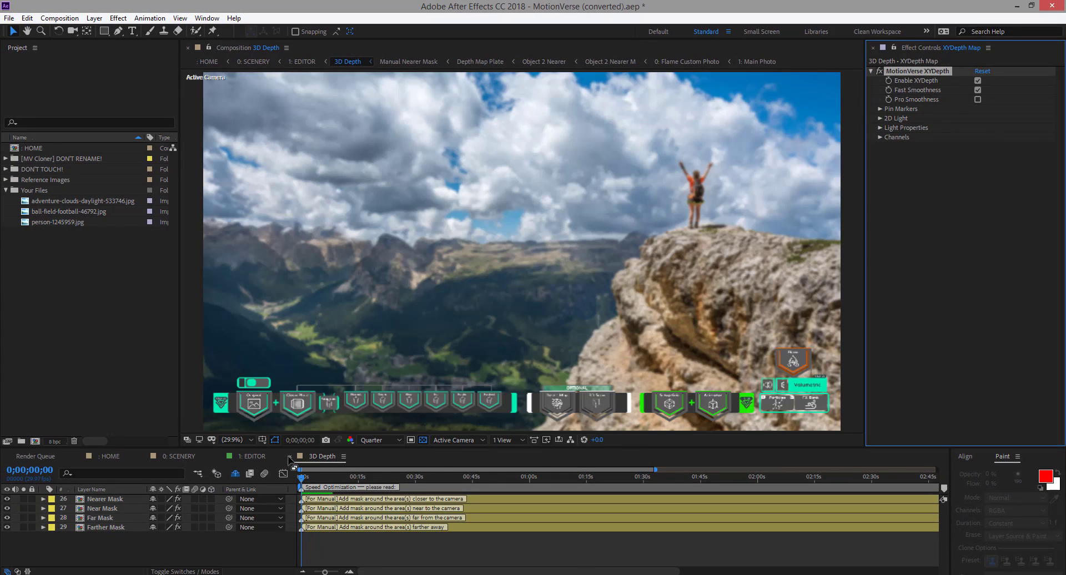
Close the 3D Depth composition and set the Animator's Fast Render to Plain Scene with objects, object lights and particles hidden and performance boosted.
click(289, 457)
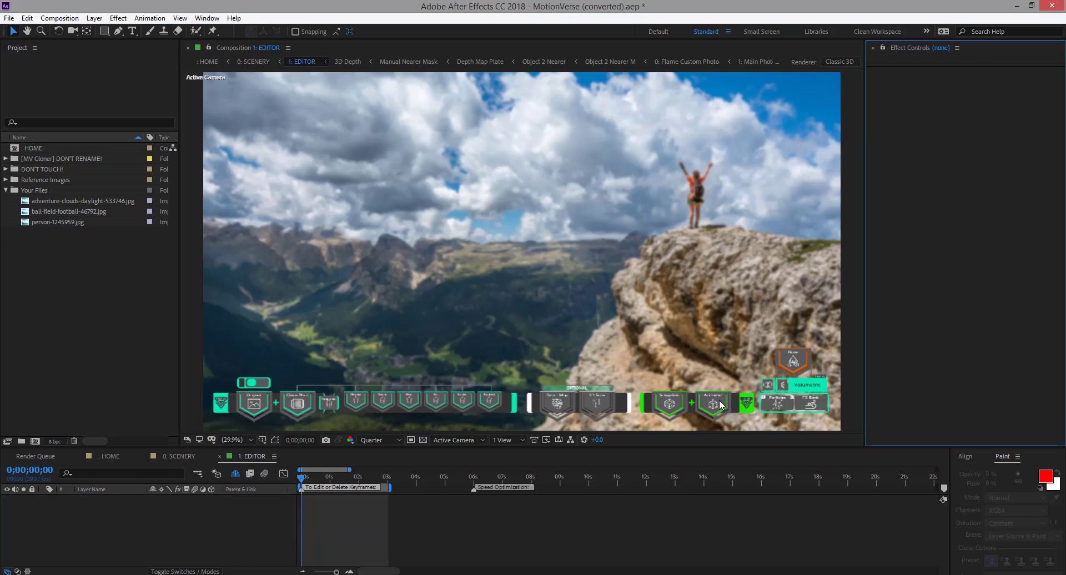
click(730, 384)
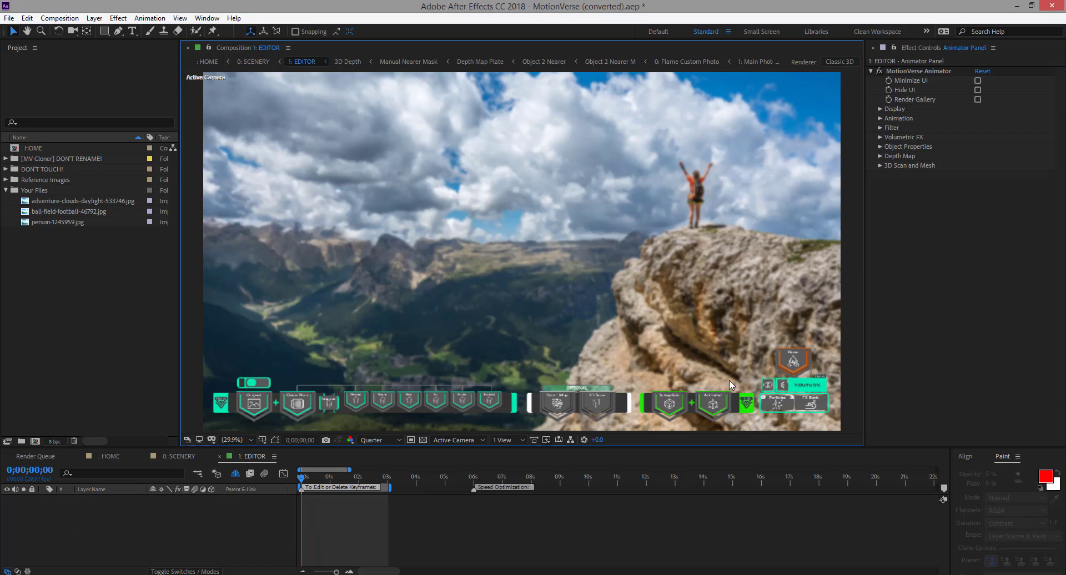
click(880, 108)
click(890, 118)
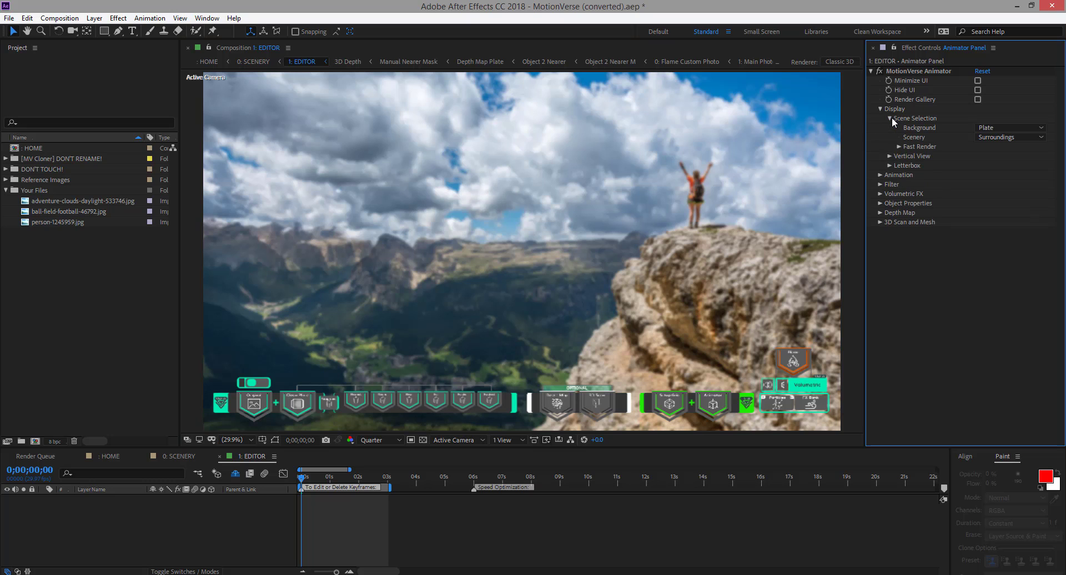
click(898, 147)
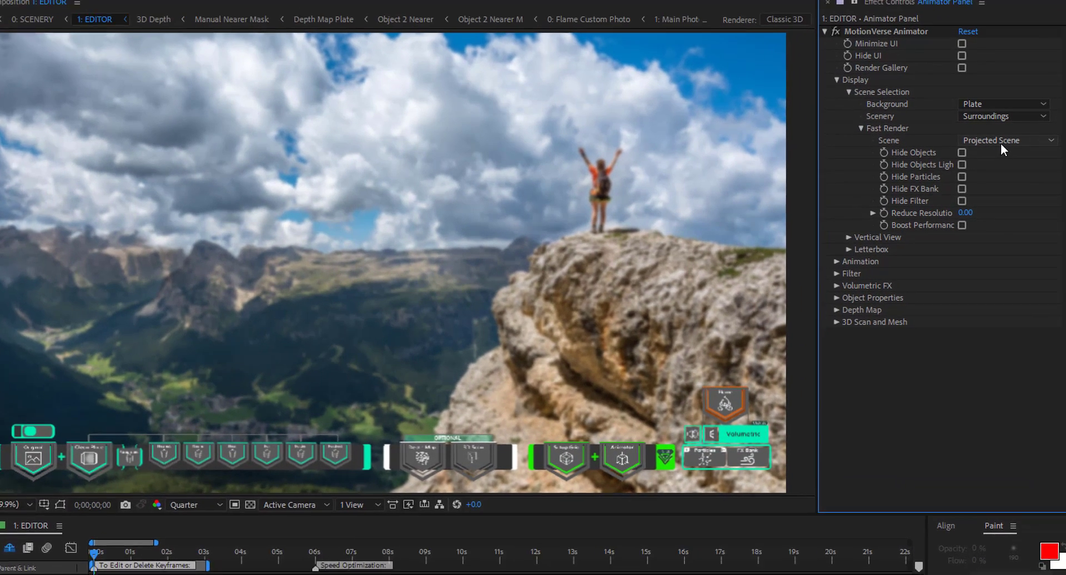
click(1007, 157)
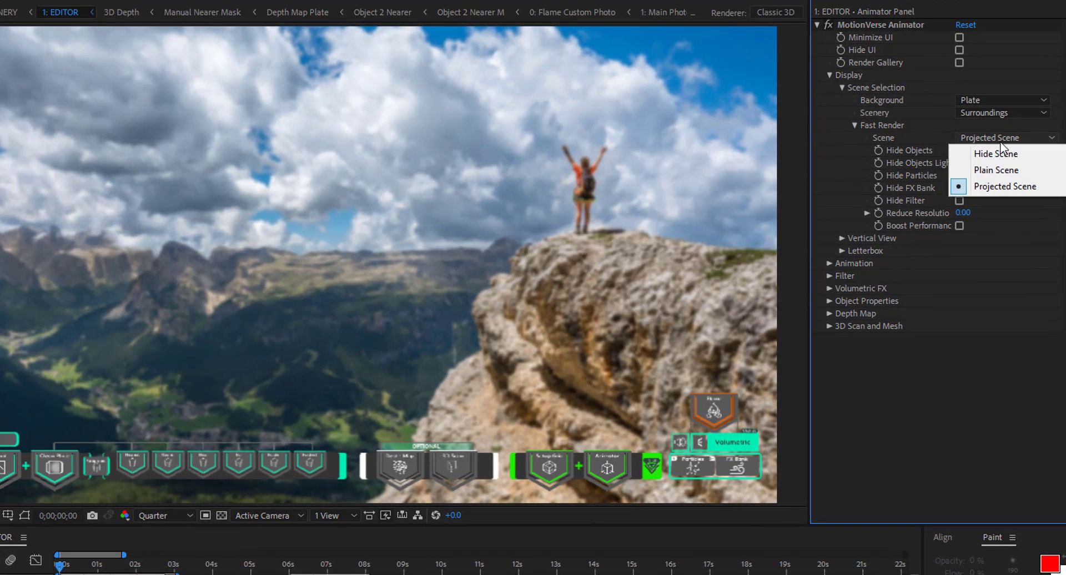
click(1006, 171)
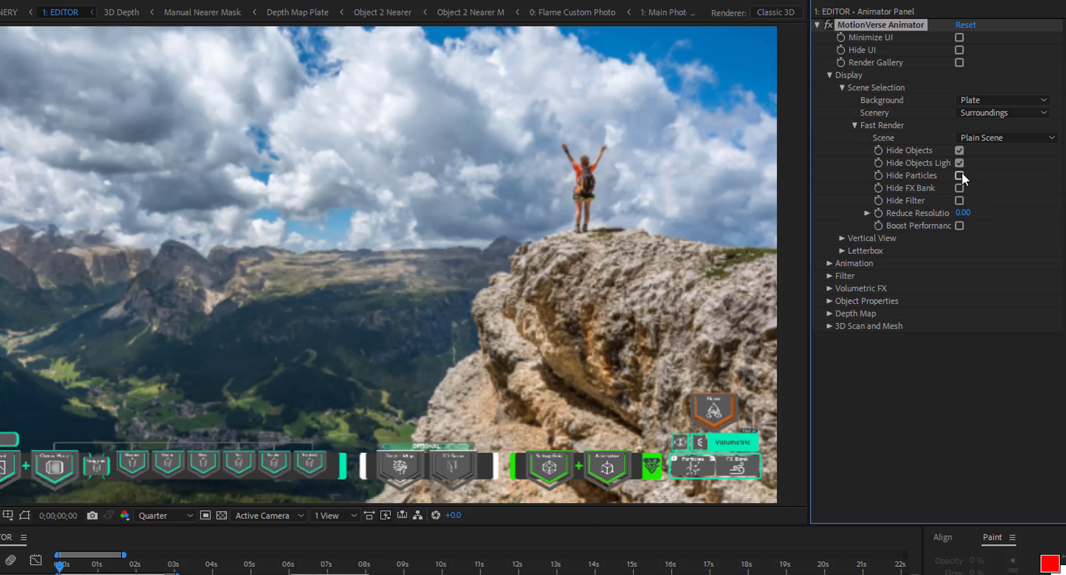
click(959, 175)
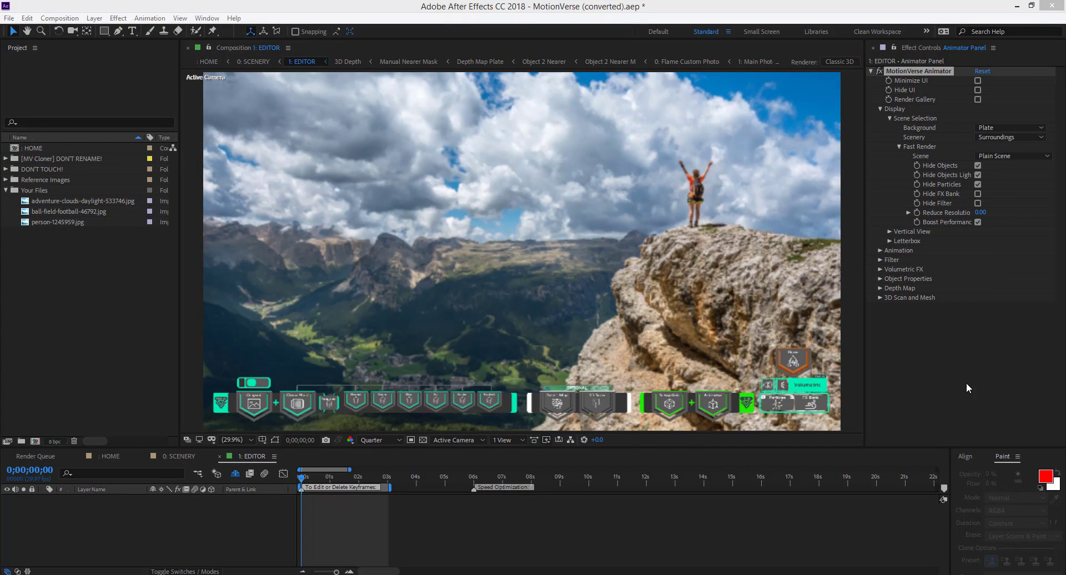
click(880, 108)
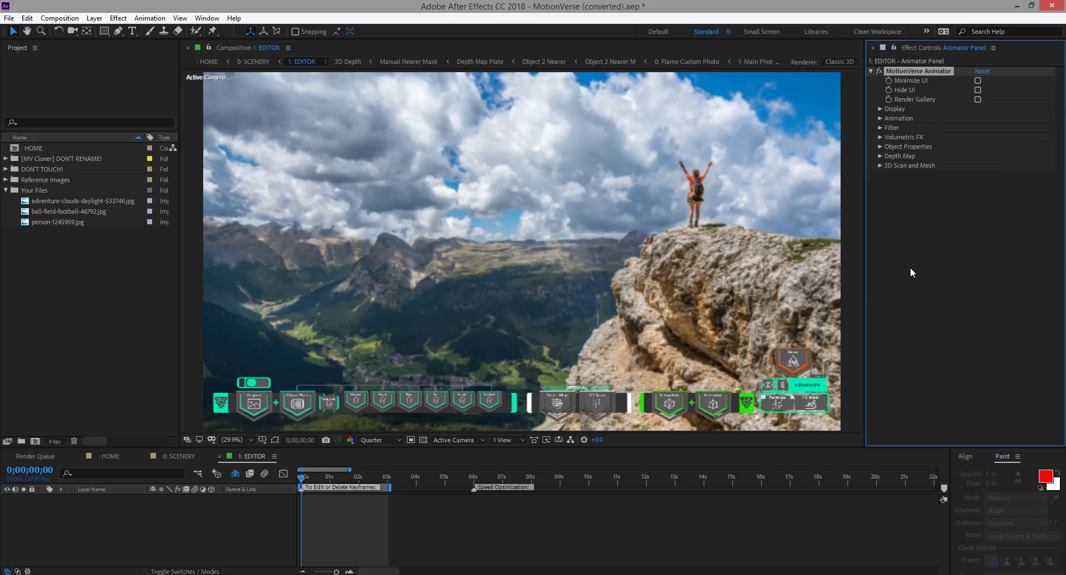
Enable the Animator's Depth Map and set its Map Selection to XYZDepth Generator.
click(879, 156)
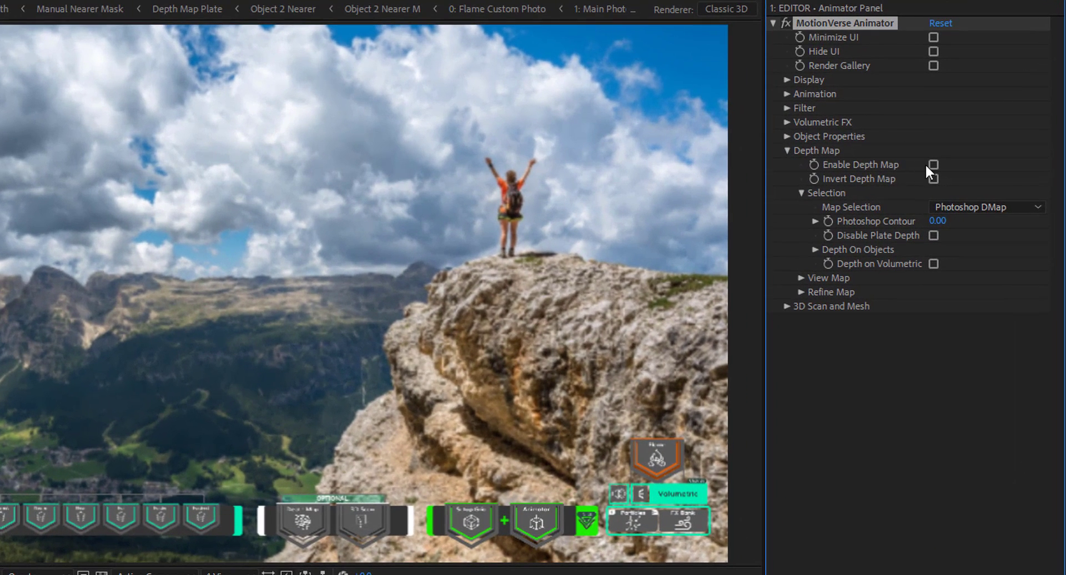
click(930, 155)
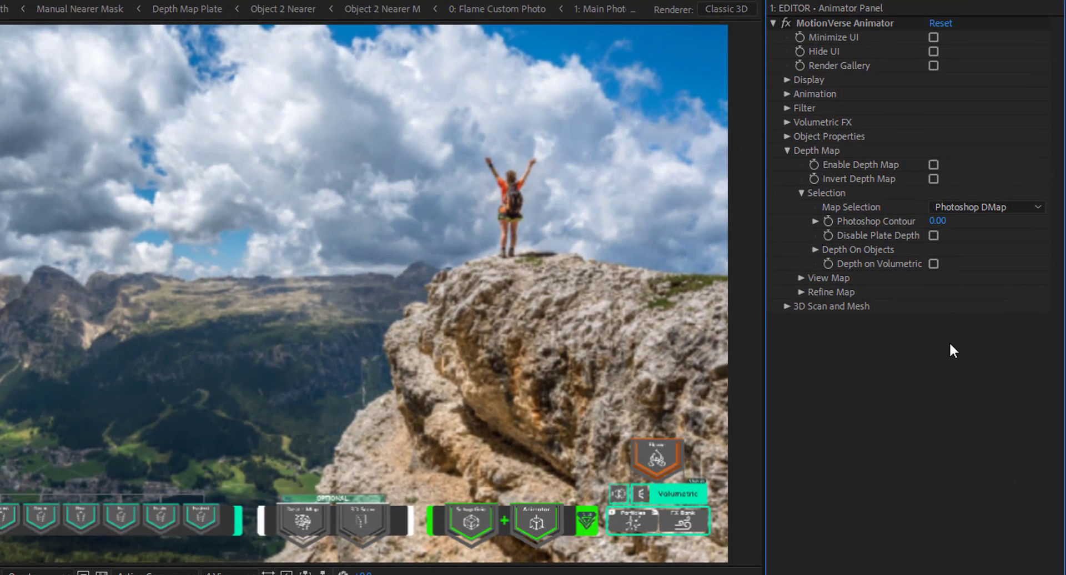
click(934, 165)
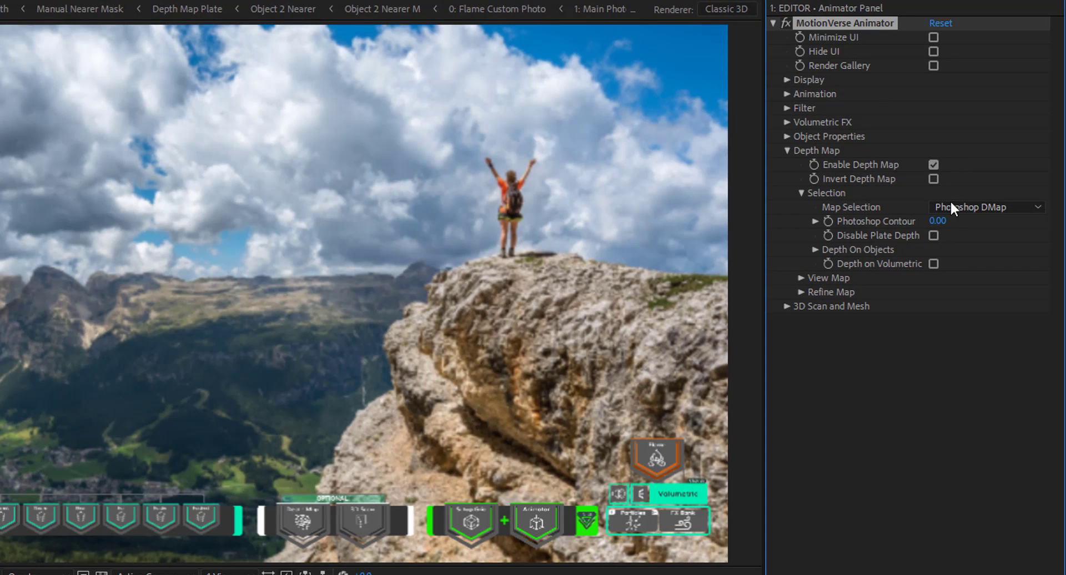
click(969, 209)
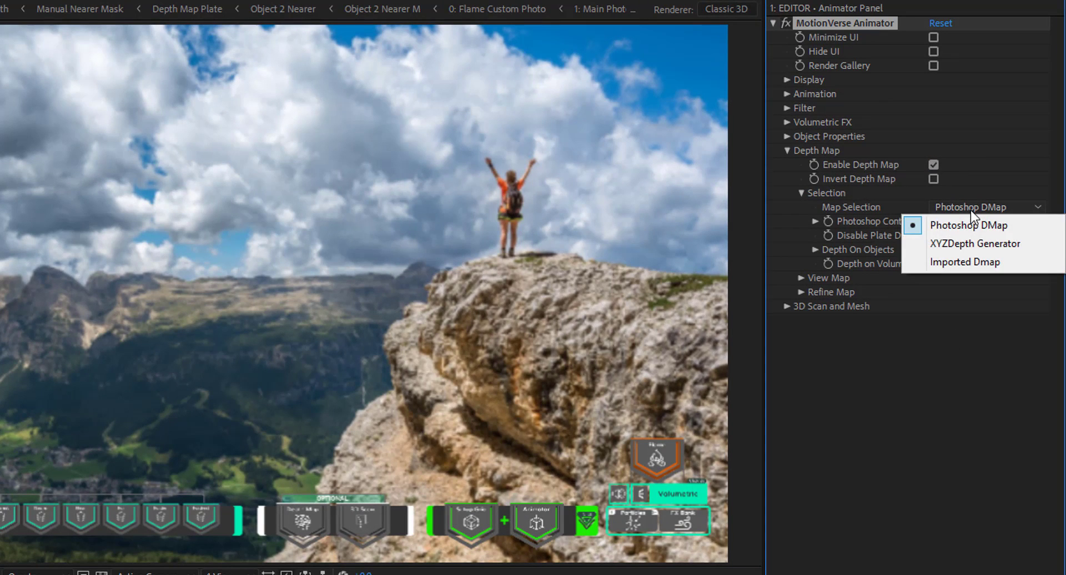
click(961, 243)
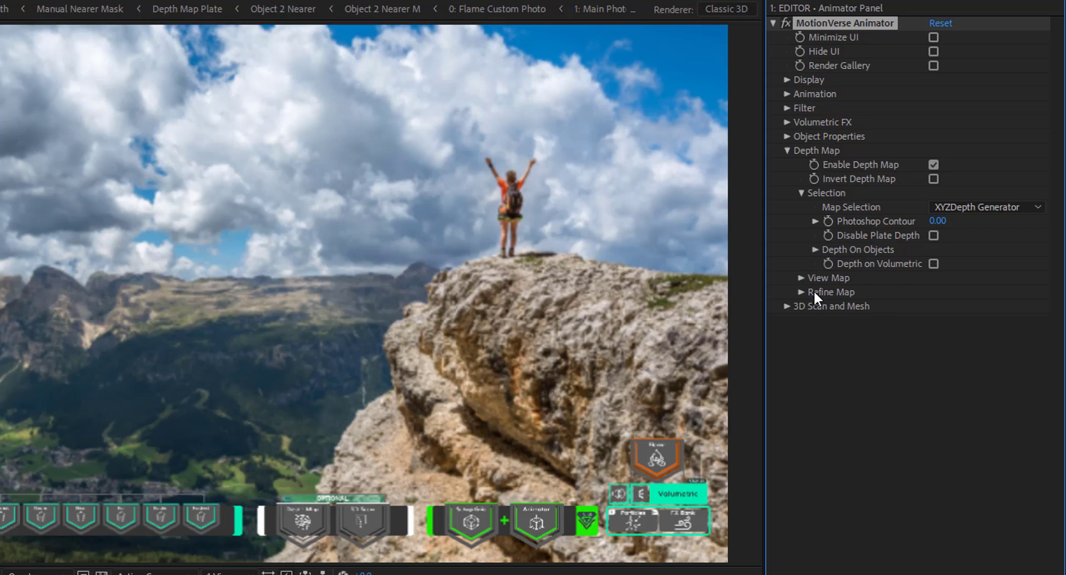
Preview the generated depth map with Map Visual Display, turn the preview off, and collapse View Map.
click(802, 279)
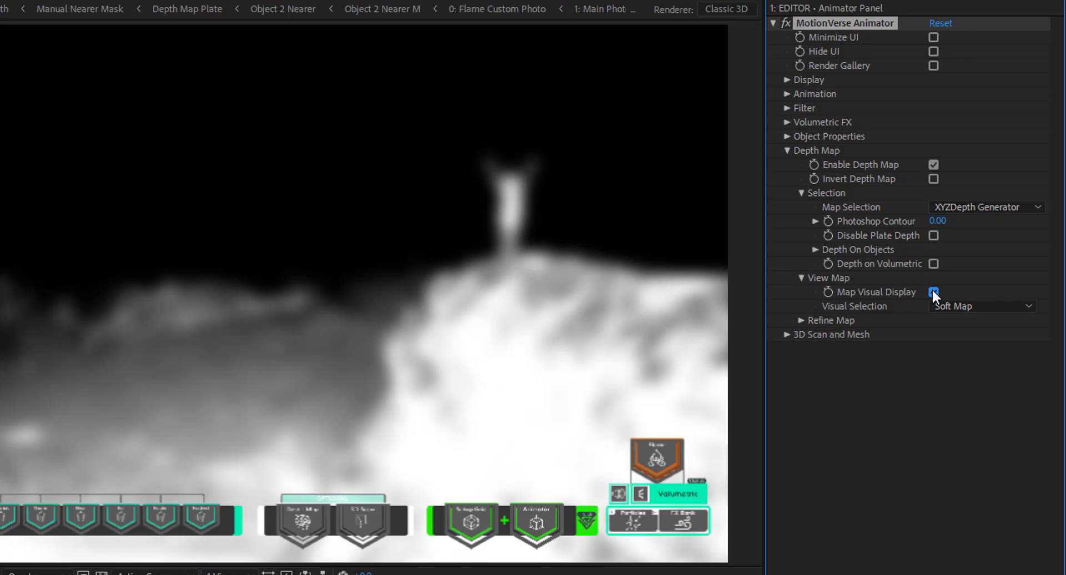
click(932, 291)
click(802, 277)
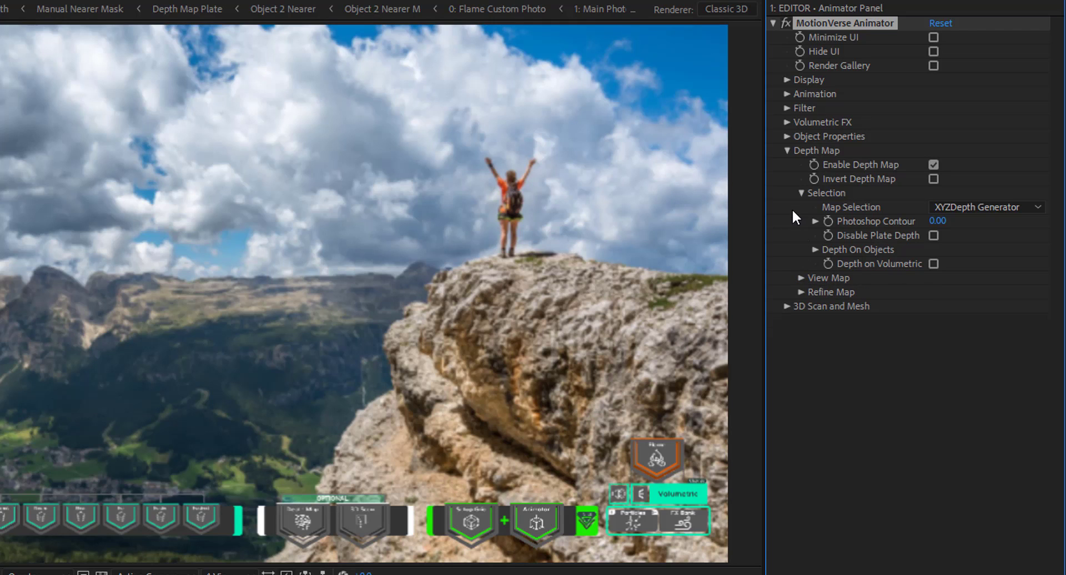
Expand the depth map's Refine Map settings and collapse its Selection settings.
click(800, 291)
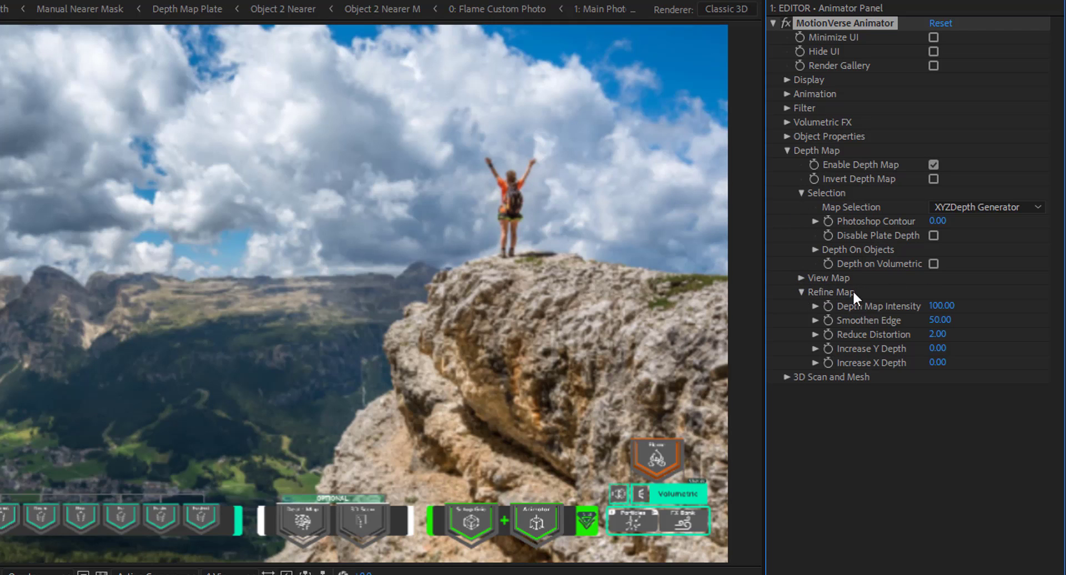
click(802, 192)
click(786, 150)
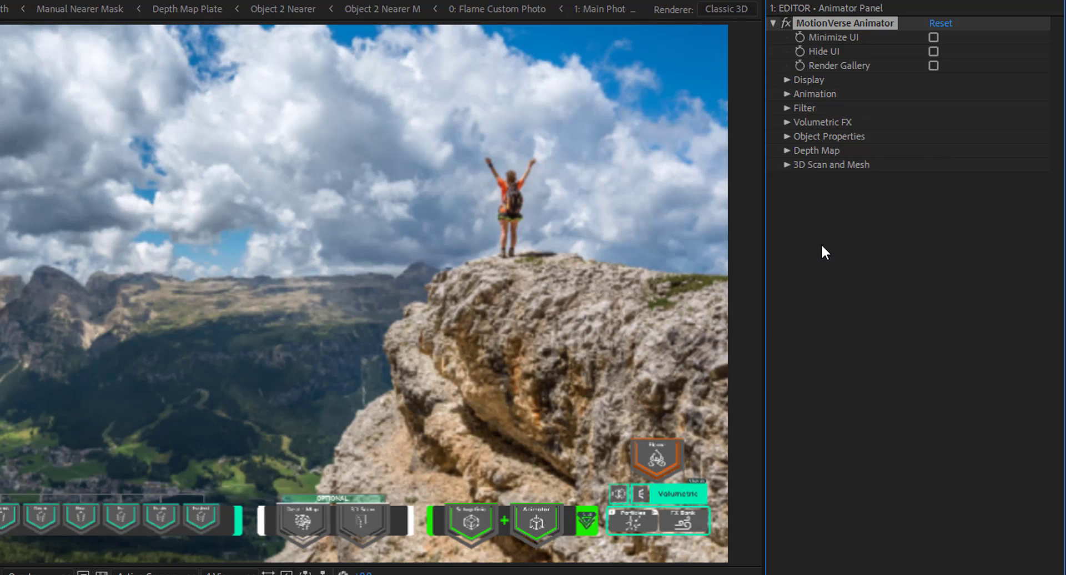
click(786, 150)
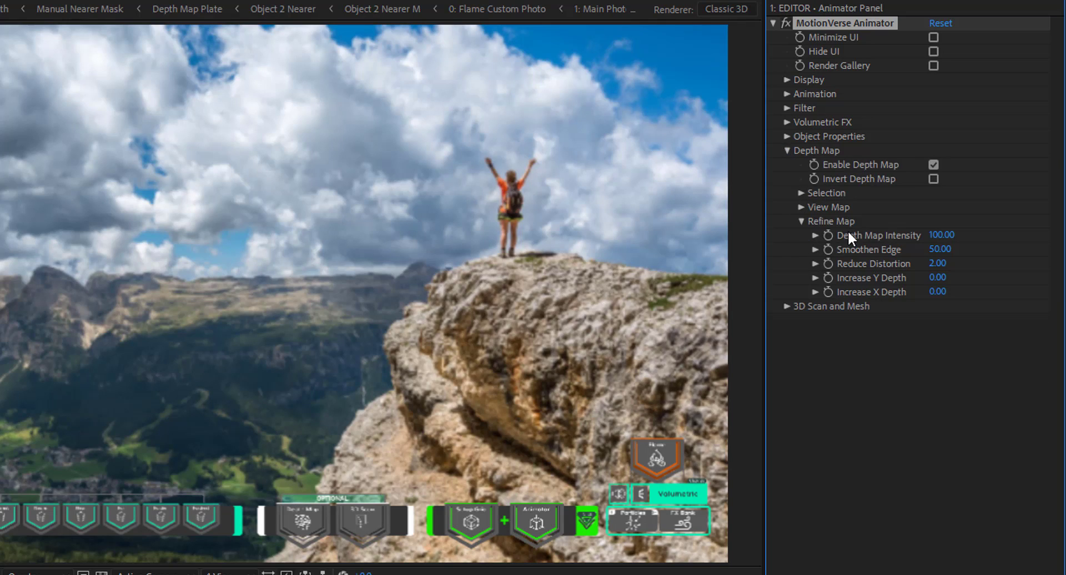
Expand the Animate Camera settings and start keyframing Zoom Lens, Camera Pan and Tilt, and Wide Angle at 0 seconds.
click(787, 94)
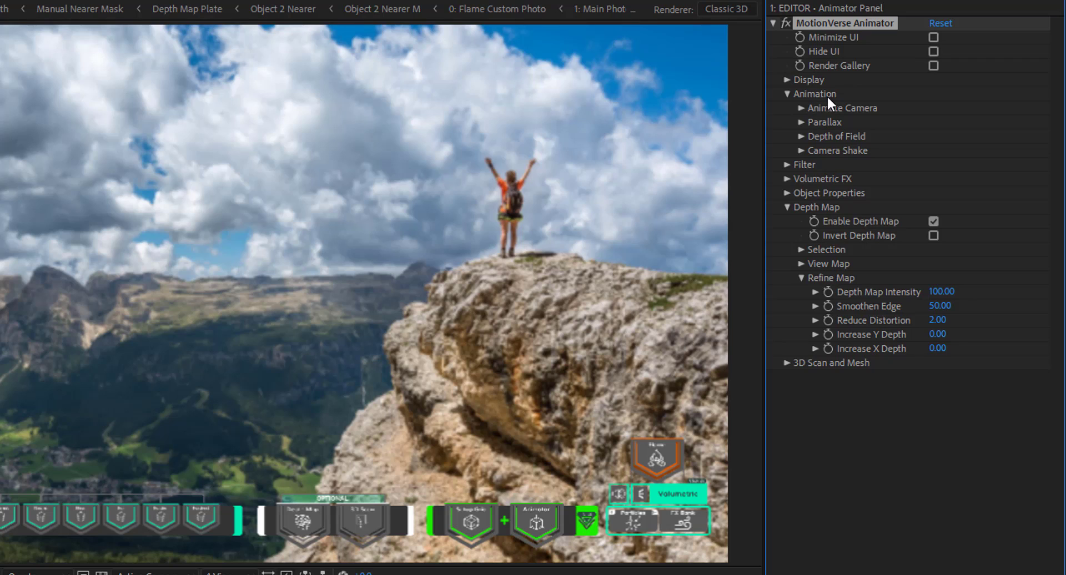
click(798, 108)
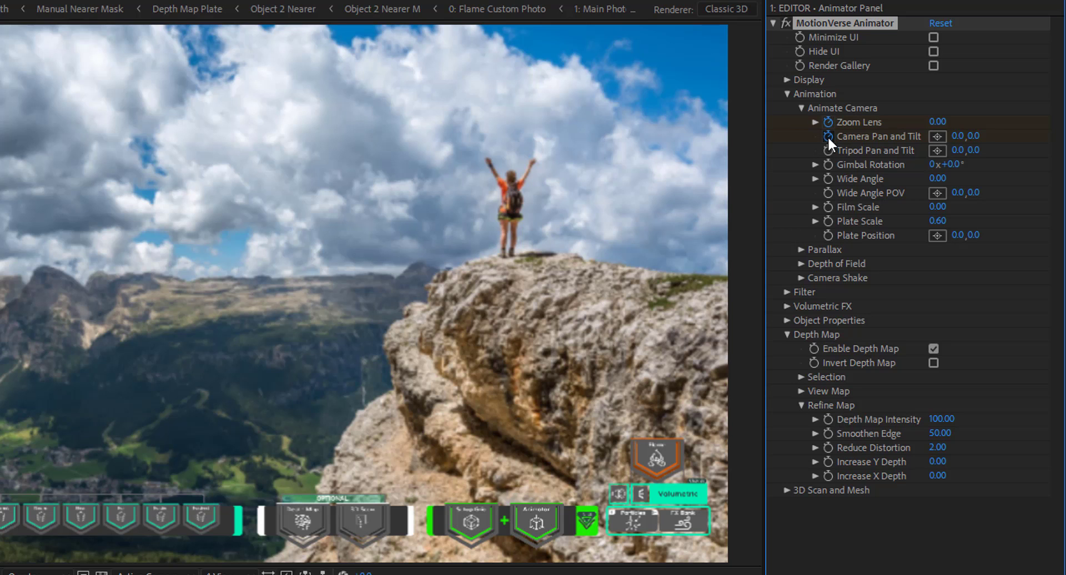
click(829, 178)
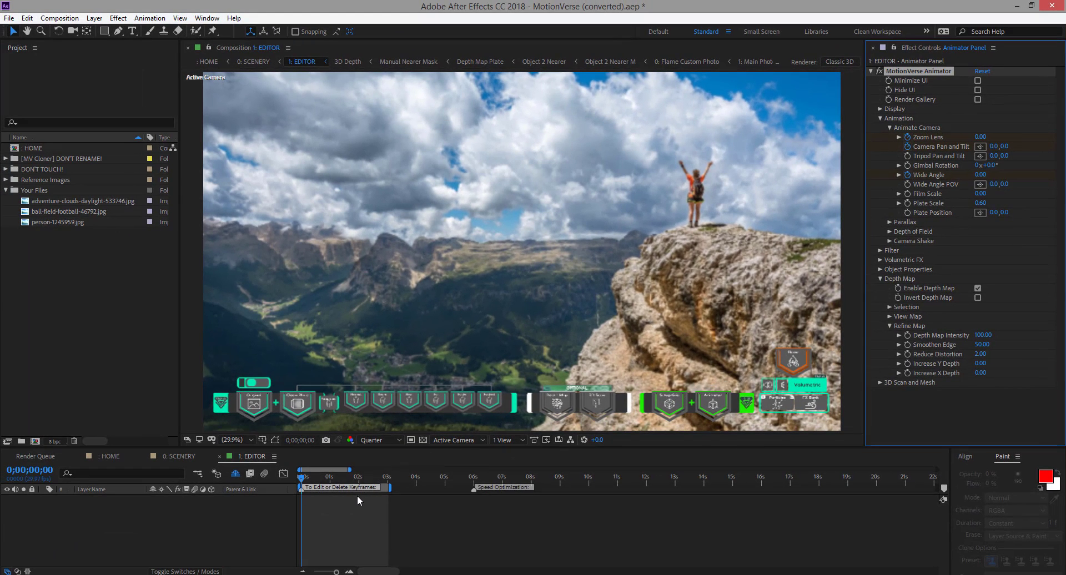
At 3 seconds, set Camera Pan and Tilt to 54, -16, with the template's interface minimized.
key(k)
click(899, 137)
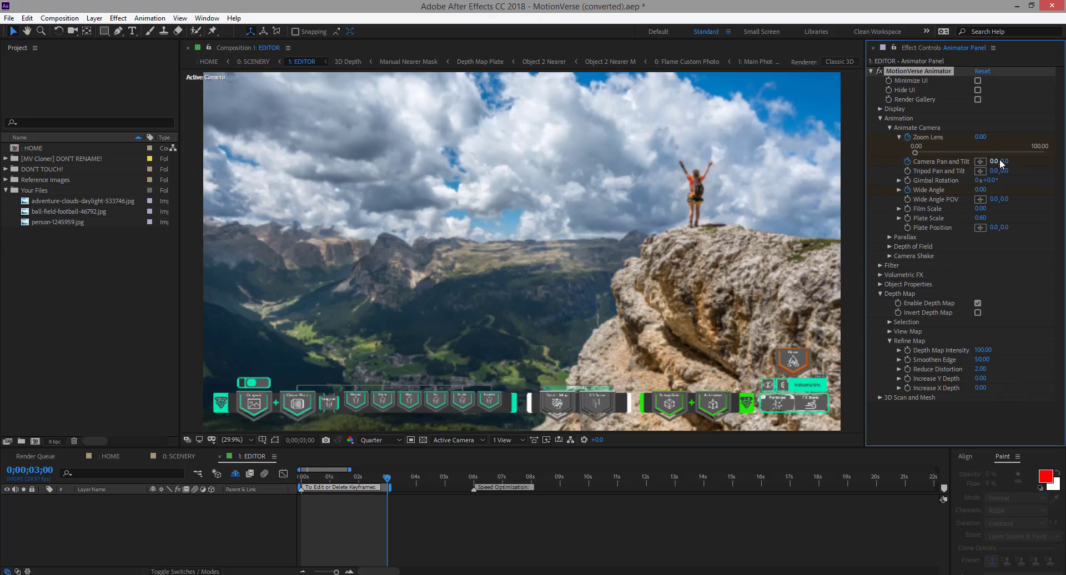
drag(996, 164, 1012, 163)
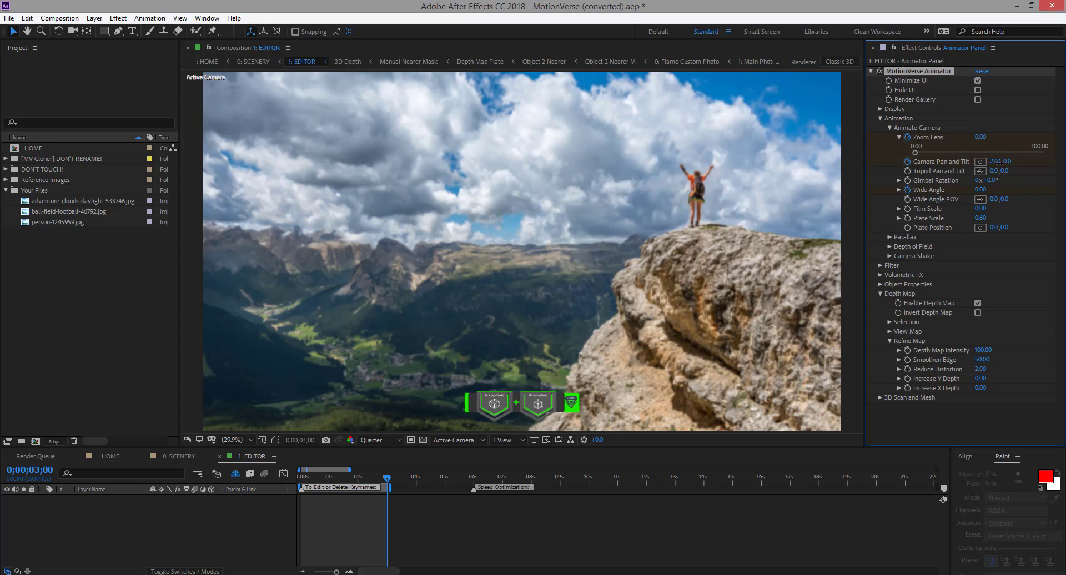
drag(1000, 161, 1015, 163)
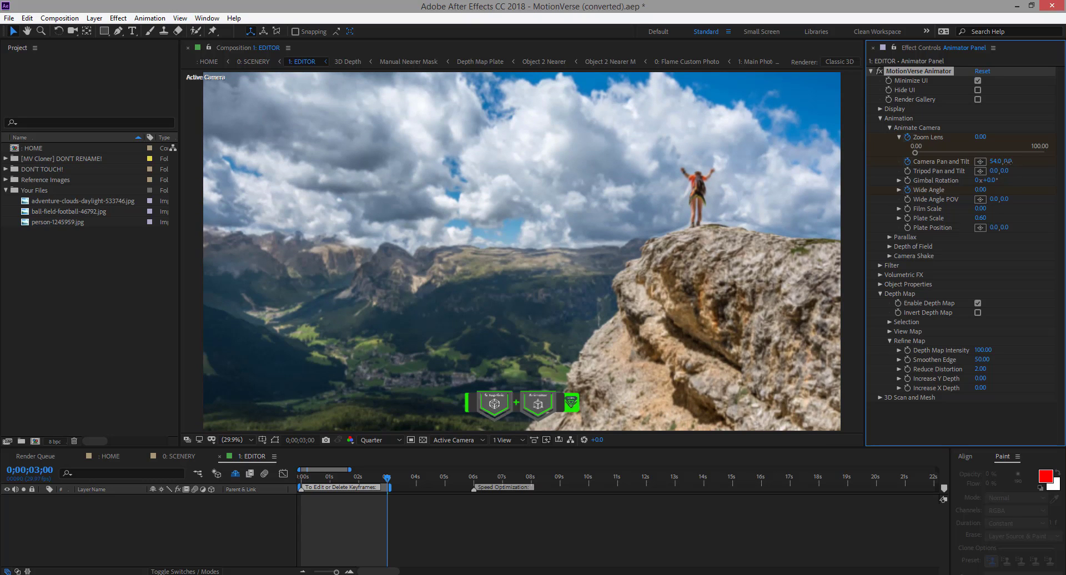
drag(1007, 161, 1000, 161)
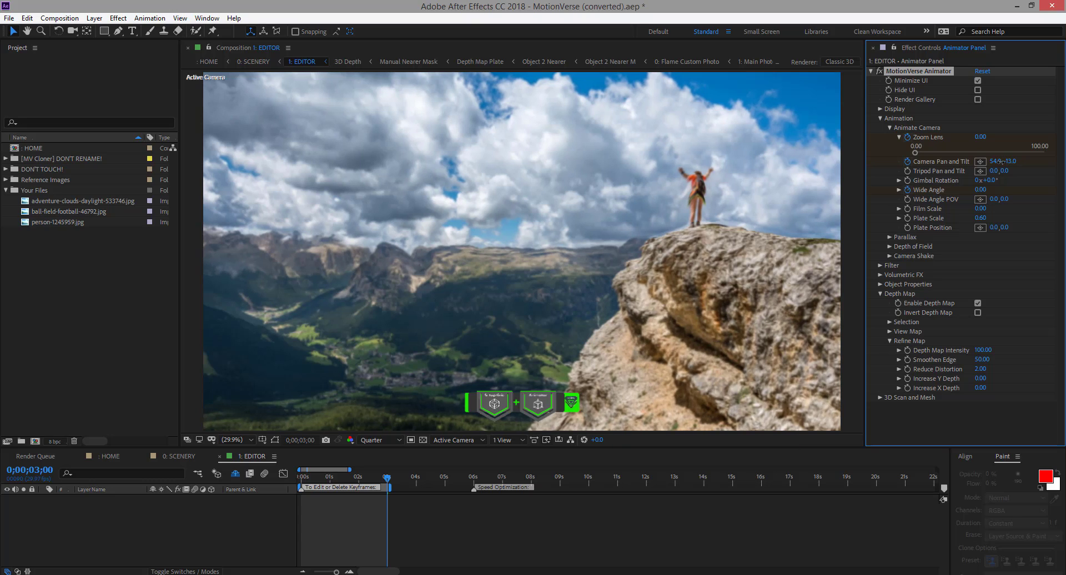
drag(998, 162, 997, 161)
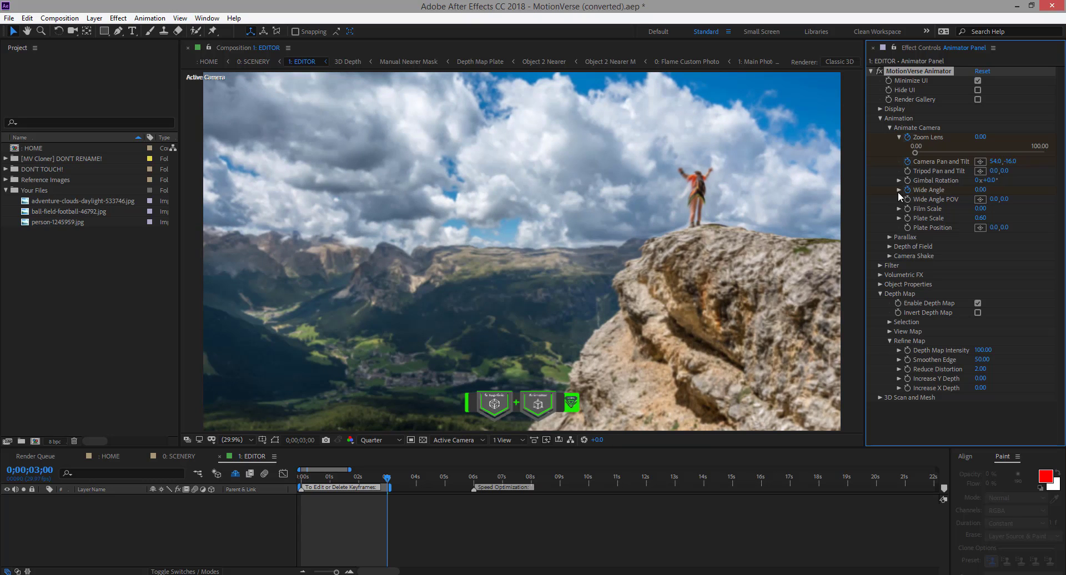
Set Wide Angle to 26.61 and Zoom Lens to 13.30 at 3 seconds.
click(899, 190)
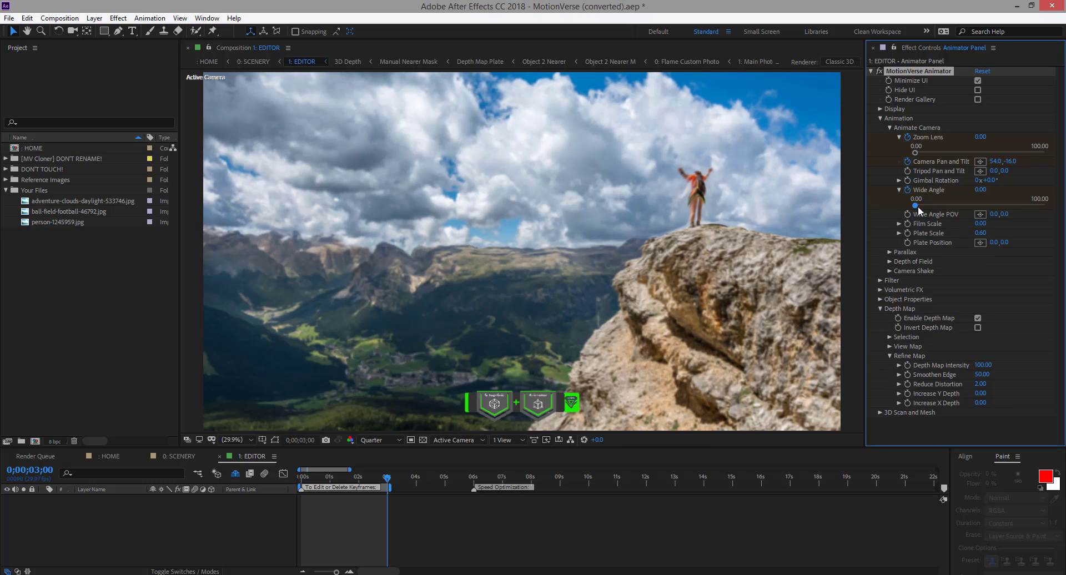
drag(921, 205, 949, 206)
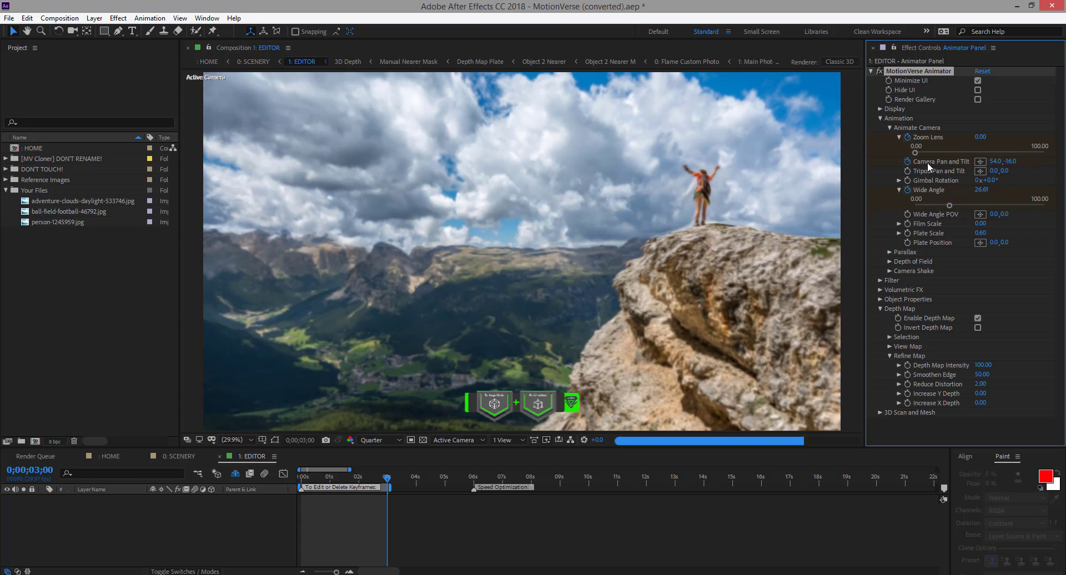
drag(918, 156, 931, 156)
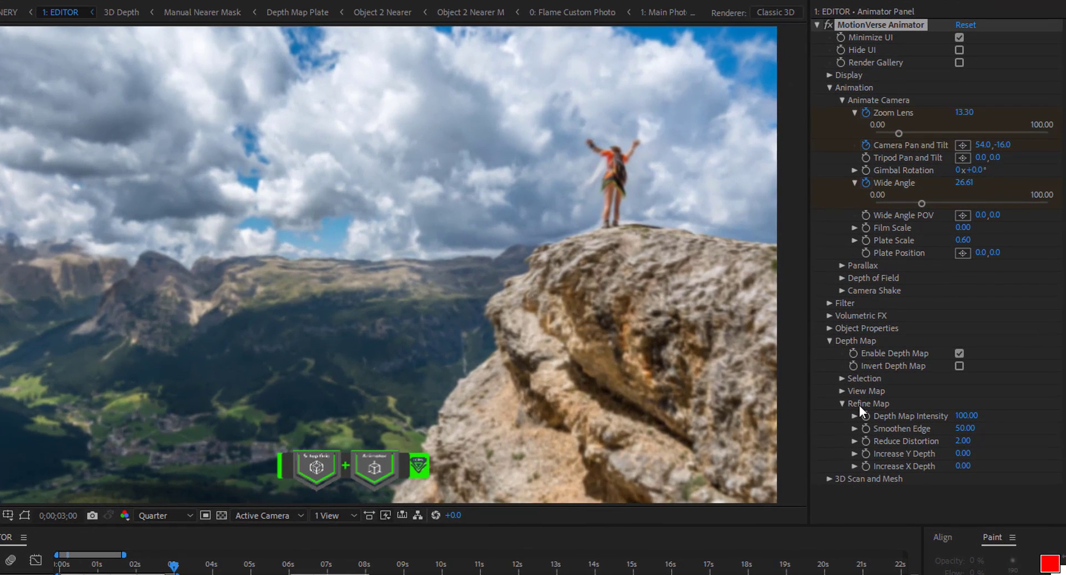
Adjust the depth map's Smoothen Edge refinement to 55.36.
click(855, 429)
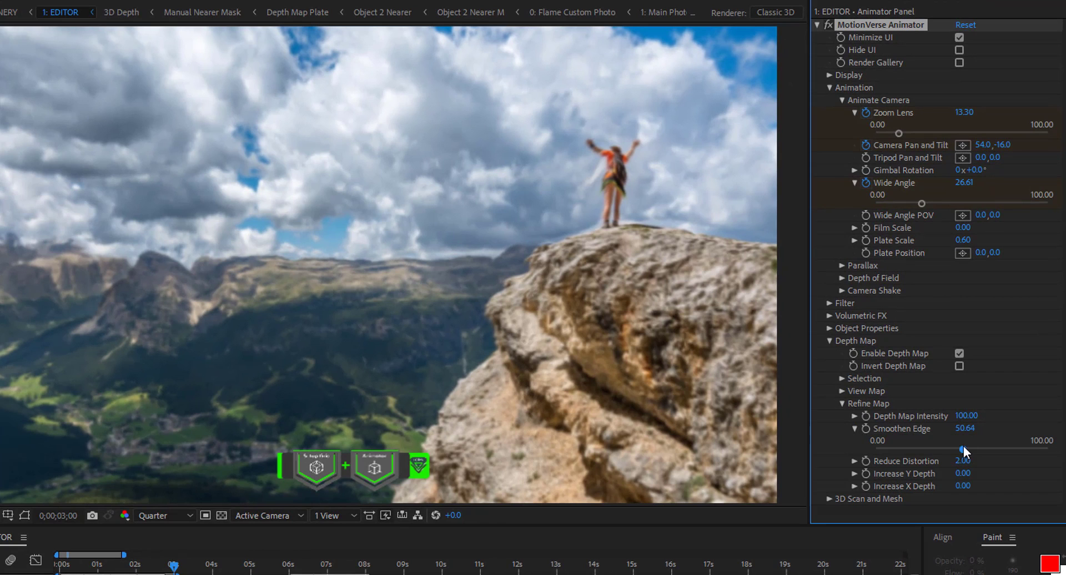
drag(963, 447, 984, 453)
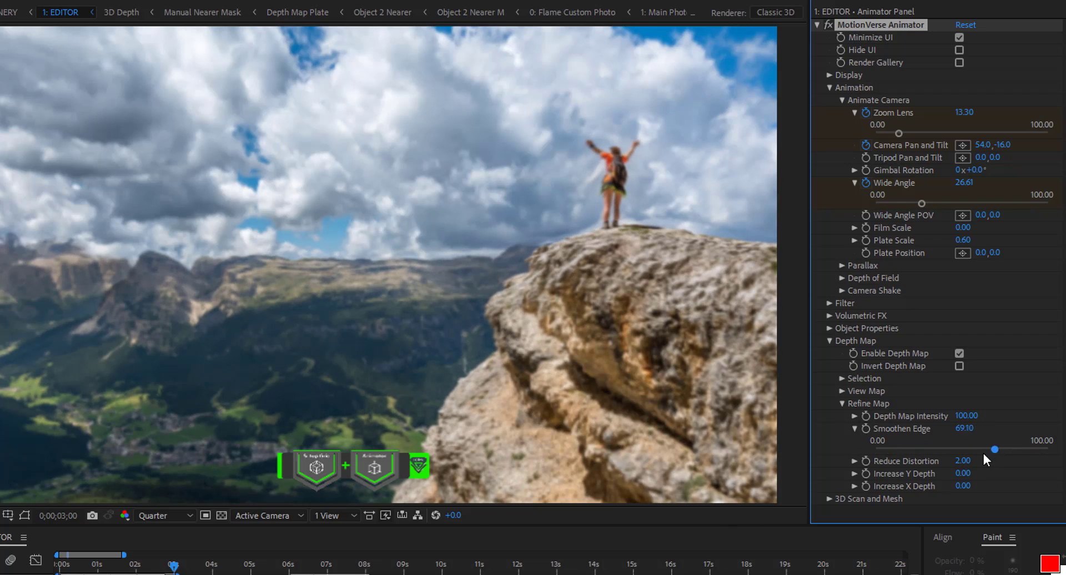
drag(917, 453, 970, 452)
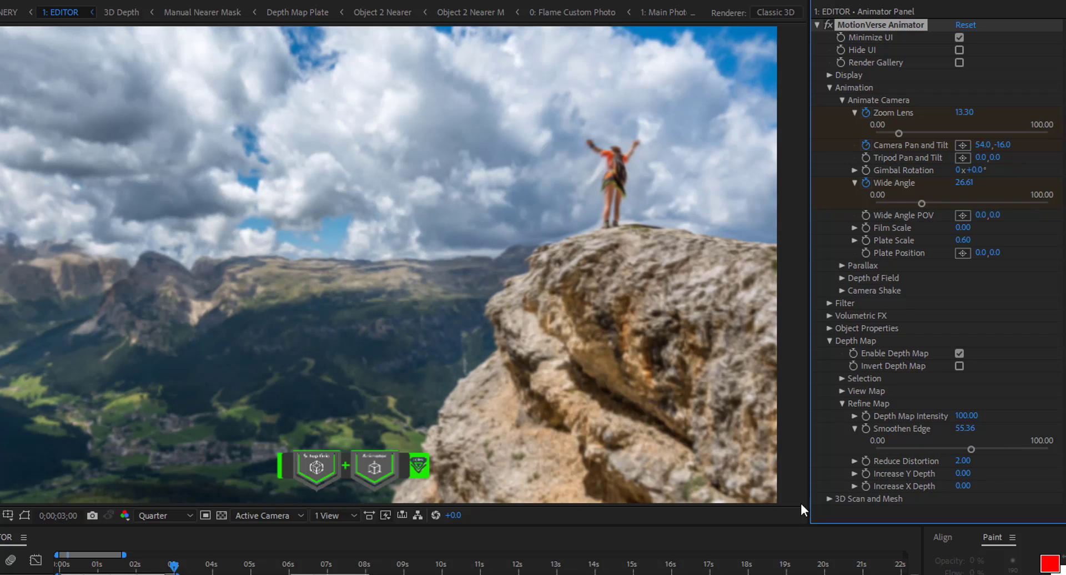
Preview the cliff photo's camera animation from 0 seconds.
drag(70, 564, 59, 565)
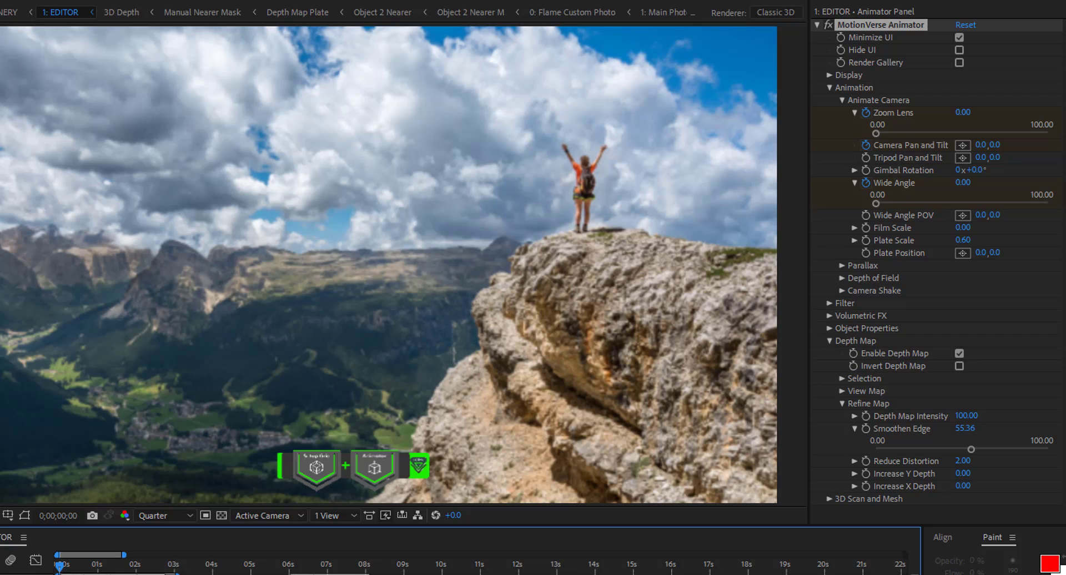
key(space)
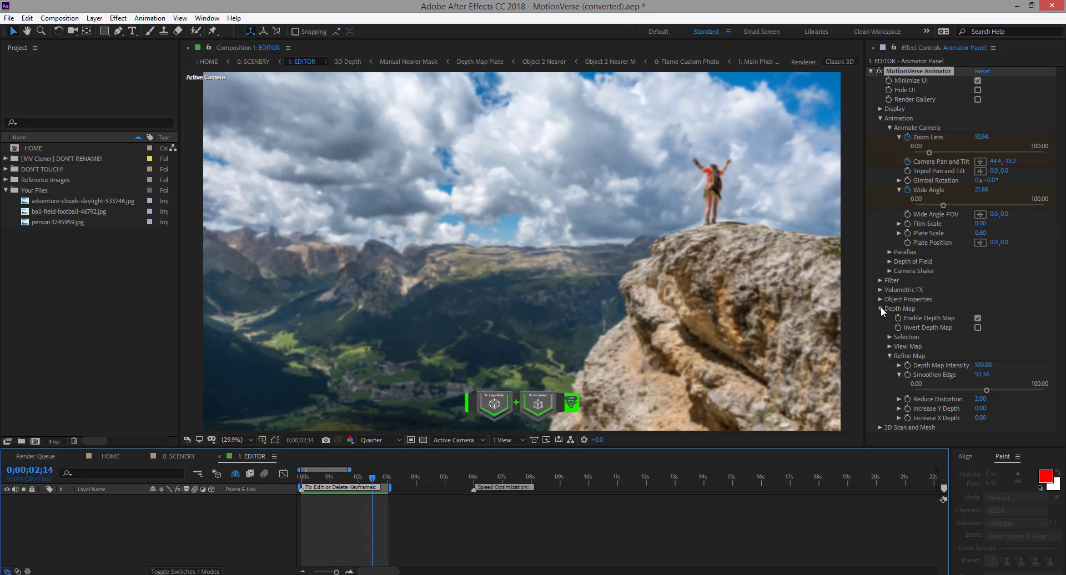
Restore the template's full interface and enable Fog in the FX Bank.
click(880, 309)
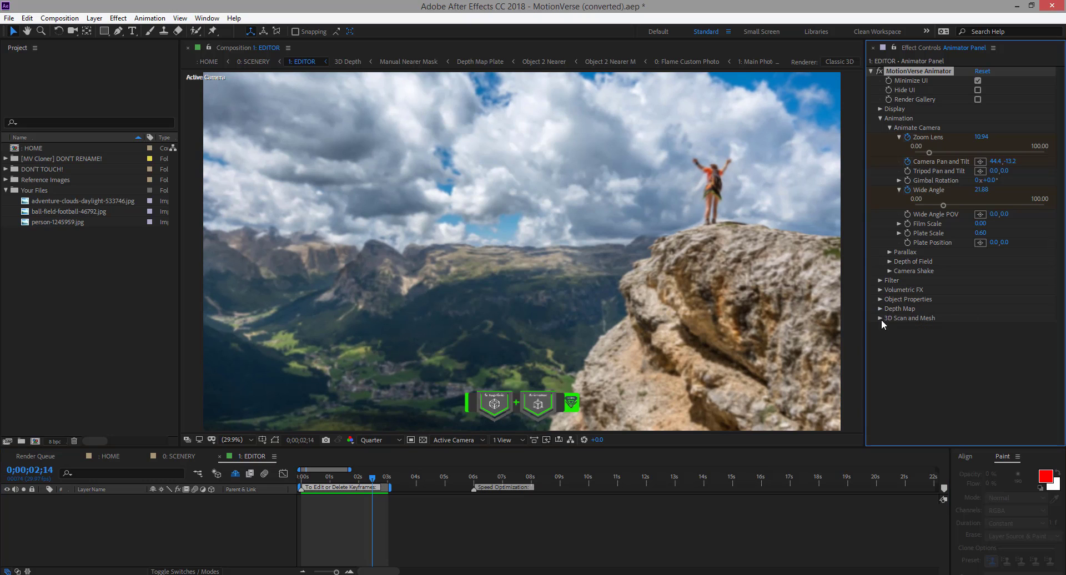
click(977, 81)
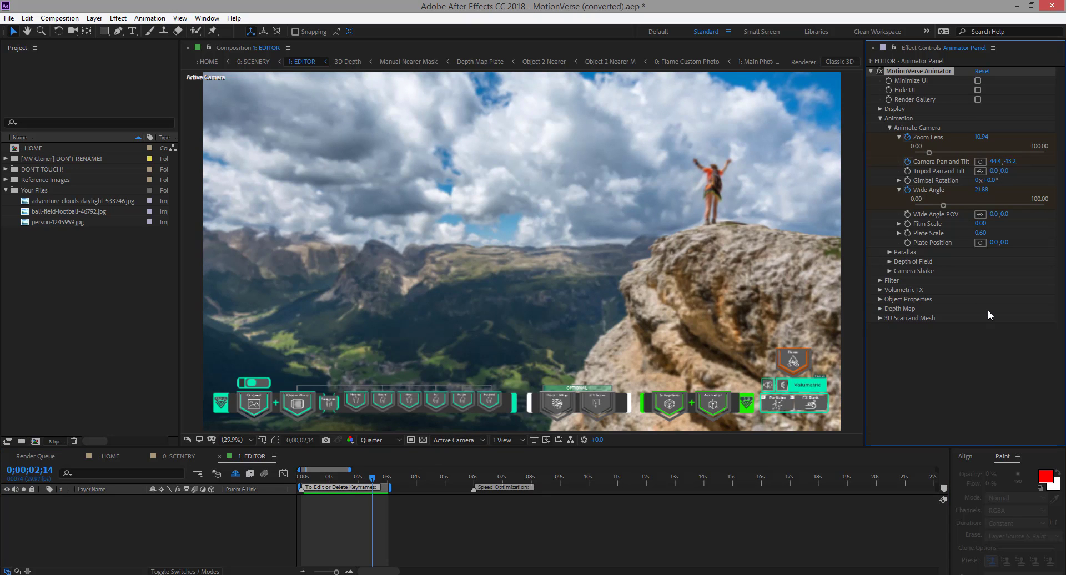
click(813, 405)
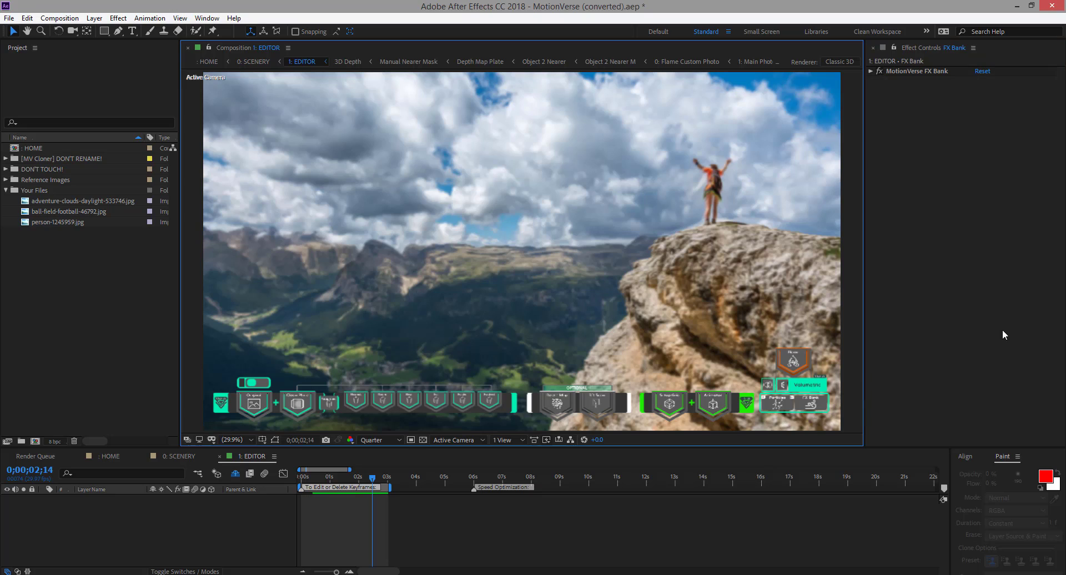
click(872, 71)
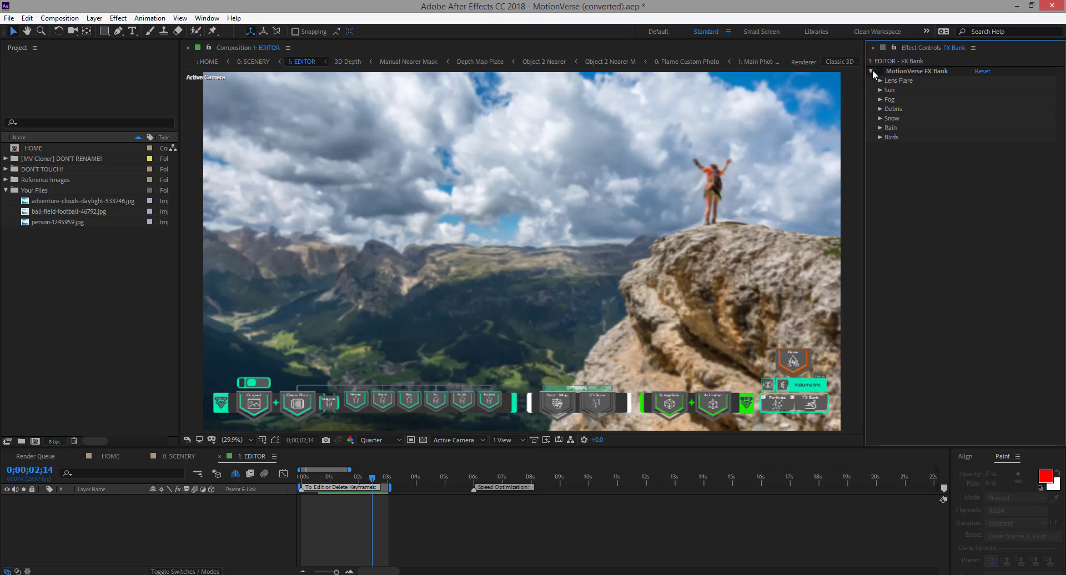
click(879, 99)
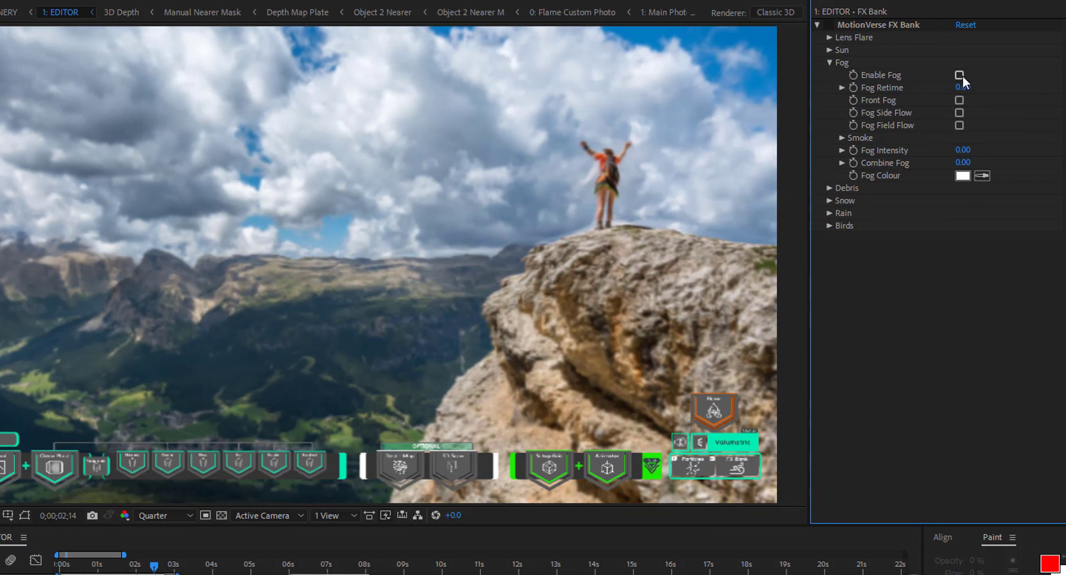
click(962, 76)
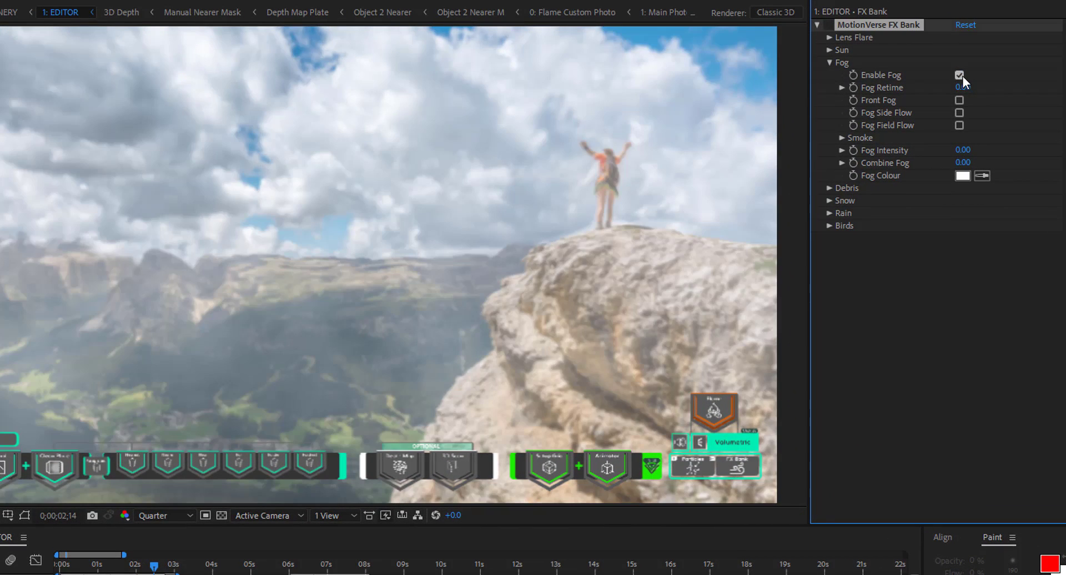
key(space)
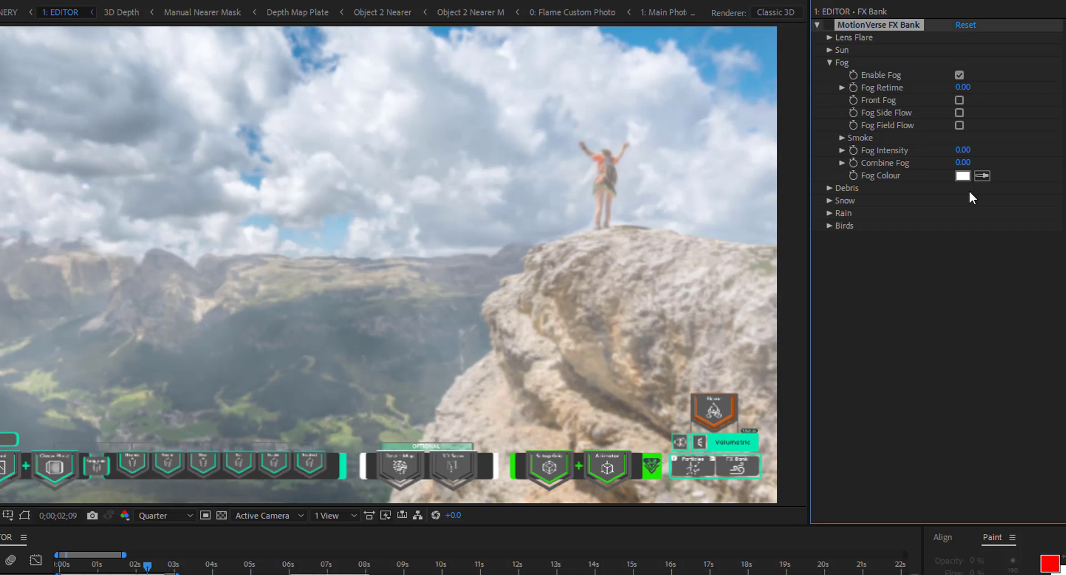
Set the Fog Intensity to -125.28.
click(842, 150)
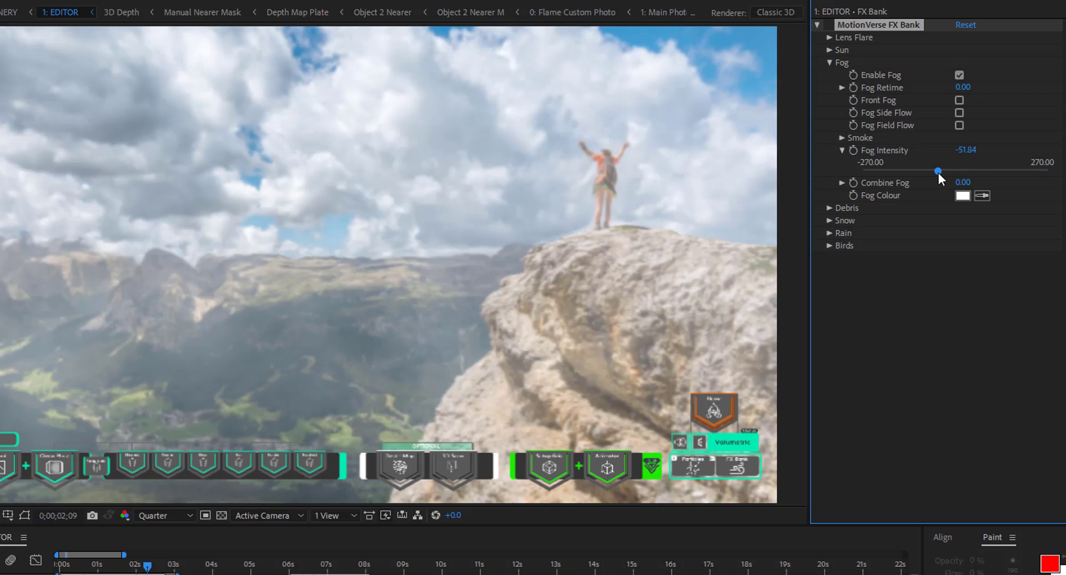
drag(938, 172, 913, 172)
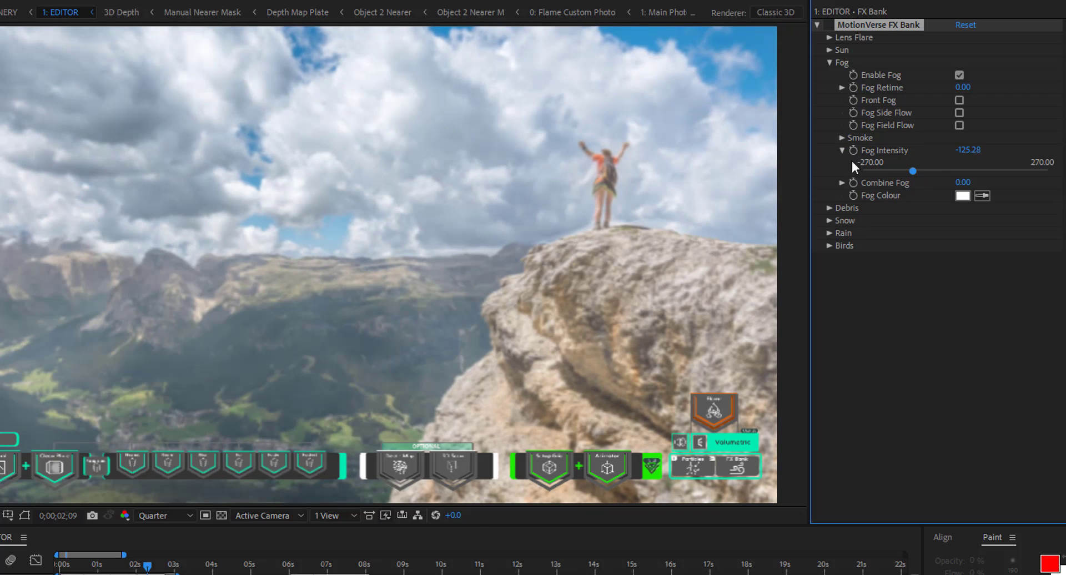
click(830, 62)
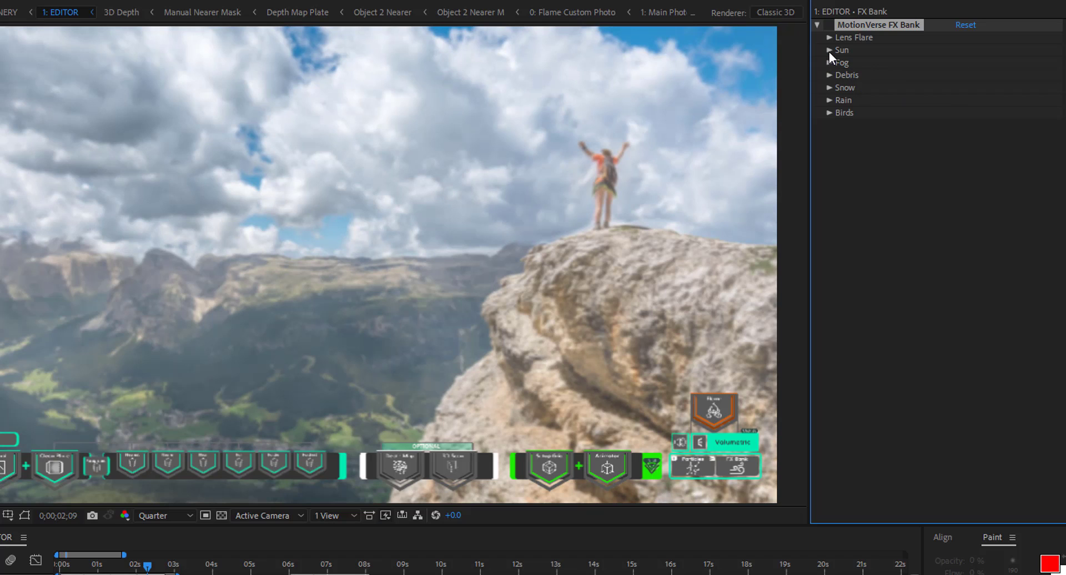
Set Sun Visibility to Sun Front and place the 2D sun at position 1000, -460.
click(829, 50)
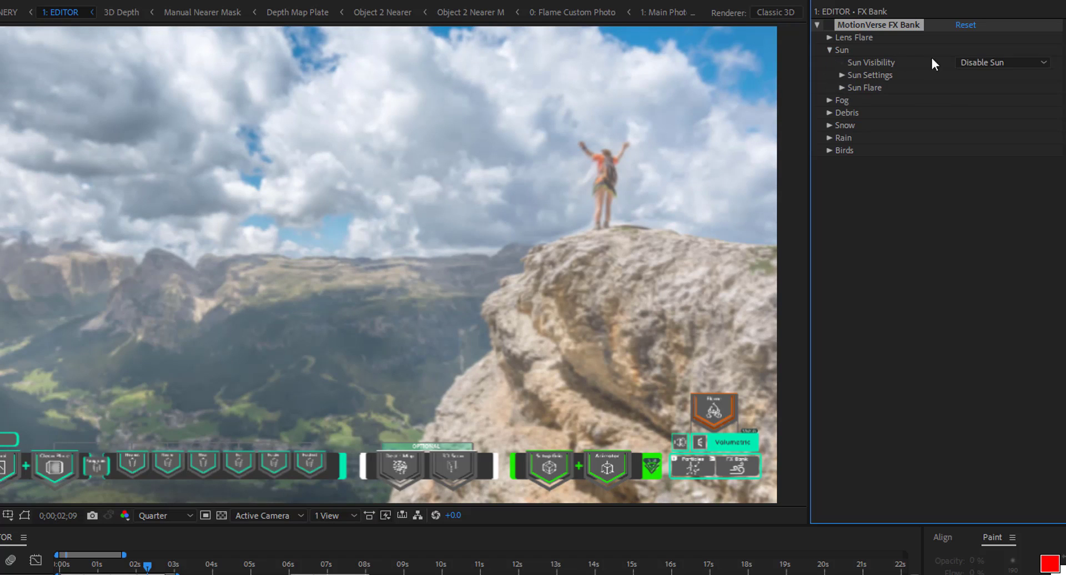
click(989, 62)
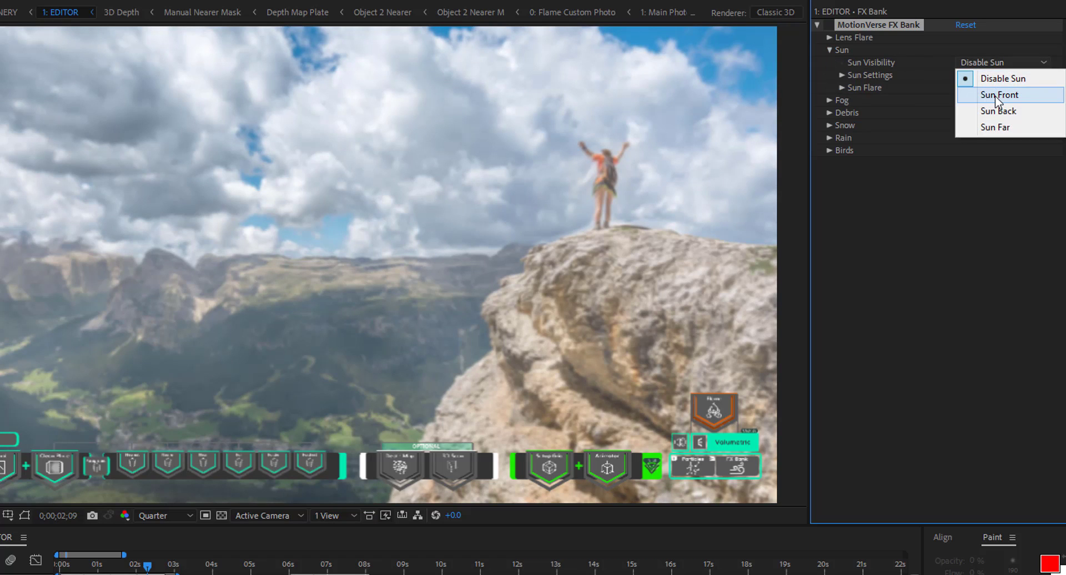
click(996, 95)
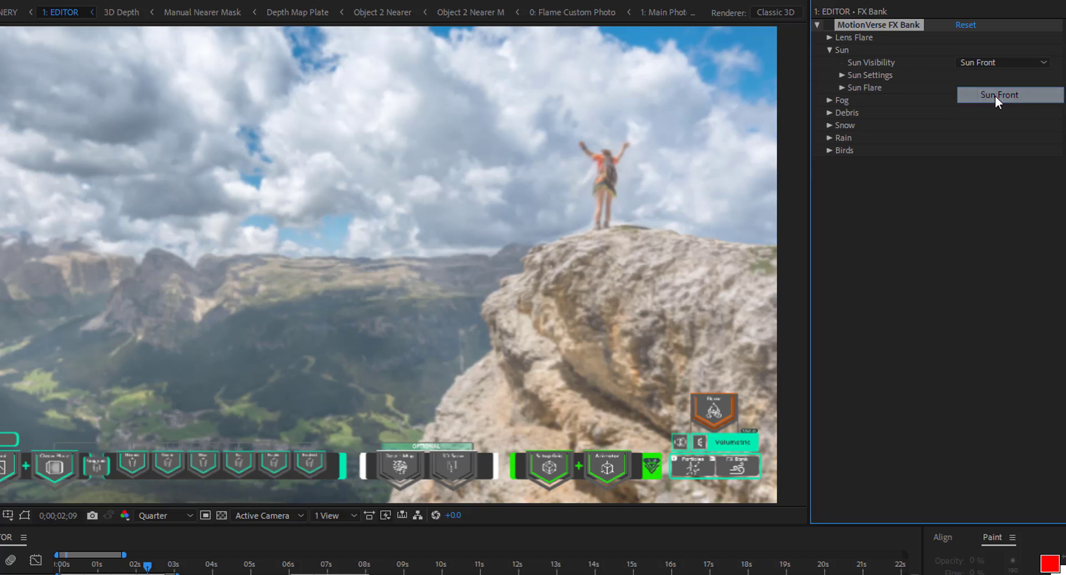
click(843, 77)
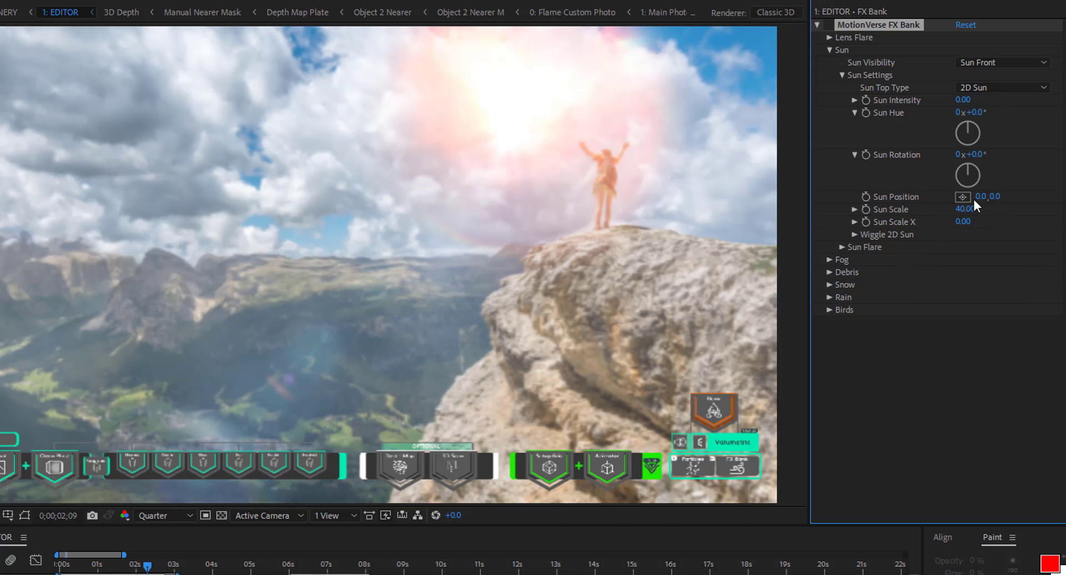
mouse_move(980, 198)
mouse_down()
mouse_move(1054, 197)
mouse_move(944, 206)
mouse_move(967, 208)
mouse_up()
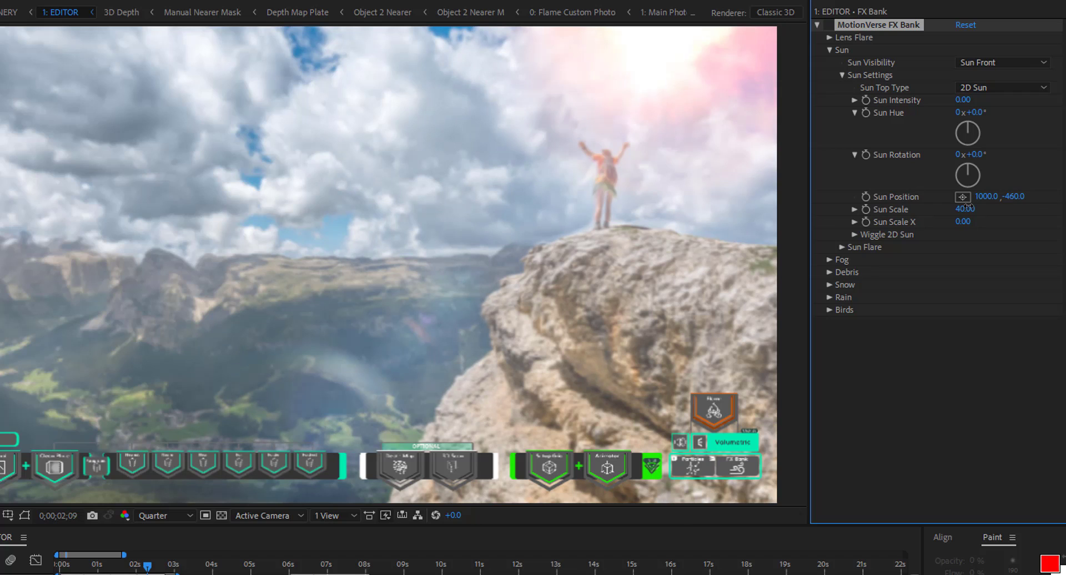
click(817, 25)
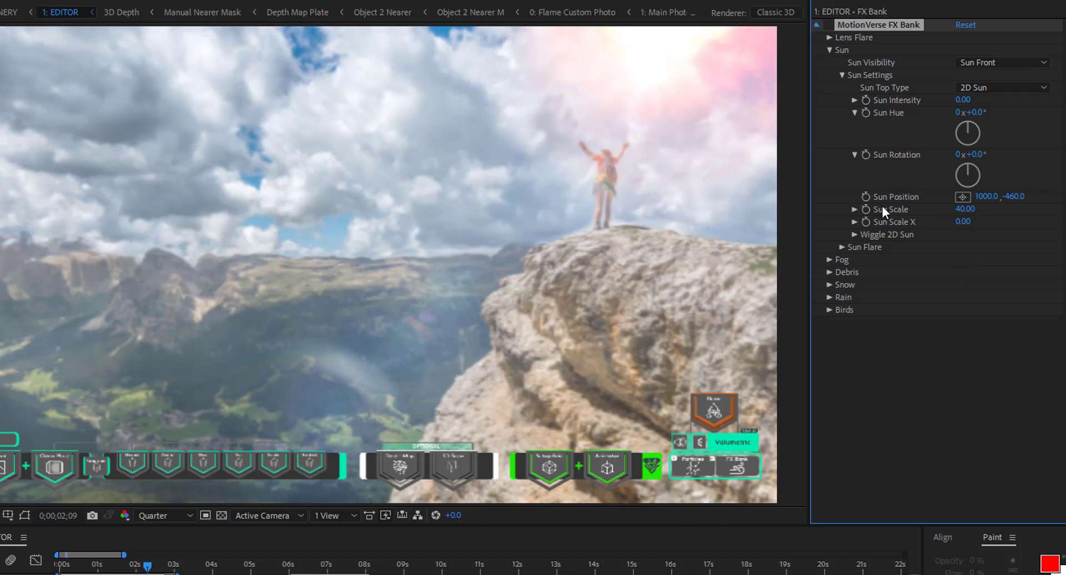
Activate the Colour Grade filter in the MotionVerse Animator settings.
click(614, 465)
click(829, 90)
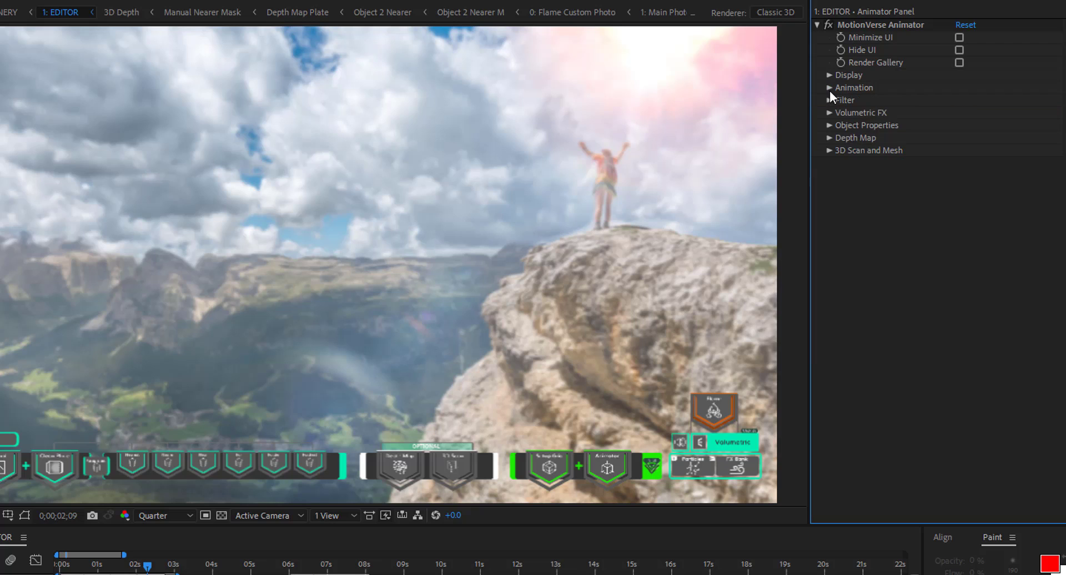
click(828, 100)
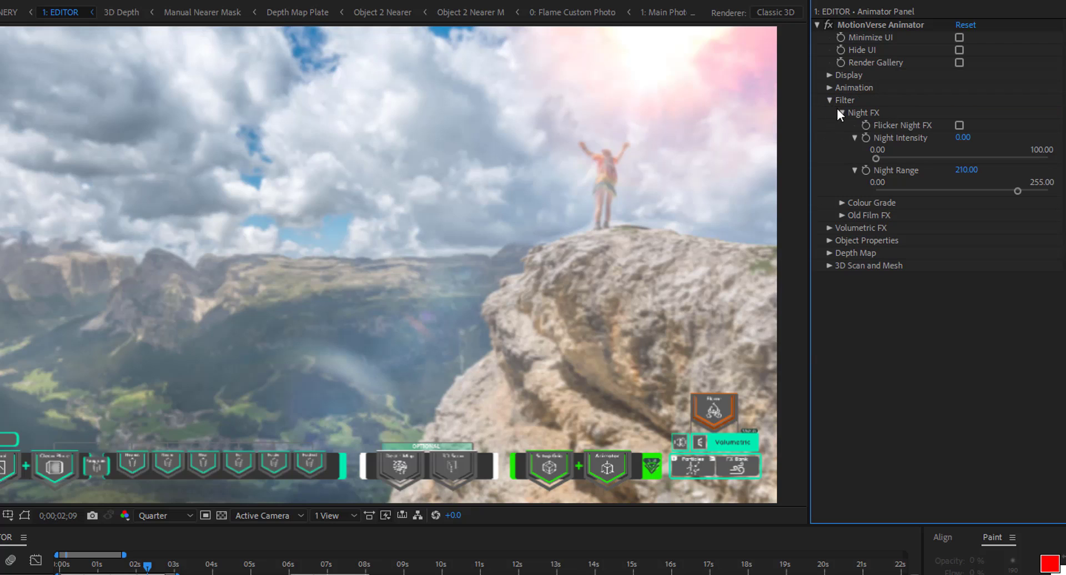
click(841, 113)
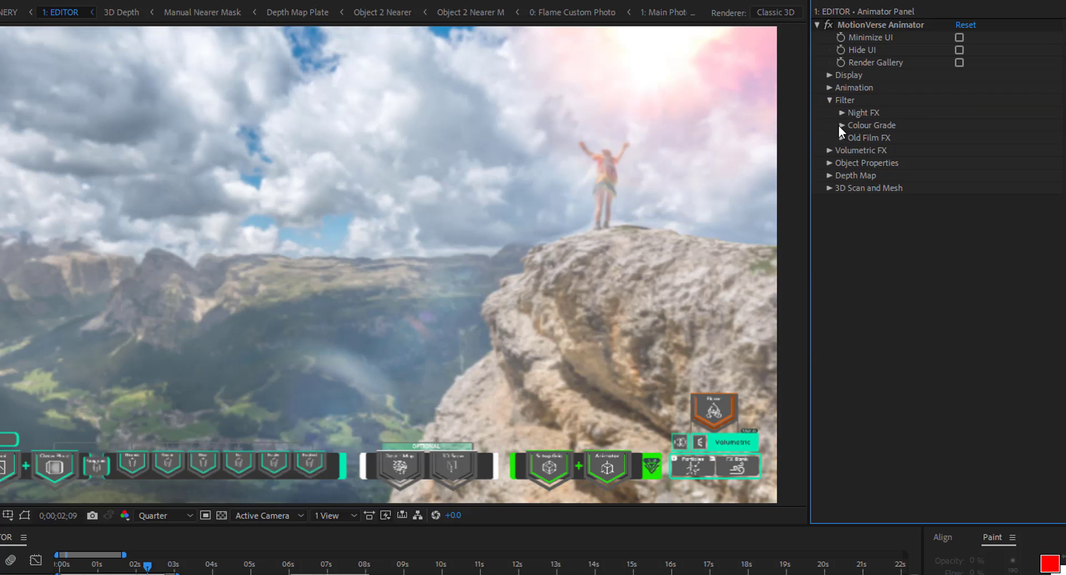
click(839, 125)
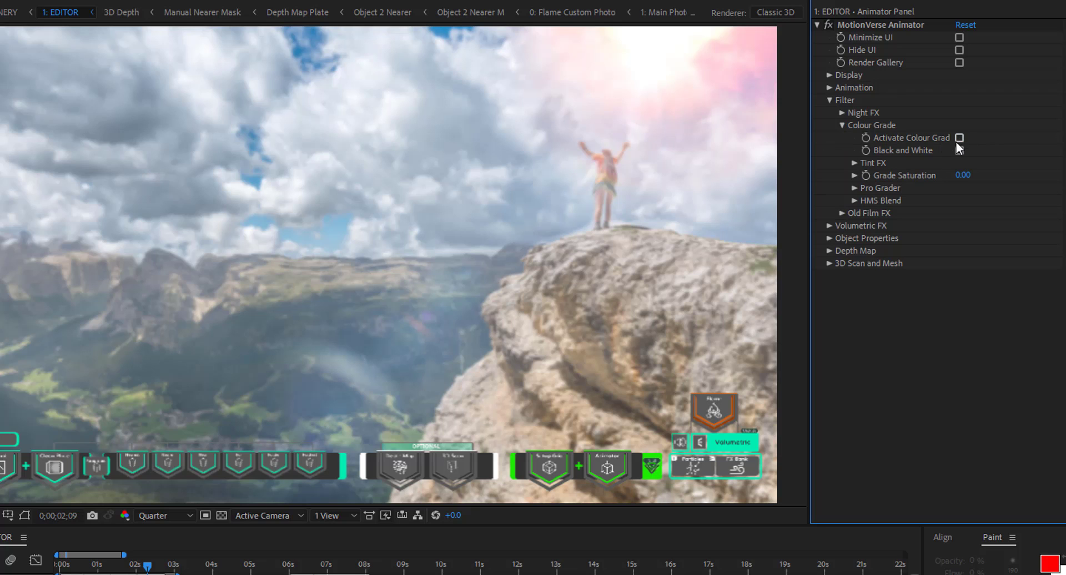
click(958, 138)
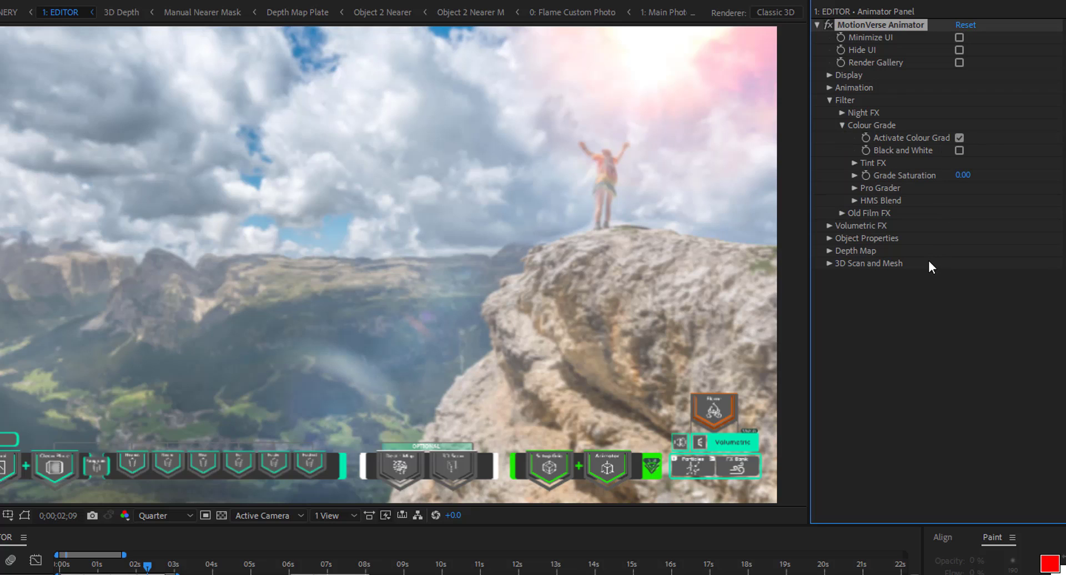
In the Pro Grader, set Shadow Red to -5.53 and Shadow Green to -27.64.
click(853, 188)
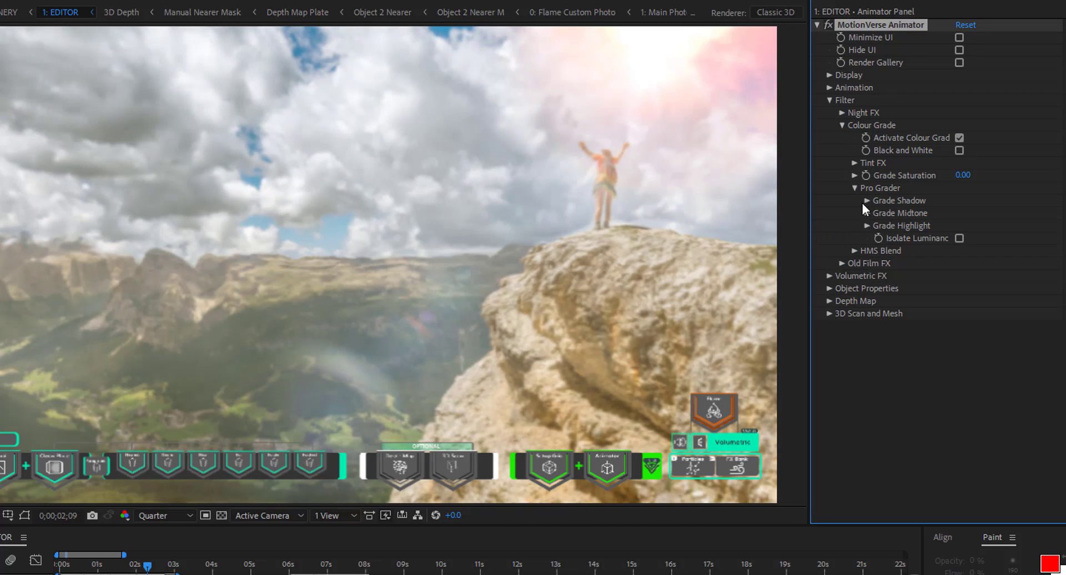
click(865, 201)
click(879, 213)
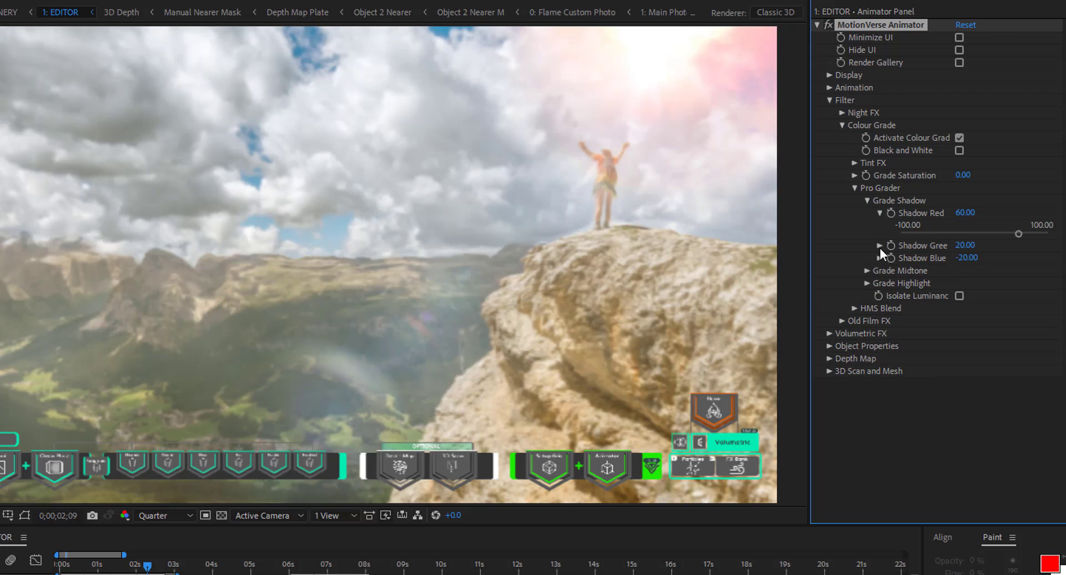
click(879, 245)
click(879, 278)
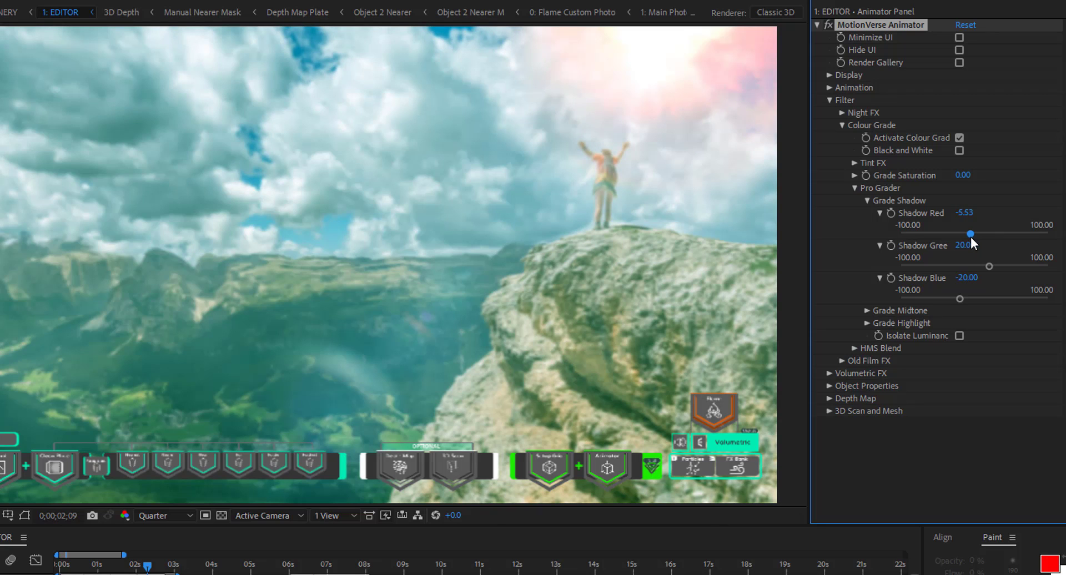
drag(979, 266, 957, 268)
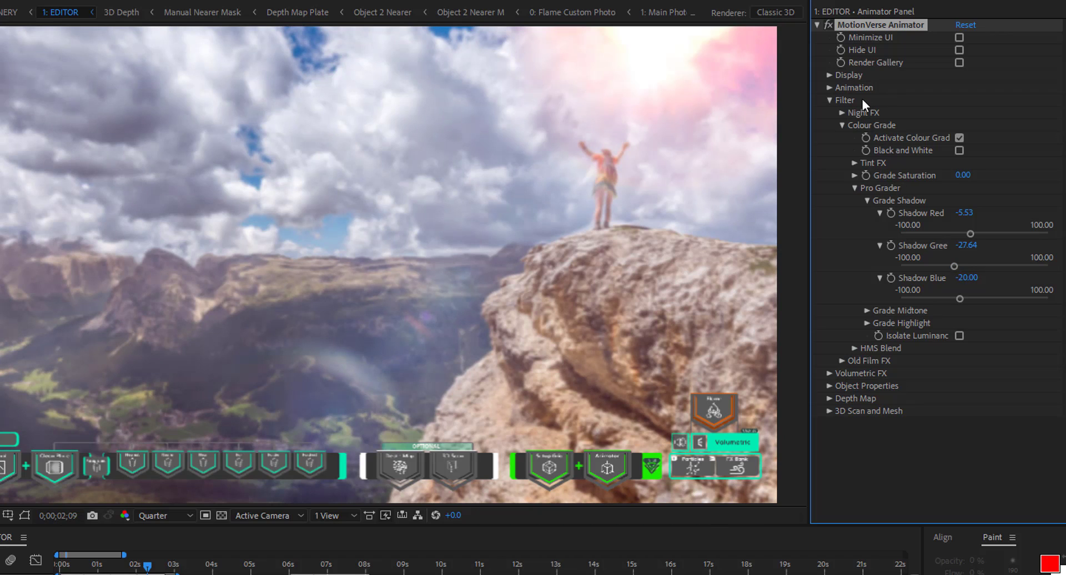
click(829, 101)
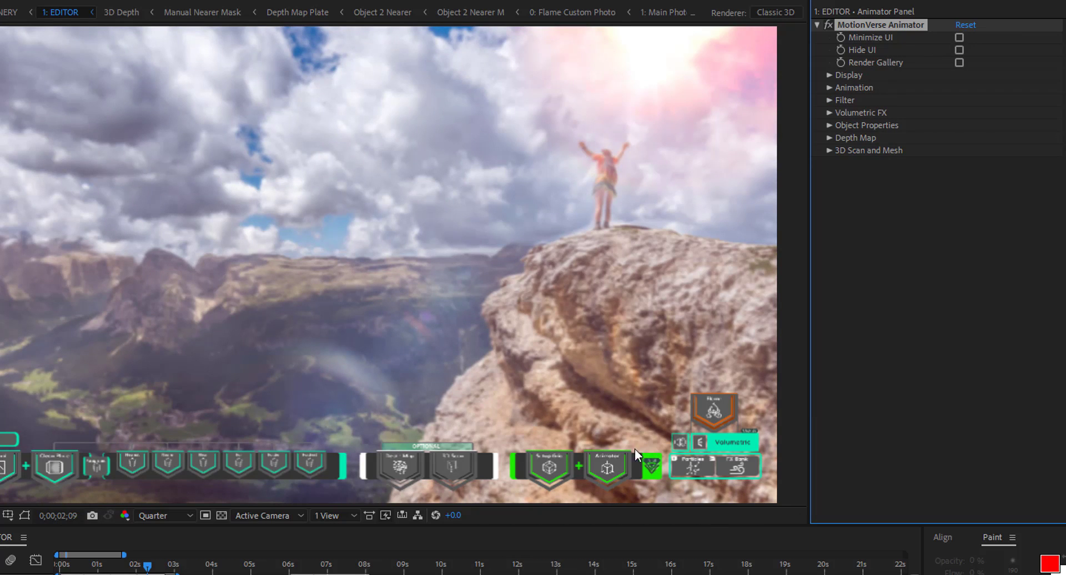
Keyframe the FX Bank's Sun Rotation from 0° at 0 seconds to 8° at 3 seconds.
click(742, 463)
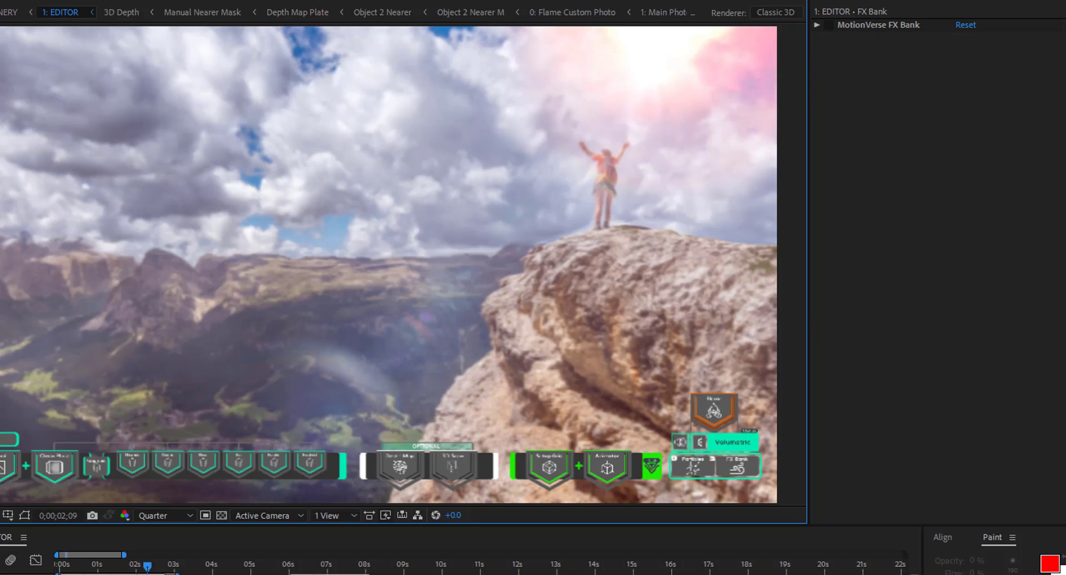
click(816, 26)
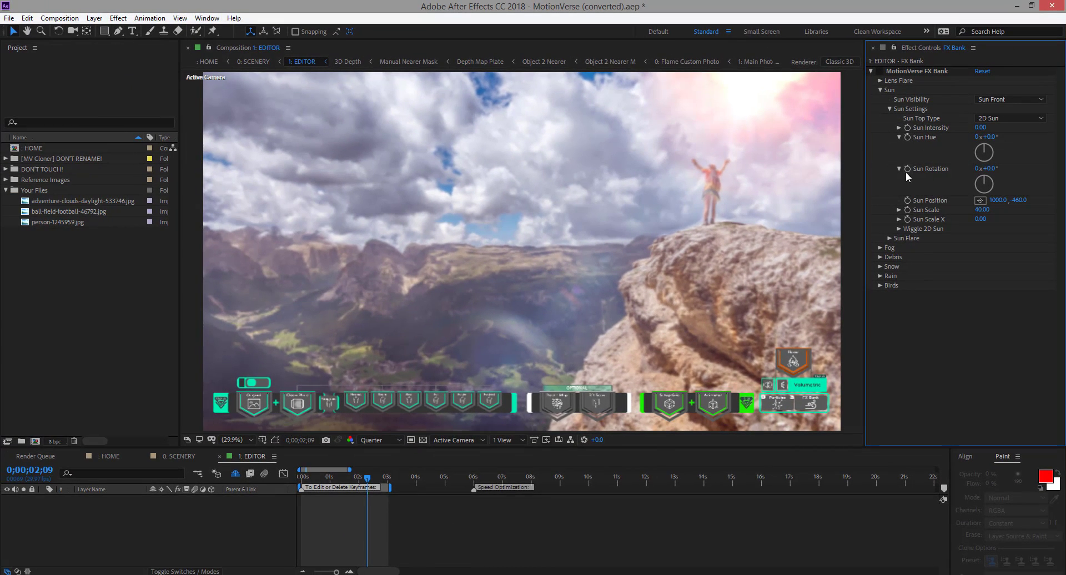
key(Home)
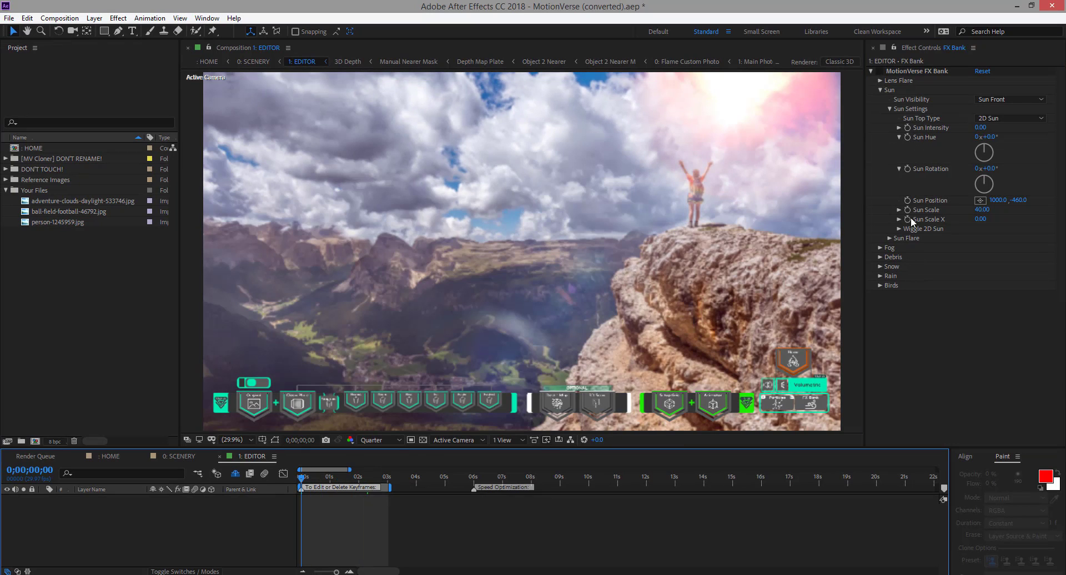
click(908, 168)
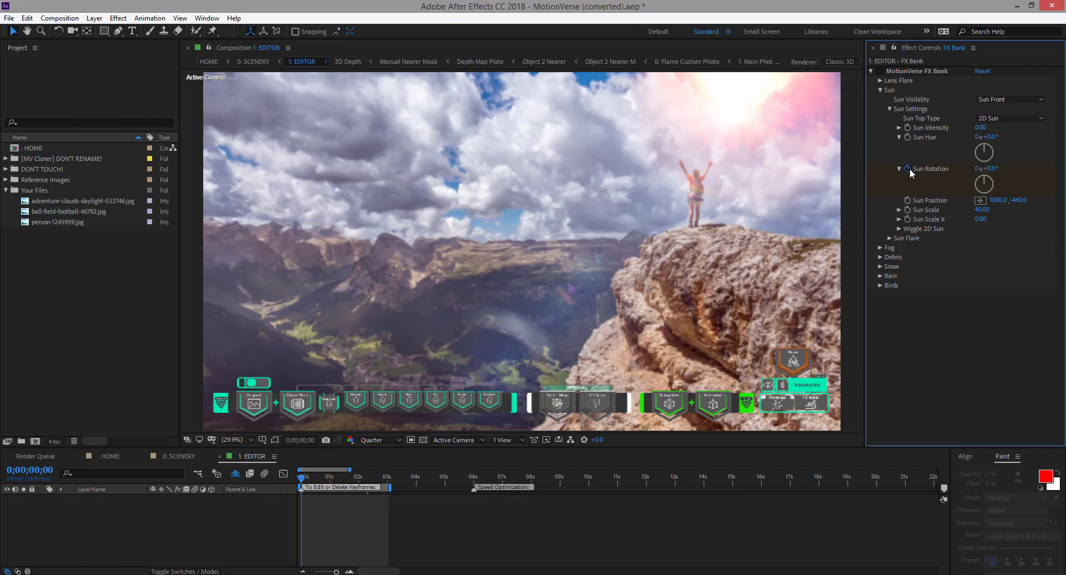
key(k)
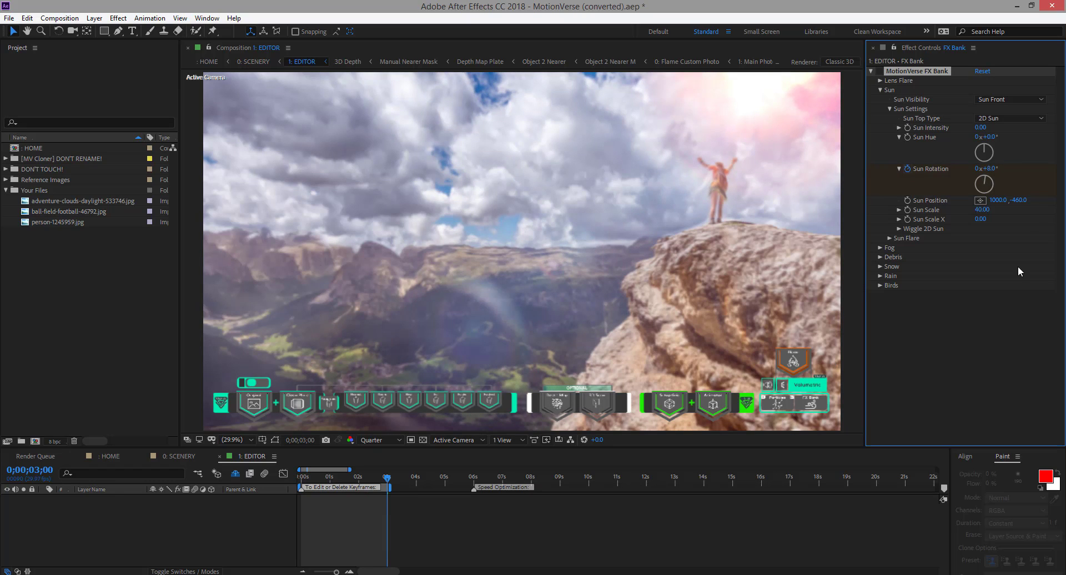
click(871, 72)
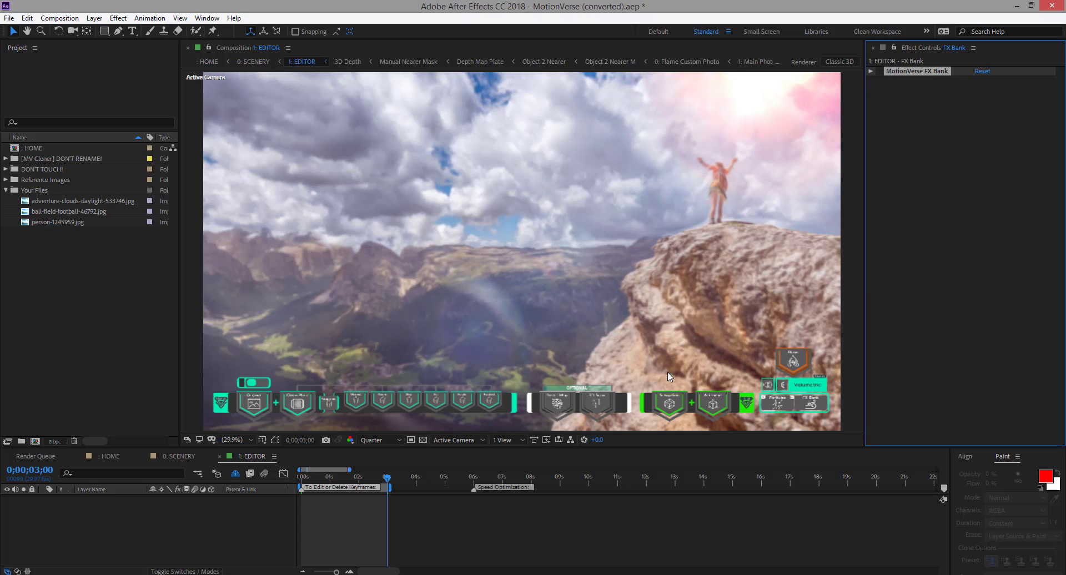
Minimize the template's interface through the MotionVerse Animator settings.
click(710, 403)
click(978, 81)
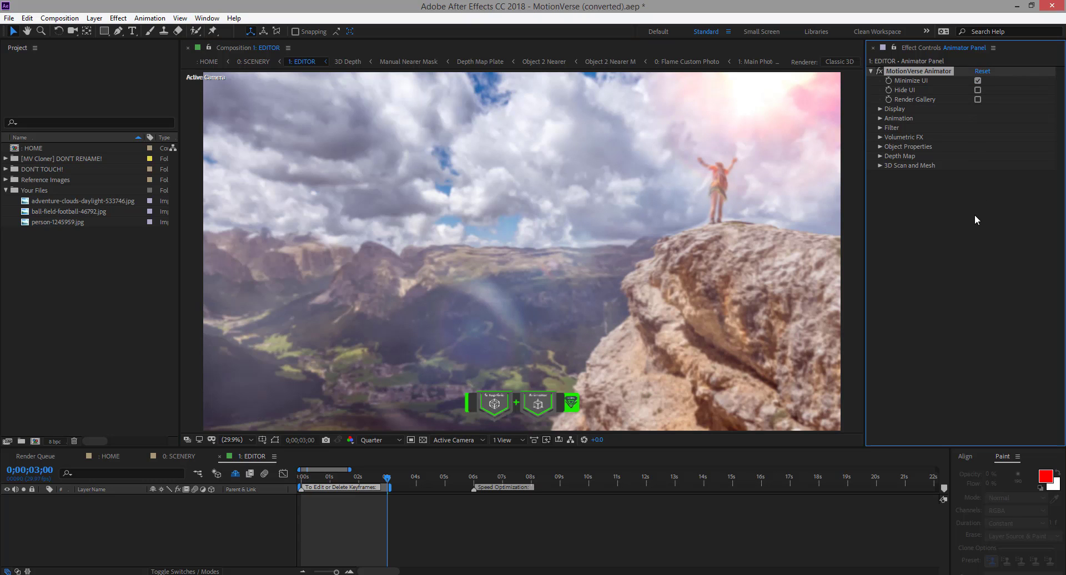
Preview the finished cliff animation in the EDITOR composition.
key(space)
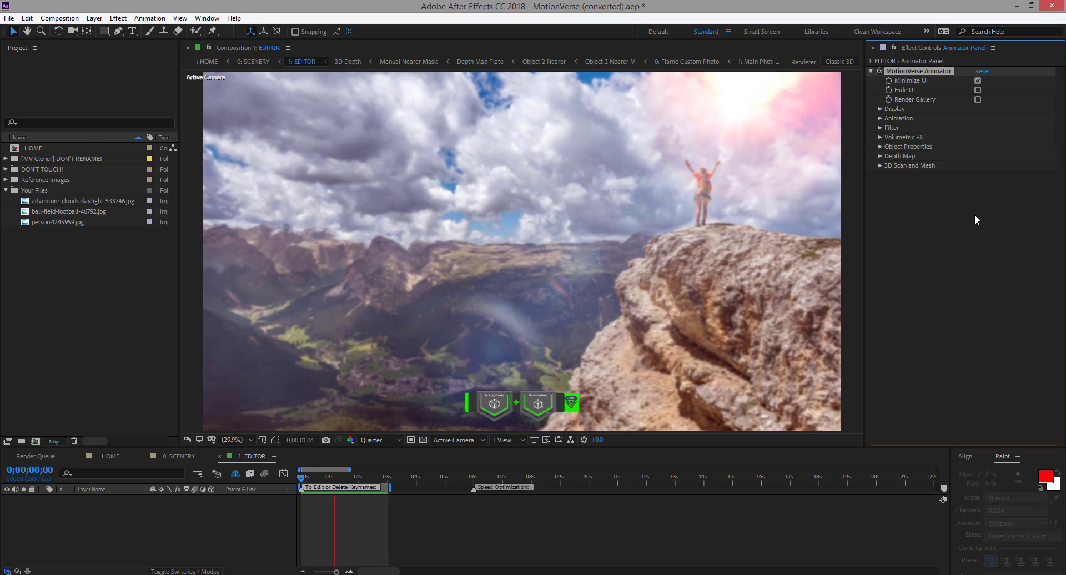
click(215, 535)
Open the Render Gallery through the SCENERY composition's Export option and set its preview resolution to Half.
click(188, 454)
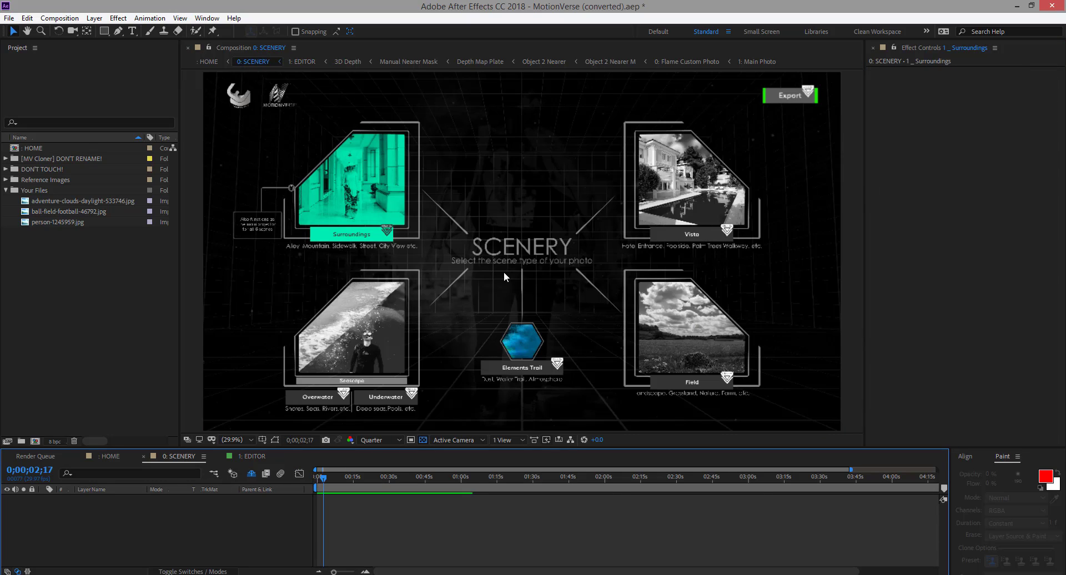
double_click(789, 94)
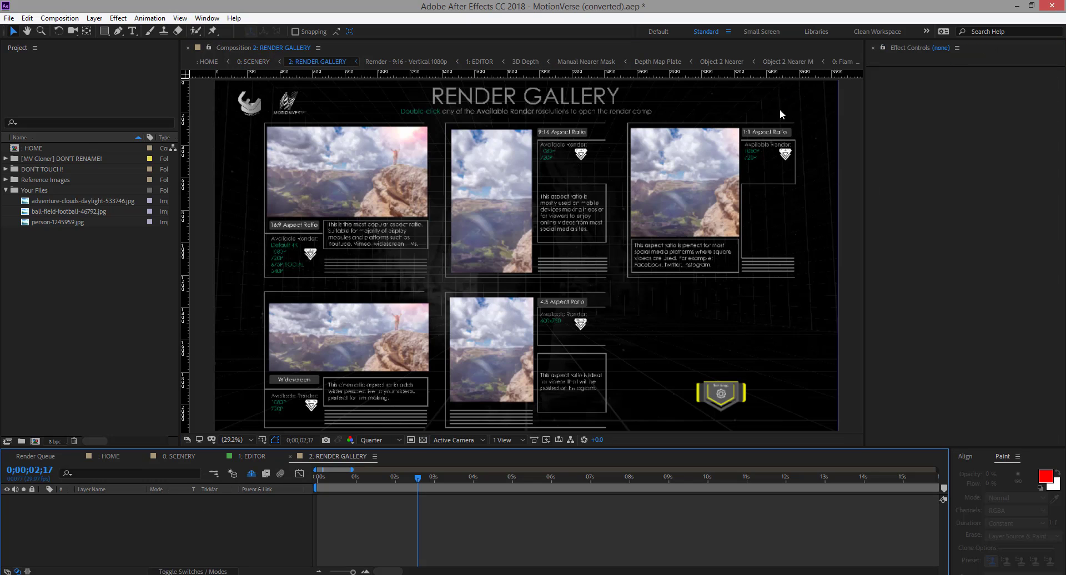
click(370, 440)
click(378, 477)
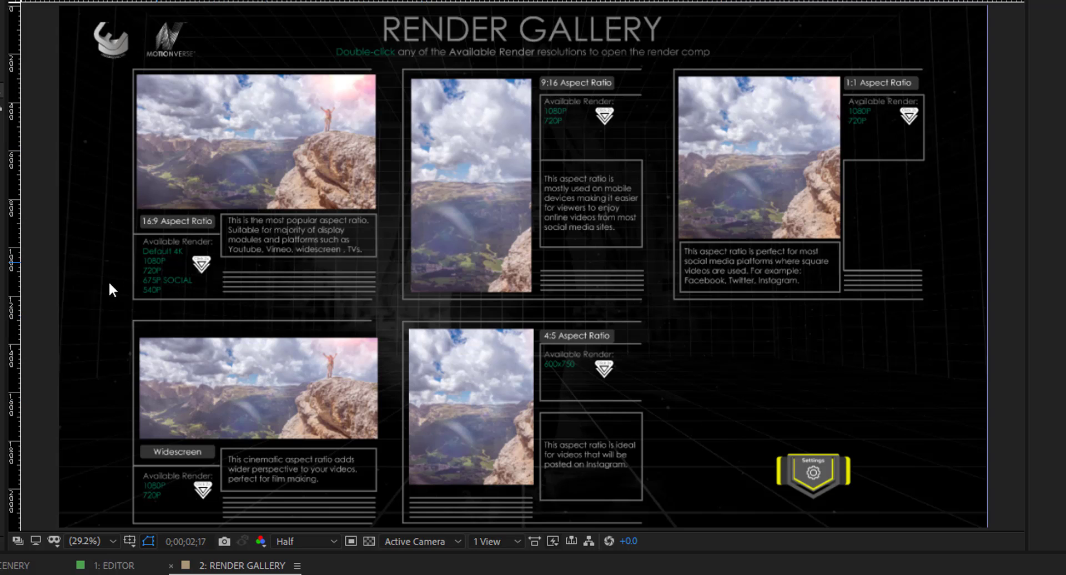
Open the 1080P render composition listed under the 16:9 Aspect Ratio.
scroll(129, 222, up, 5)
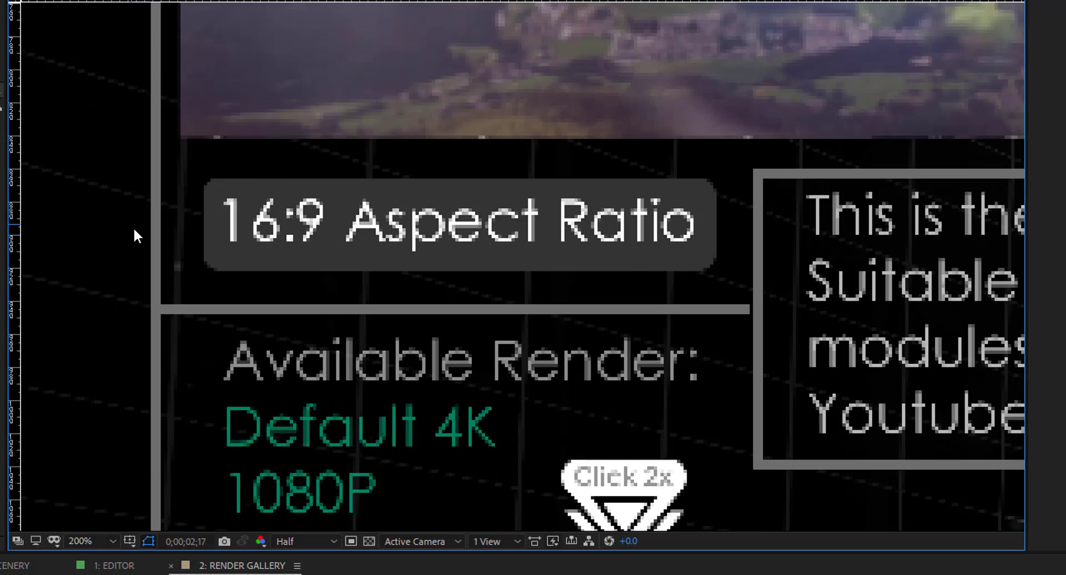
scroll(216, 361, down, 3)
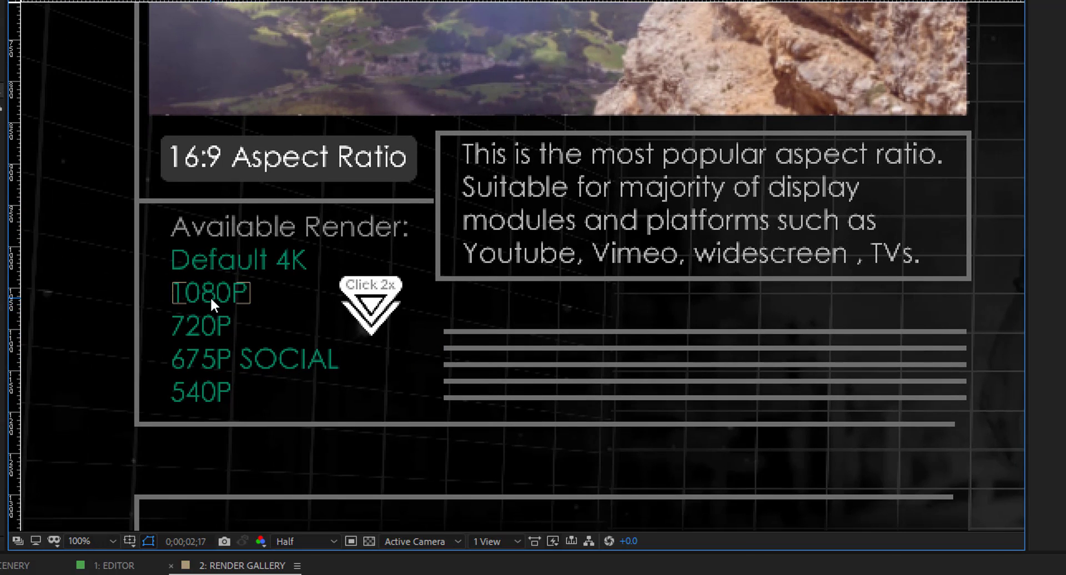
click(210, 295)
double_click(210, 296)
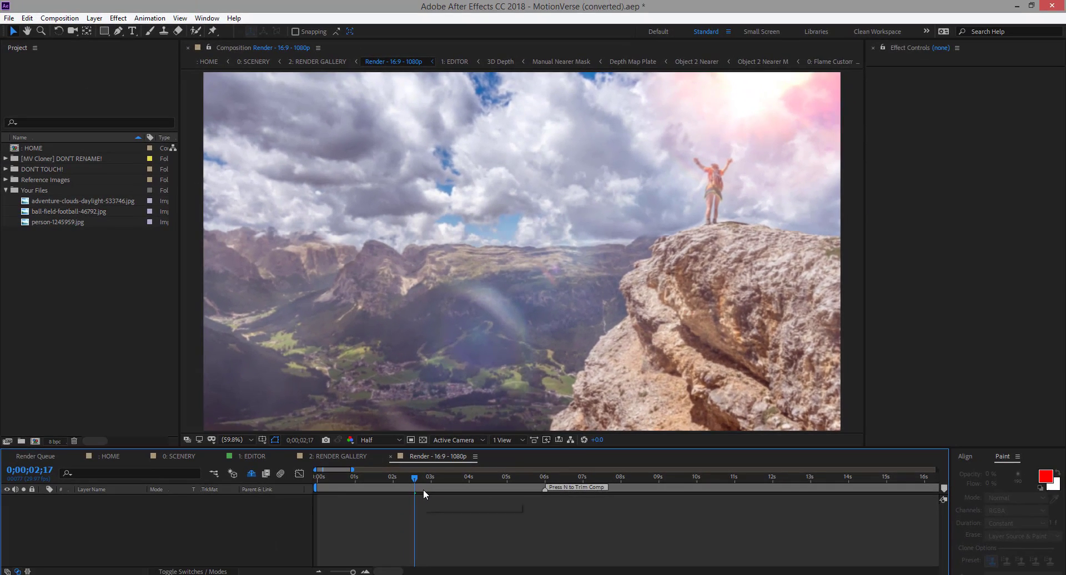
Match the 16:9 1080p render composition to the EDITOR's end time by ending its work area at 3 seconds.
click(255, 456)
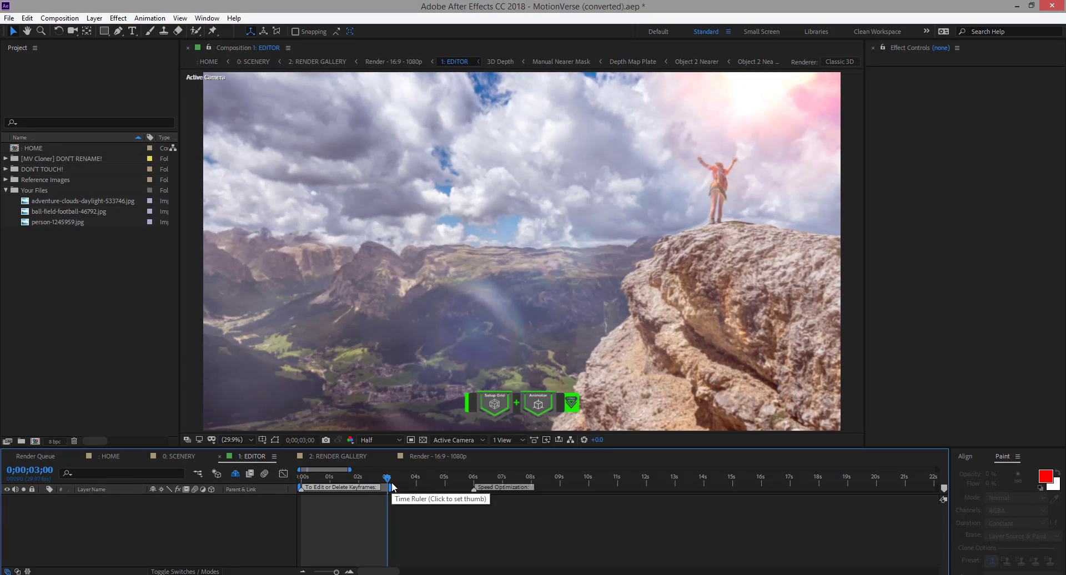
click(439, 457)
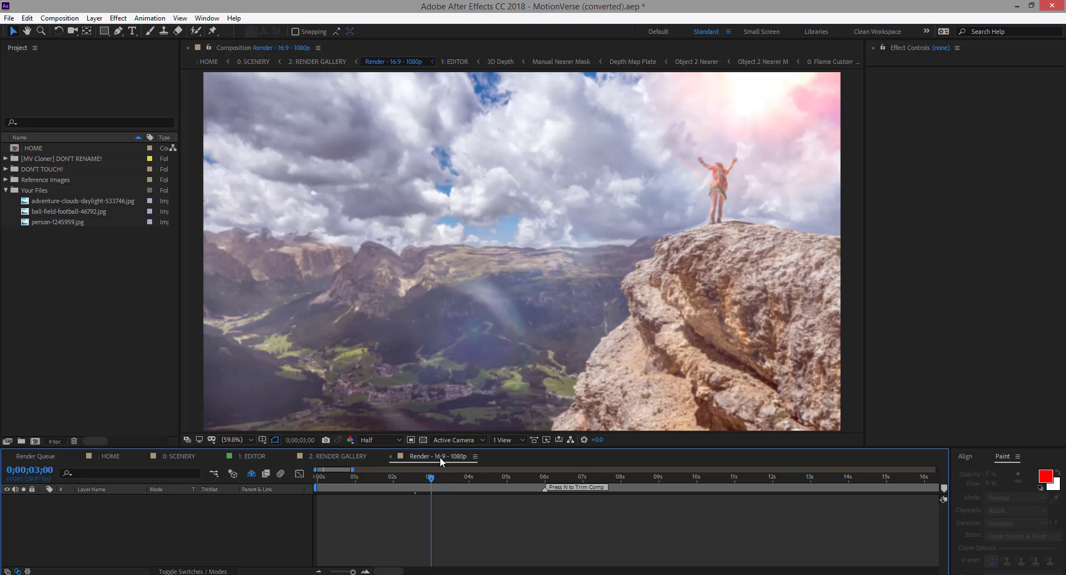
key(n)
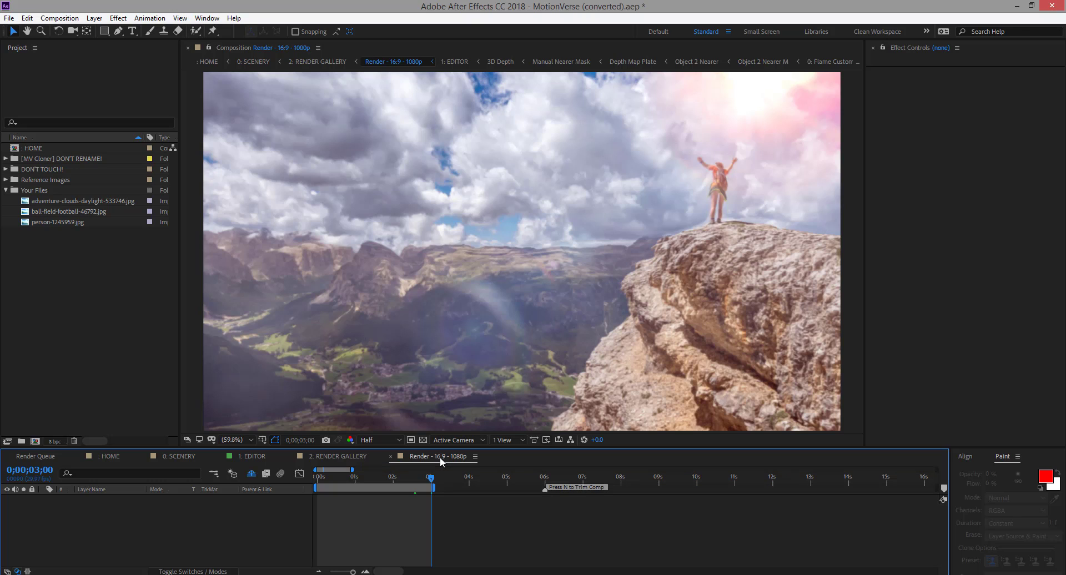
Set the render composition's preview resolution to Full and enable motion blur.
click(378, 440)
click(374, 466)
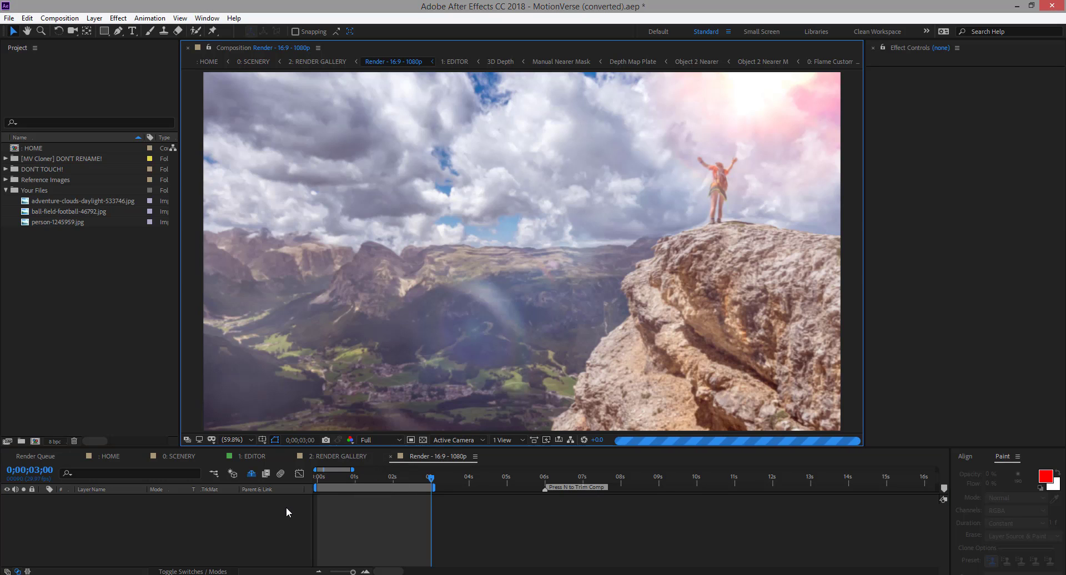
click(280, 475)
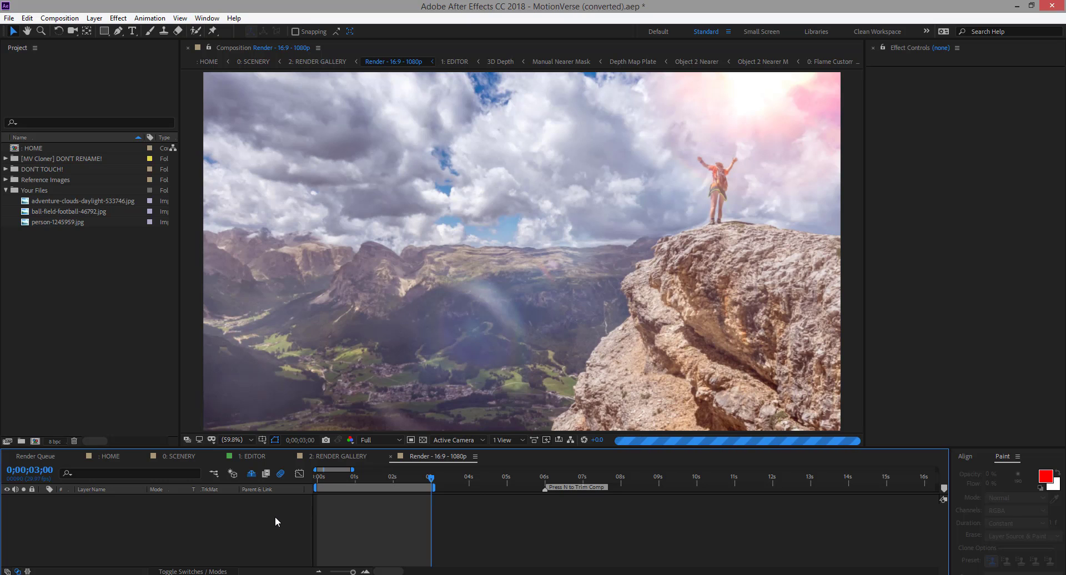
click(52, 20)
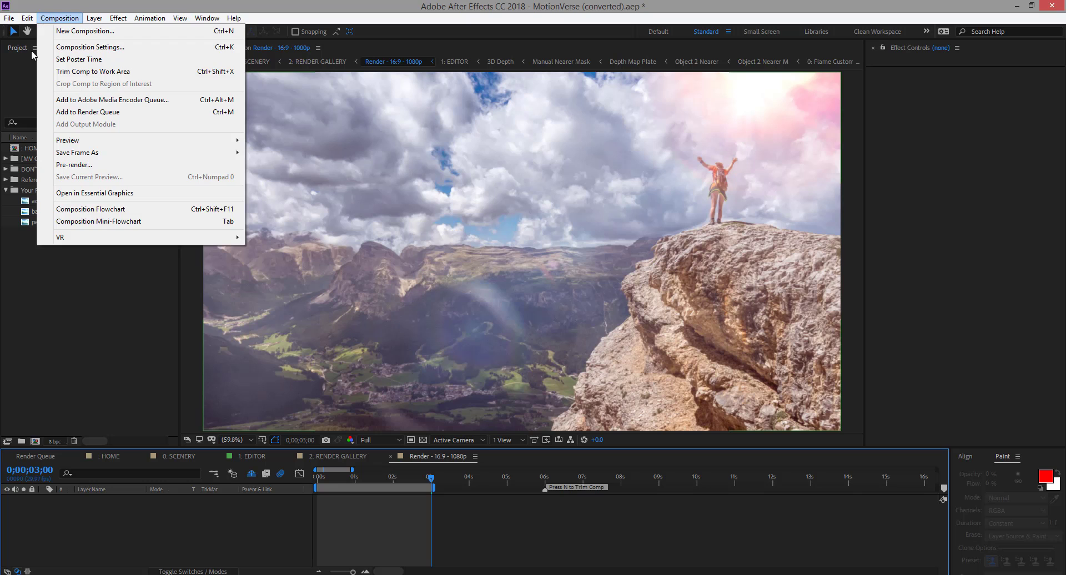
click(60, 291)
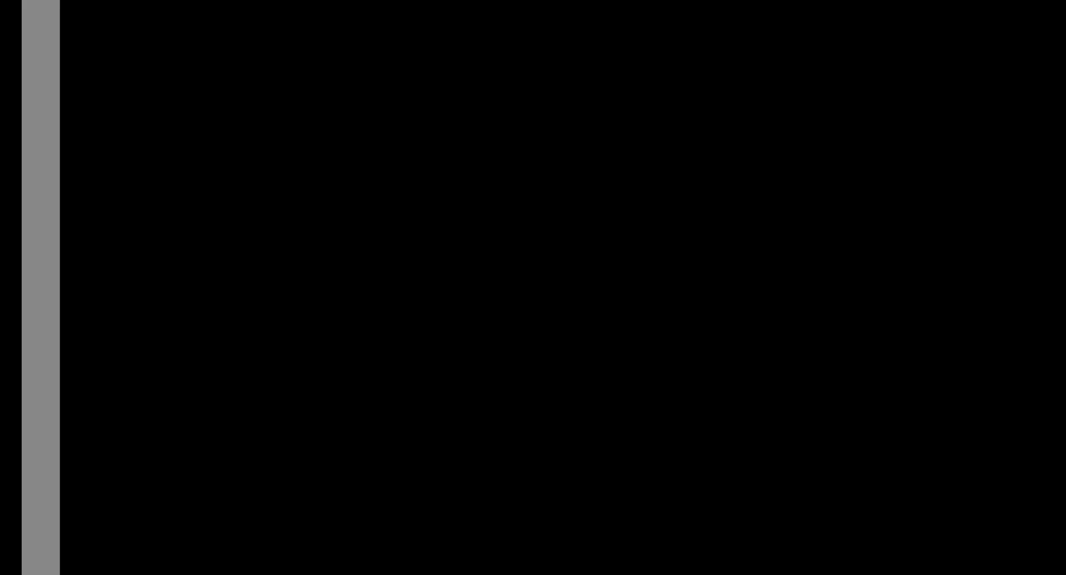